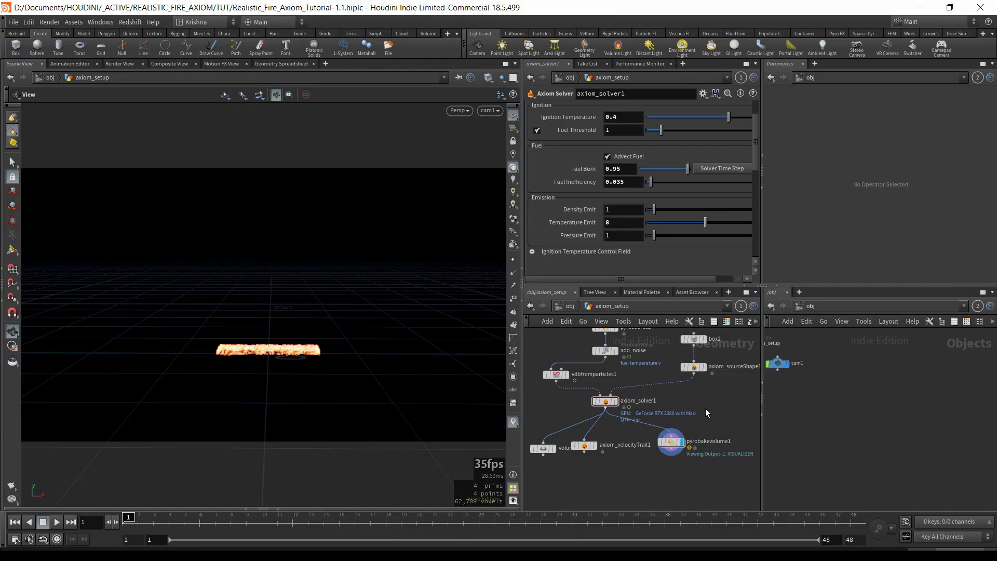
- Examine the burning source strip in the viewport, switch to Chrome to view the bonfire reference photo, and return to Houdini
{"action": "scroll", "coordinate": [676, 449], "scroll_direction": "down", "scroll_amount": 2}
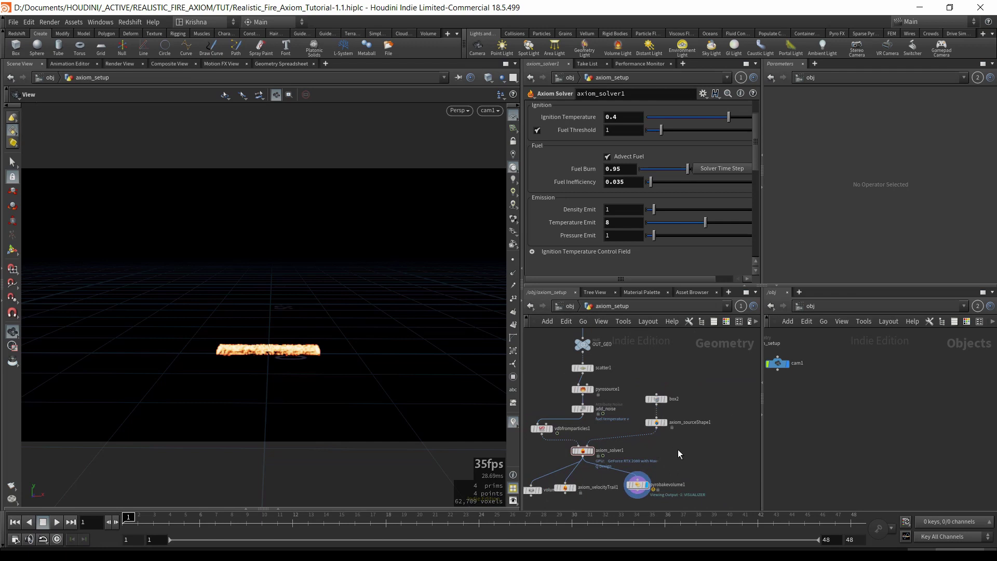
{"action": "scroll", "coordinate": [708, 380], "scroll_direction": "down", "scroll_amount": 2}
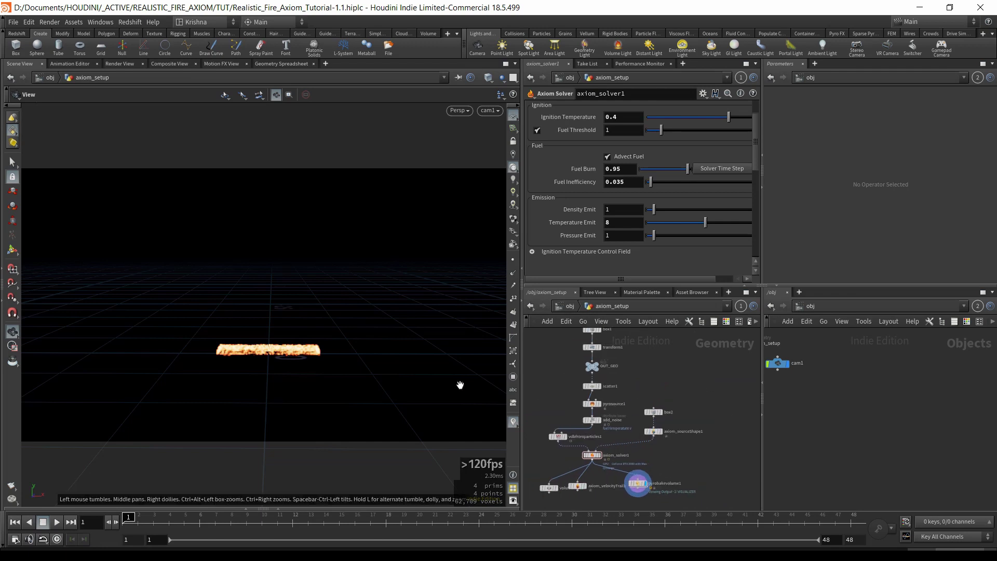
{"action": "scroll", "coordinate": [265, 347], "scroll_direction": "up", "scroll_amount": 3}
{"action": "mouse_move", "coordinate": [267, 347]}
{"action": "left_mouse_down"}
{"action": "mouse_move", "coordinate": [201, 349]}
{"action": "mouse_move", "coordinate": [265, 377]}
{"action": "mouse_move", "coordinate": [279, 354]}
{"action": "left_mouse_up"}
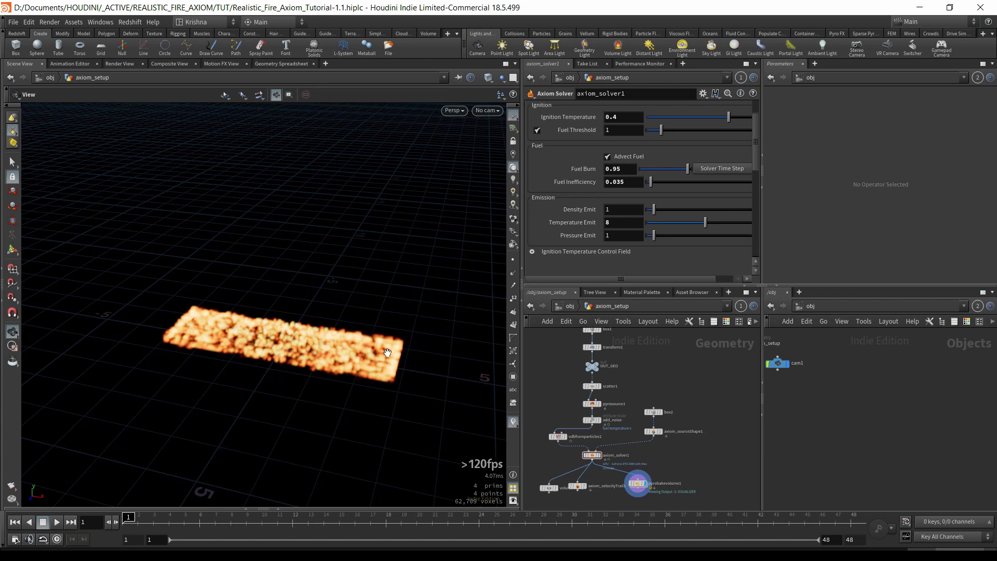
{"action": "left_click_drag", "start_coordinate": [326, 341], "coordinate": [325, 331]}
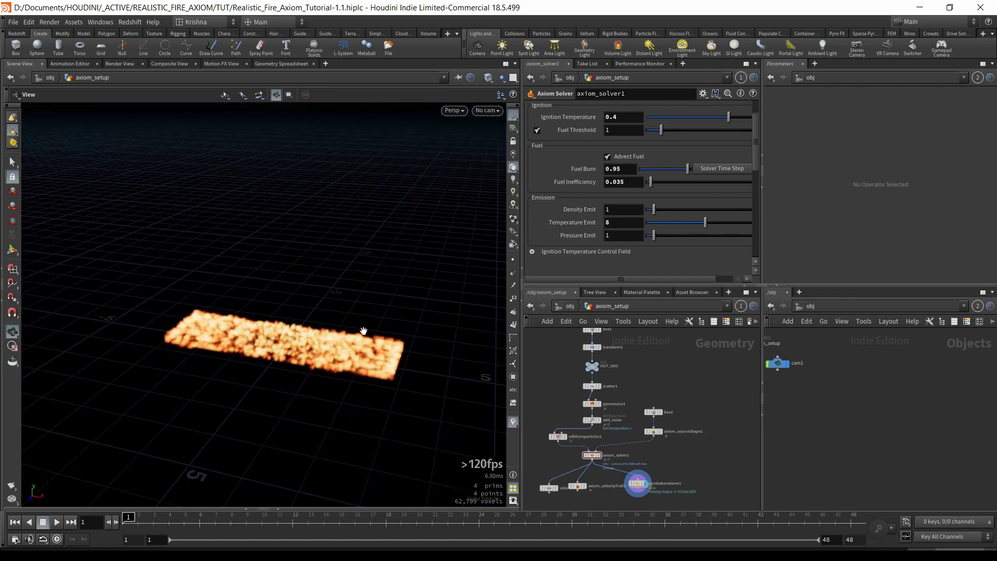
{"action": "key", "text": "alt+Tab"}
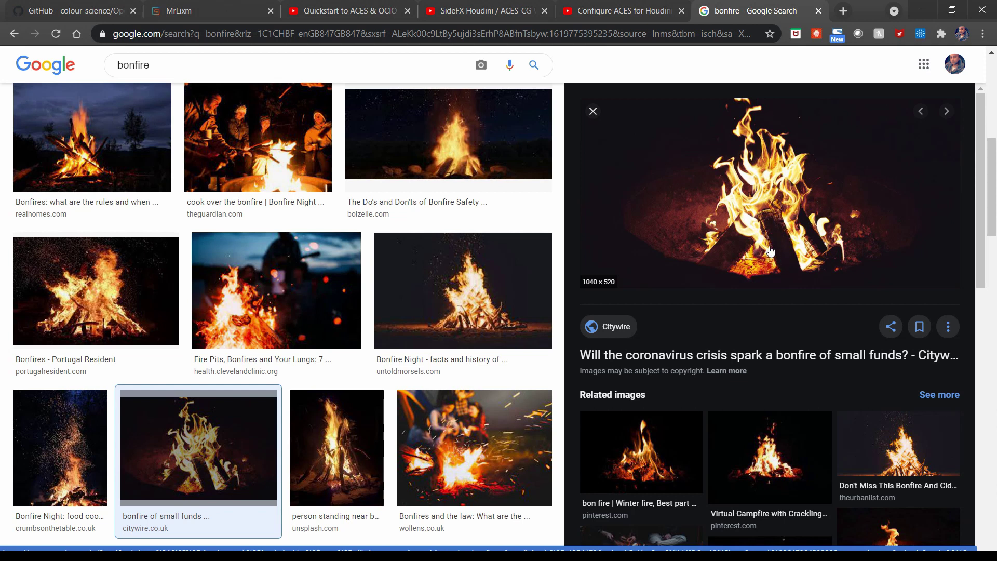
{"action": "left_click", "coordinate": [923, 13]}
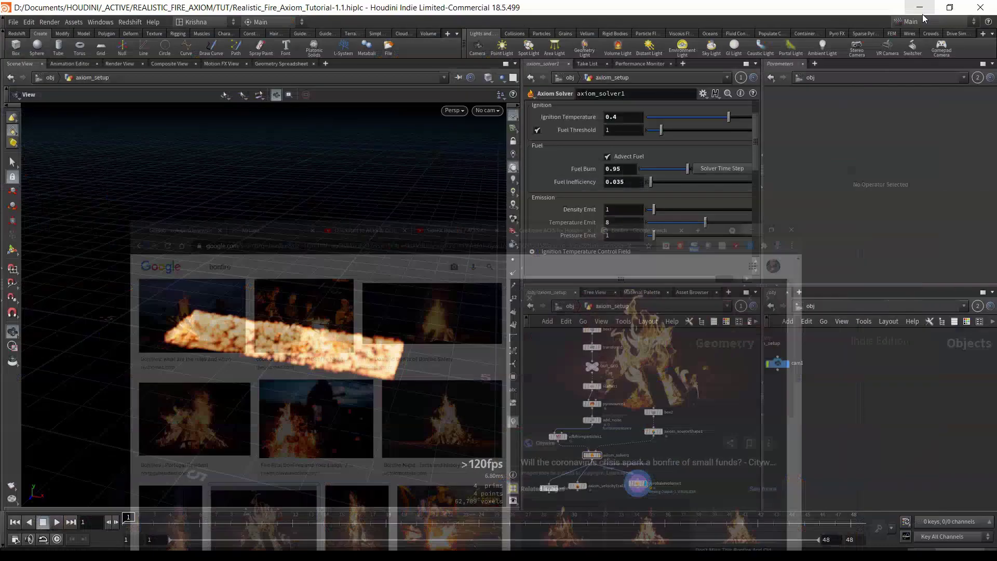
- Display the OUT_GEO node's geometry in the viewport
{"action": "scroll", "coordinate": [690, 400], "scroll_direction": "down", "scroll_amount": 2}
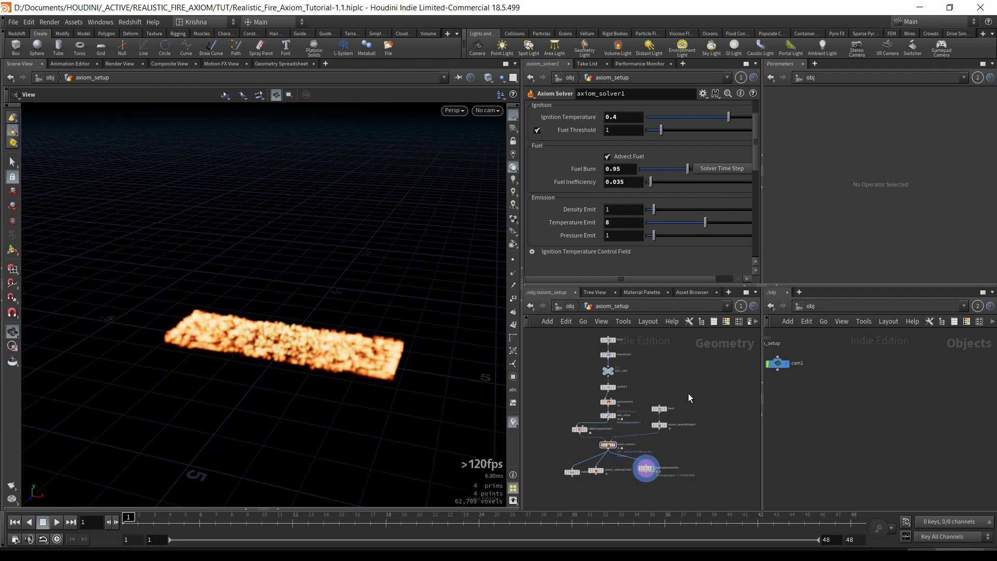
{"action": "left_click", "coordinate": [614, 370]}
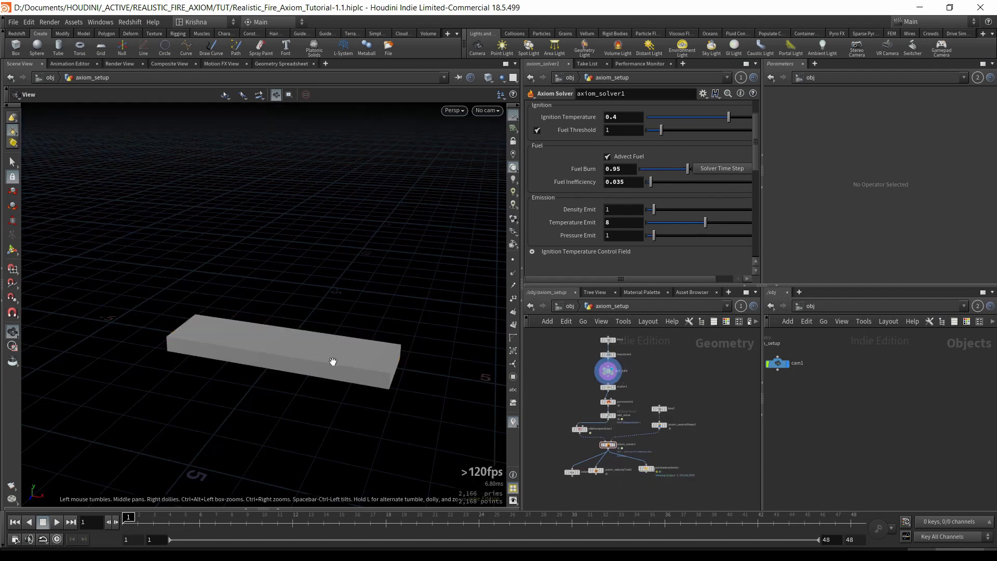
{"action": "mouse_move", "coordinate": [653, 491]}
- Duplicate axiom_sourceShape1 beside the original, detach the copy from box2, and enlarge the network area
{"action": "middle_click_drag", "start_coordinate": [703, 409], "coordinate": [672, 407]}
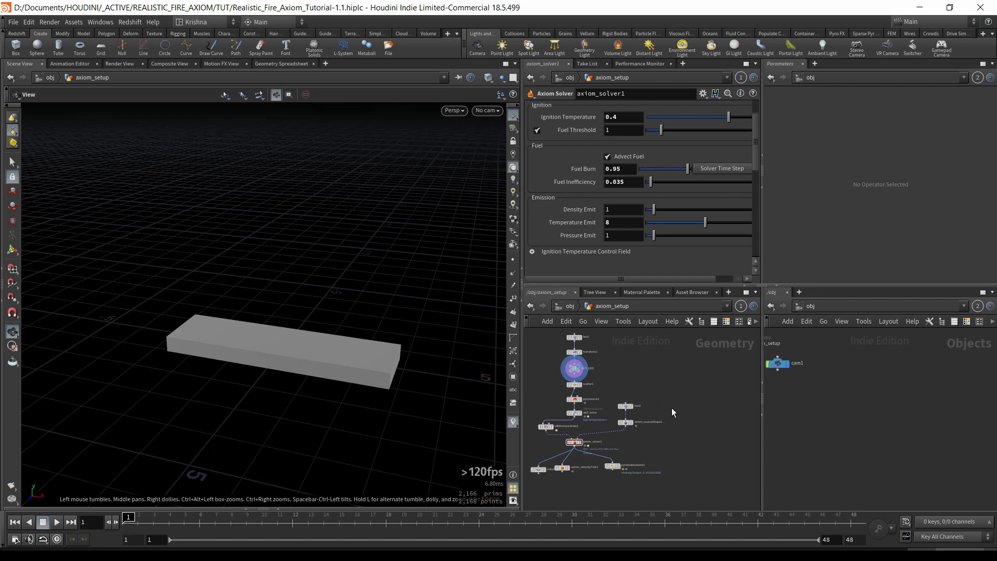
{"action": "left_click", "coordinate": [625, 423]}
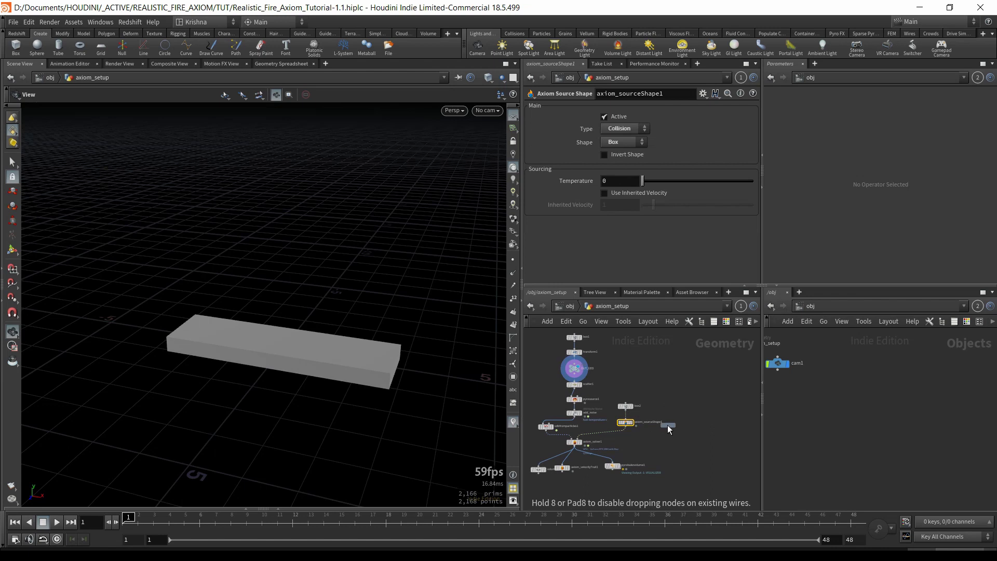
{"action": "left_click", "coordinate": [668, 422]}
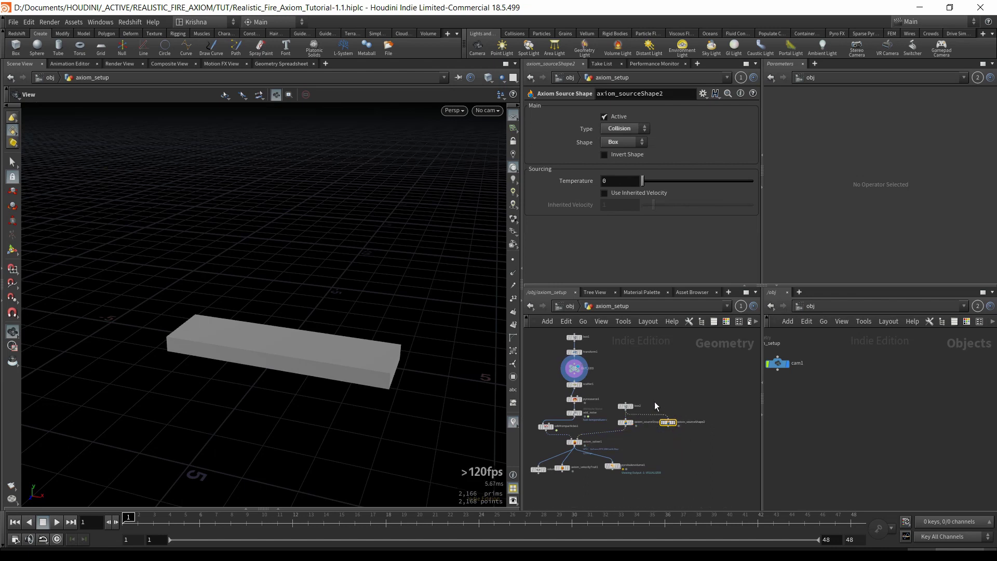
{"action": "scroll", "coordinate": [653, 425], "scroll_direction": "up", "scroll_amount": 3}
{"action": "middle_click_drag", "start_coordinate": [661, 463], "coordinate": [713, 448]}
{"action": "left_click_drag", "start_coordinate": [521, 447], "coordinate": [435, 447]}
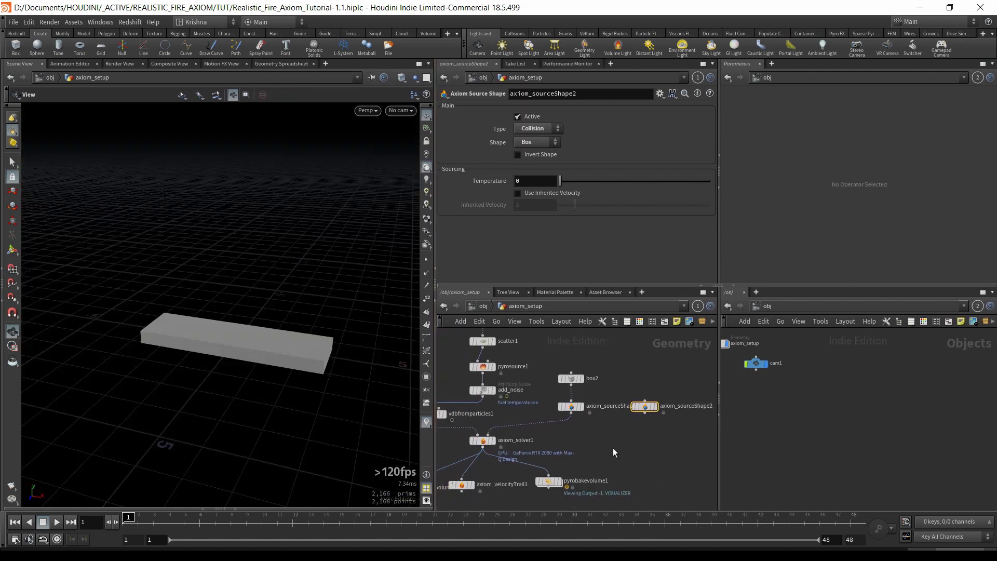
{"action": "left_click", "coordinate": [573, 409]}
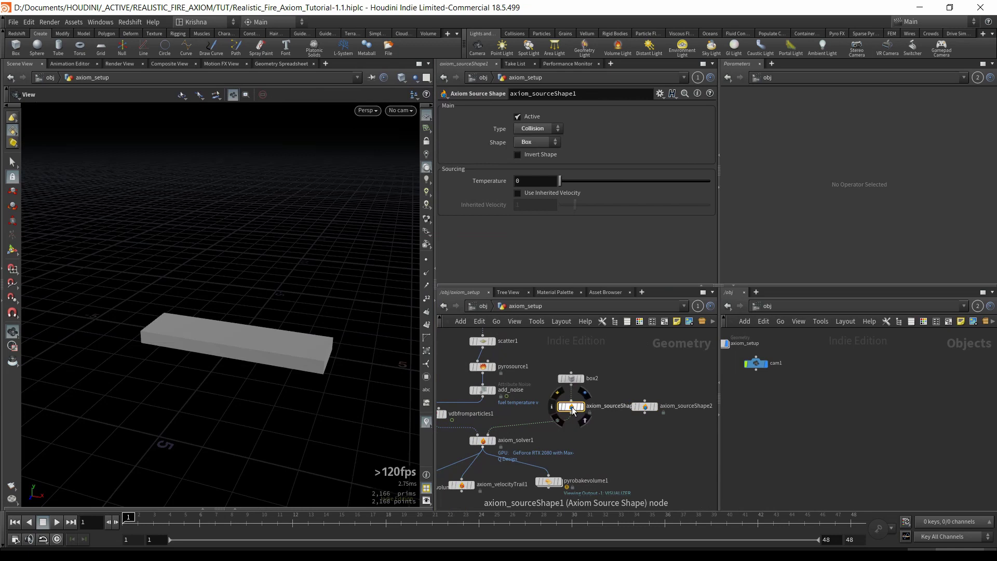
{"action": "left_click_drag", "start_coordinate": [573, 409], "coordinate": [611, 450], "text": "alt"}
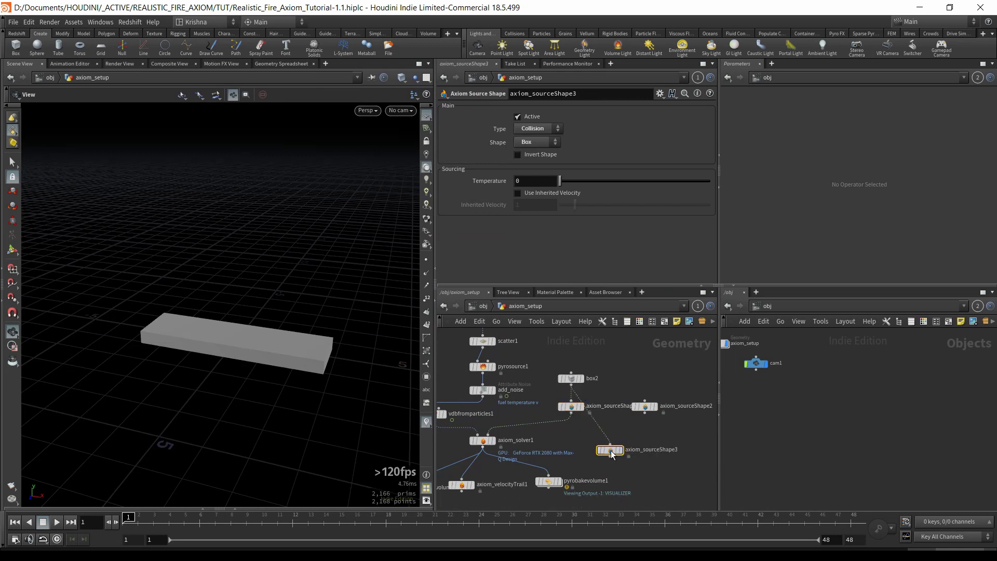
{"action": "key", "text": "Delete"}
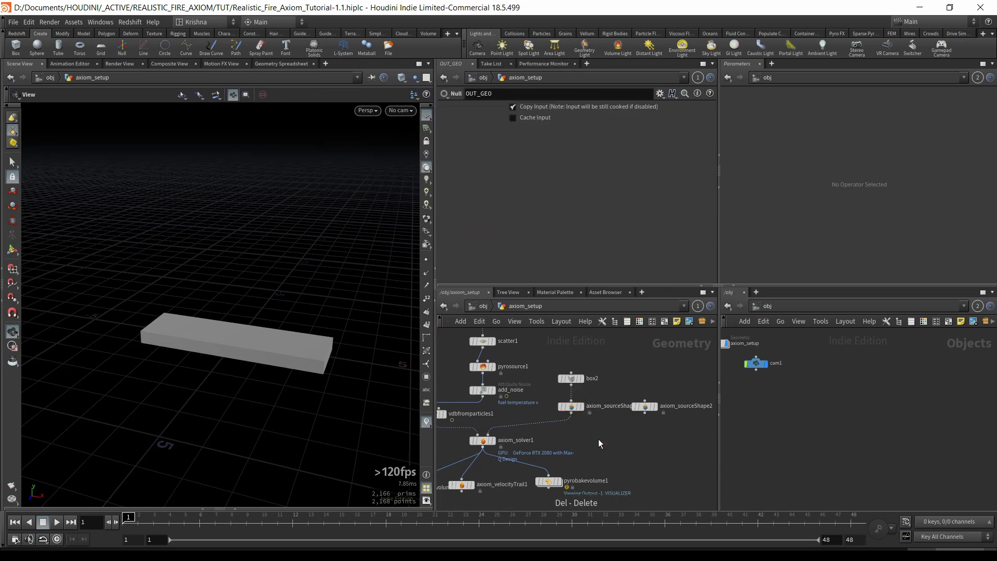
- Turn on the template flag of axiom_sourceShape2 and connect its input to OUT_GEO
{"action": "left_click", "coordinate": [645, 406]}
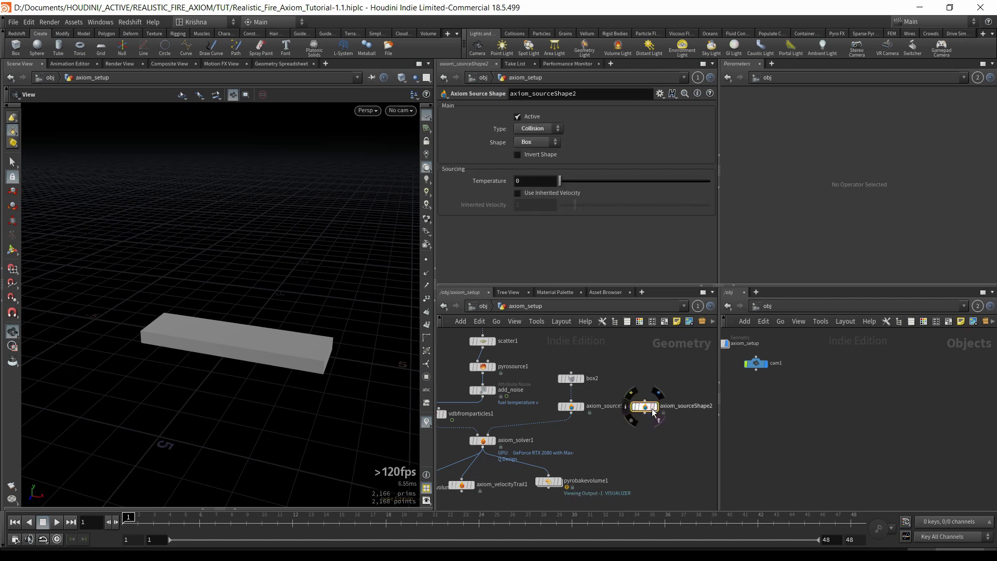
{"action": "left_click", "coordinate": [637, 406]}
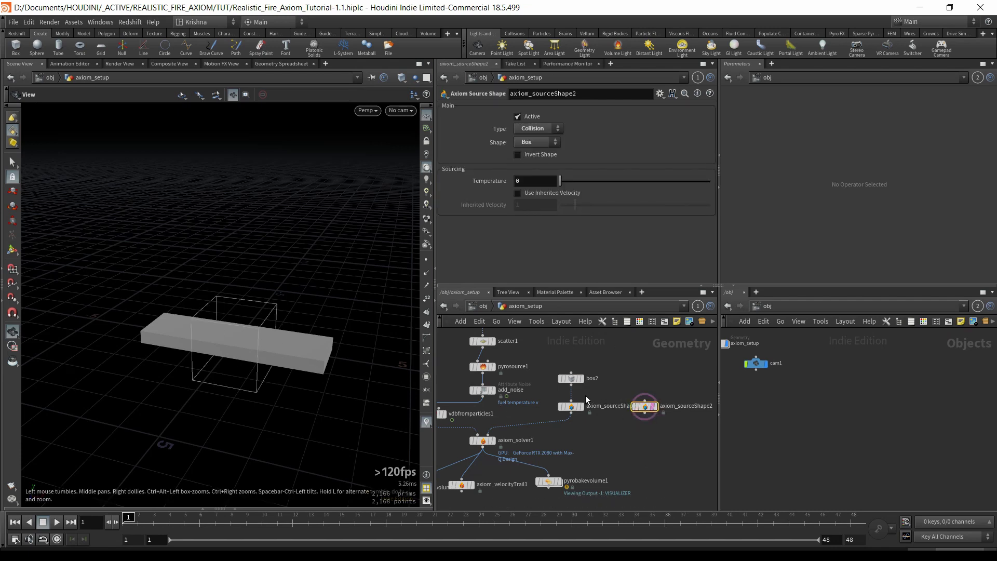
{"action": "middle_click_drag", "start_coordinate": [617, 379], "coordinate": [617, 399]}
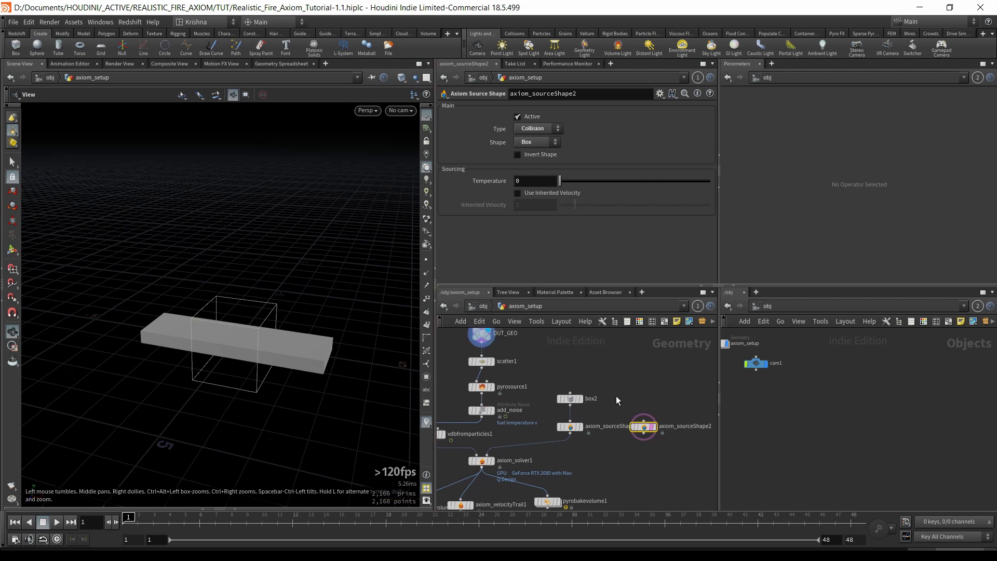
{"action": "left_click", "coordinate": [644, 420]}
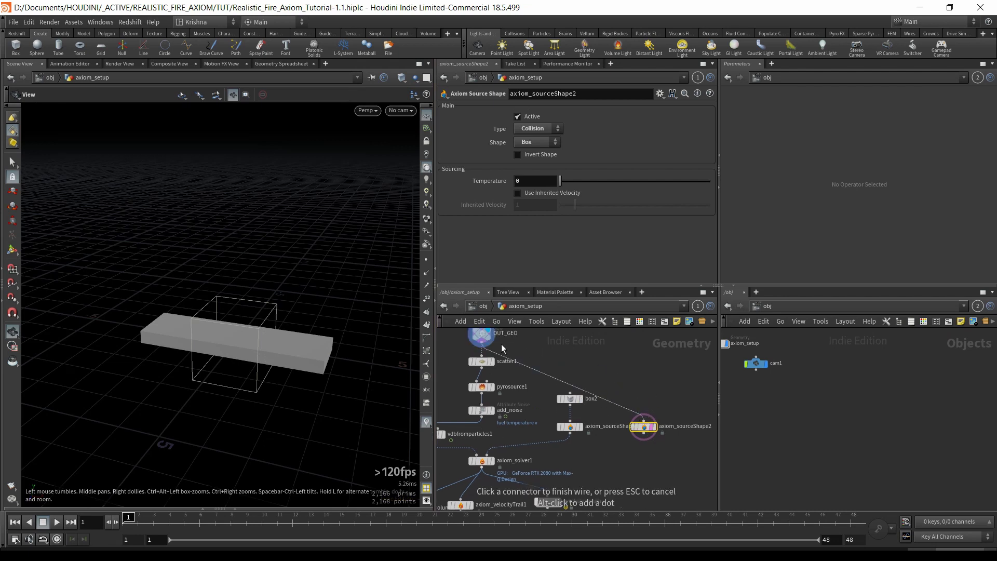
{"action": "left_click", "coordinate": [501, 344]}
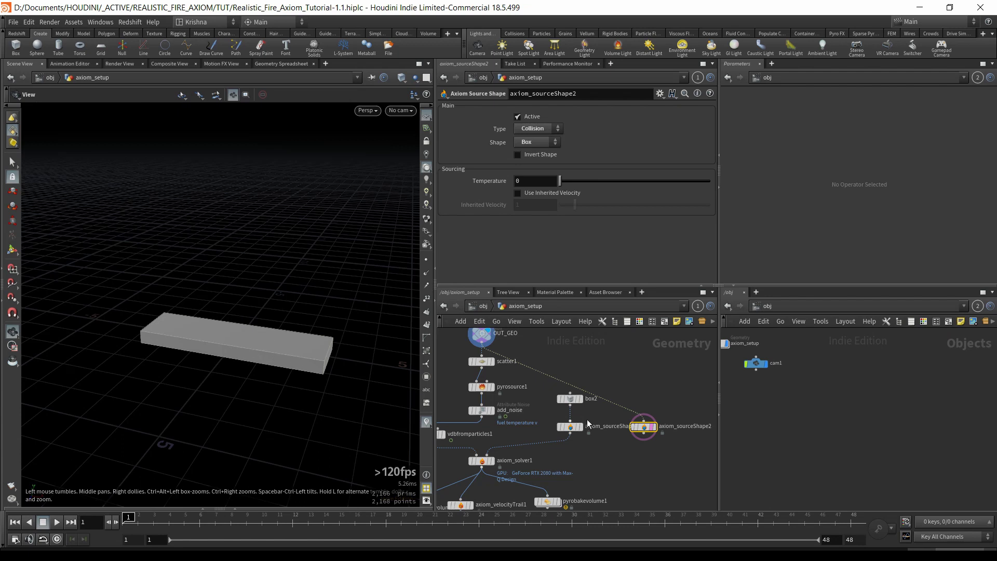
- Display axiom_sourceShape2 with OUT_GEO templated over it to compare the collision box with the source geometry
{"action": "left_click", "coordinate": [654, 429]}
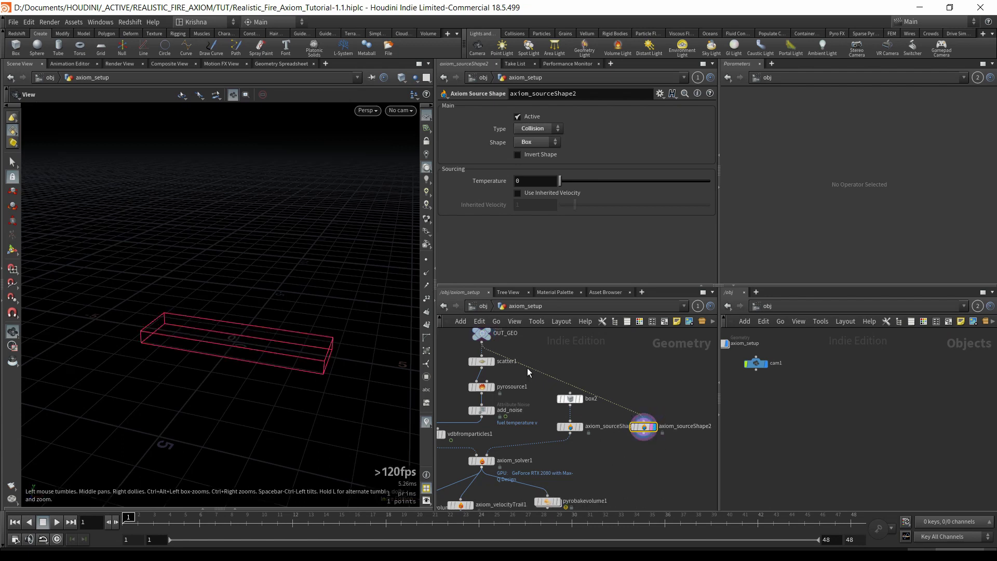
{"action": "mouse_move", "coordinate": [480, 340]}
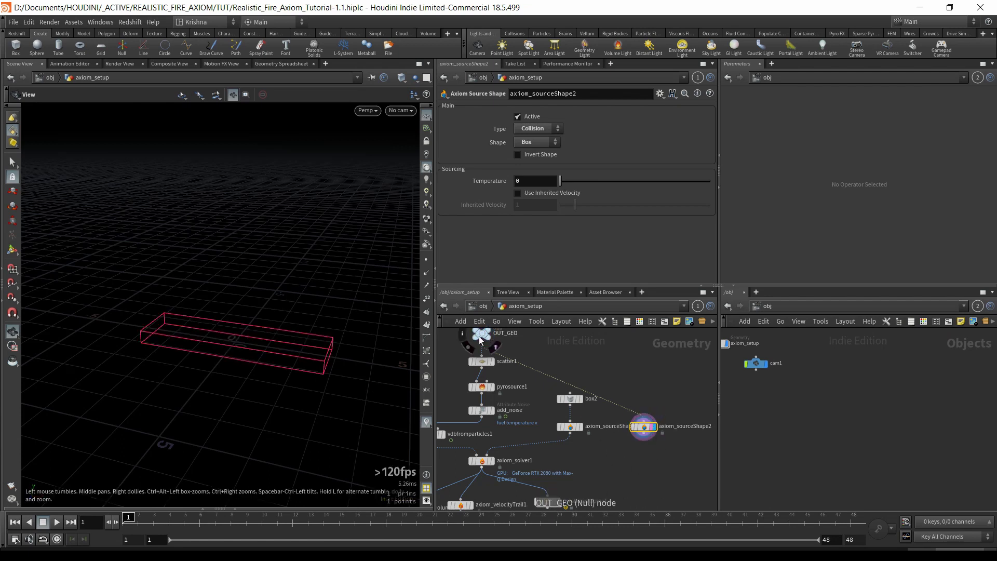
{"action": "left_click", "coordinate": [488, 343]}
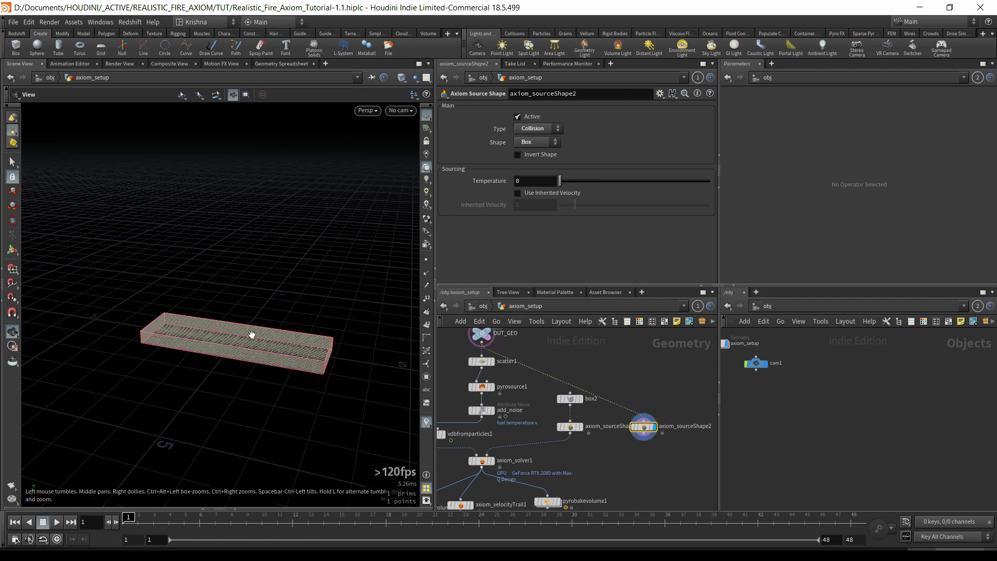
{"action": "left_click_drag", "start_coordinate": [285, 367], "coordinate": [135, 359]}
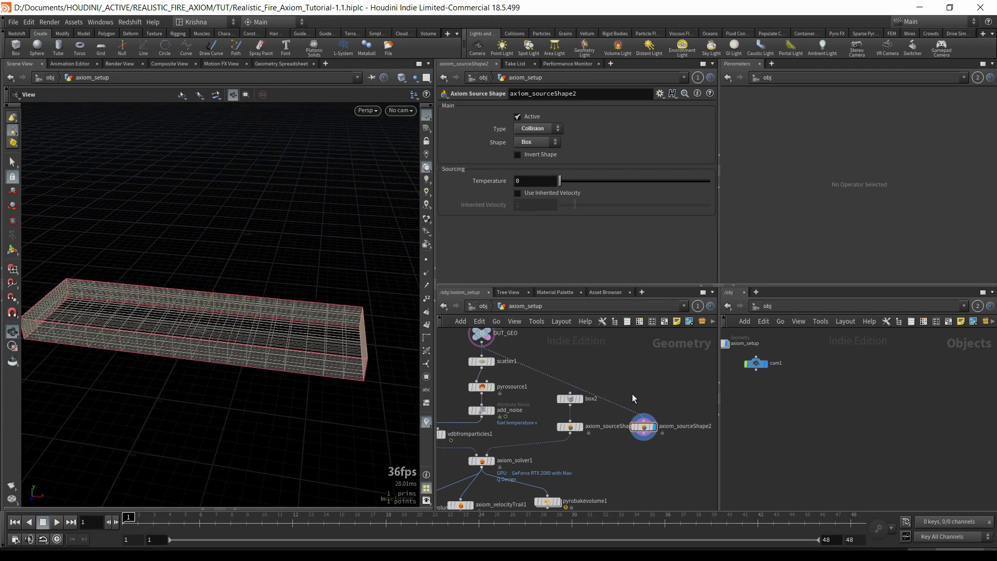
- Insert a Transform node between OUT_GEO and axiom_sourceShape2 and line up the two nodes vertically
{"action": "key", "text": "Tab"}
{"action": "type", "text": "transf"}
{"action": "key", "text": "Return"}
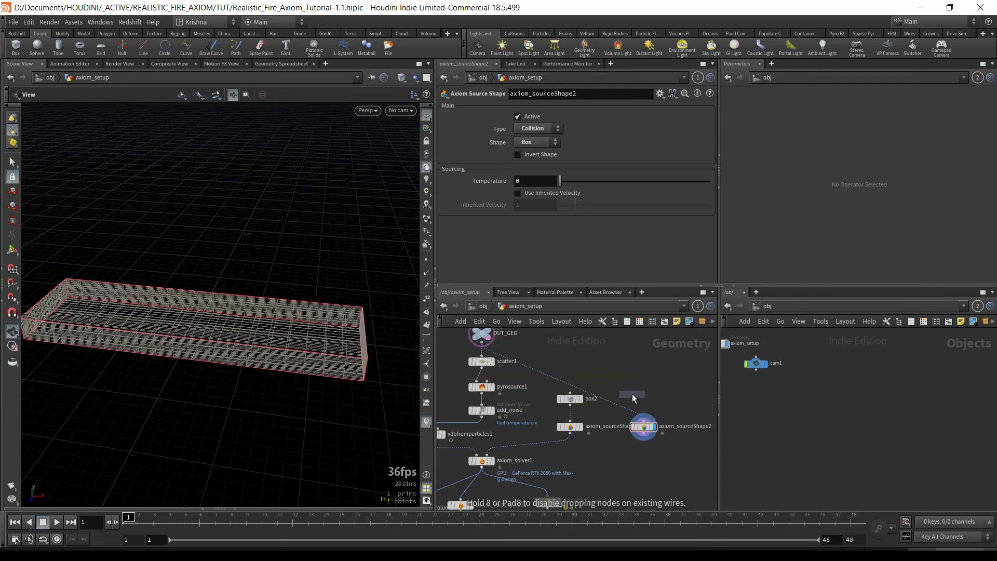
{"action": "left_click", "coordinate": [634, 407]}
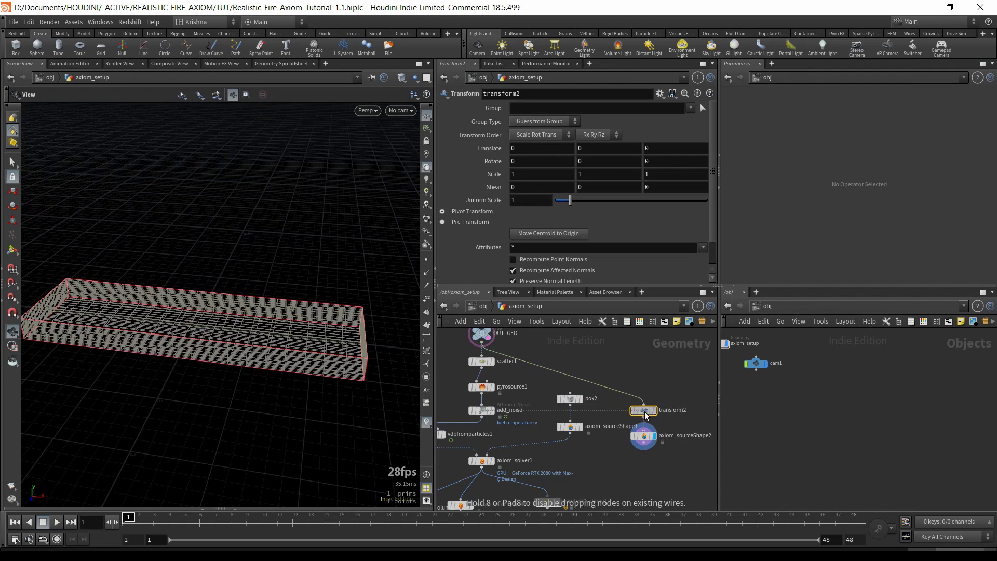
{"action": "left_click_drag", "start_coordinate": [643, 406], "coordinate": [643, 401]}
{"action": "left_click_drag", "start_coordinate": [644, 438], "coordinate": [644, 428]}
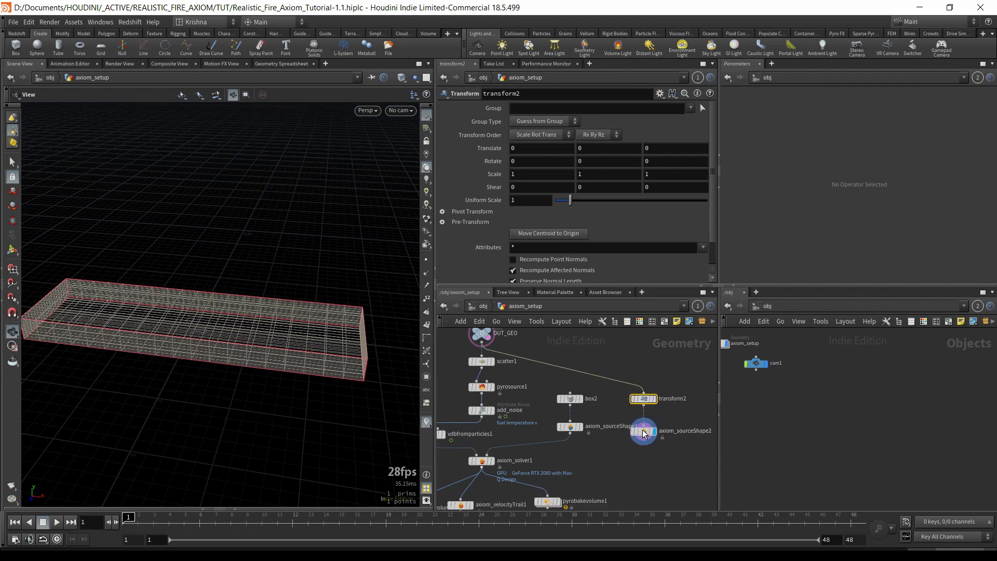
{"action": "left_click_drag", "start_coordinate": [604, 384], "coordinate": [651, 403]}
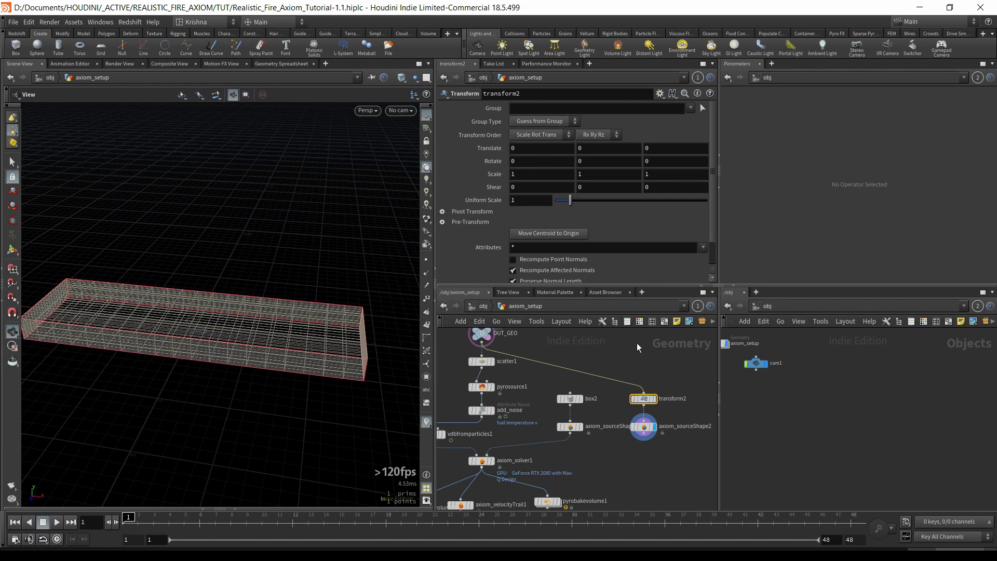
- Set transform2's uniform scale to 0.9, check the collision box against the source geometry, and refine the scale to 0.95
{"action": "left_click", "coordinate": [518, 200]}
{"action": "type", "text": ".8"}
{"action": "key", "text": "Return"}
{"action": "left_click_drag", "start_coordinate": [258, 378], "coordinate": [246, 387]}
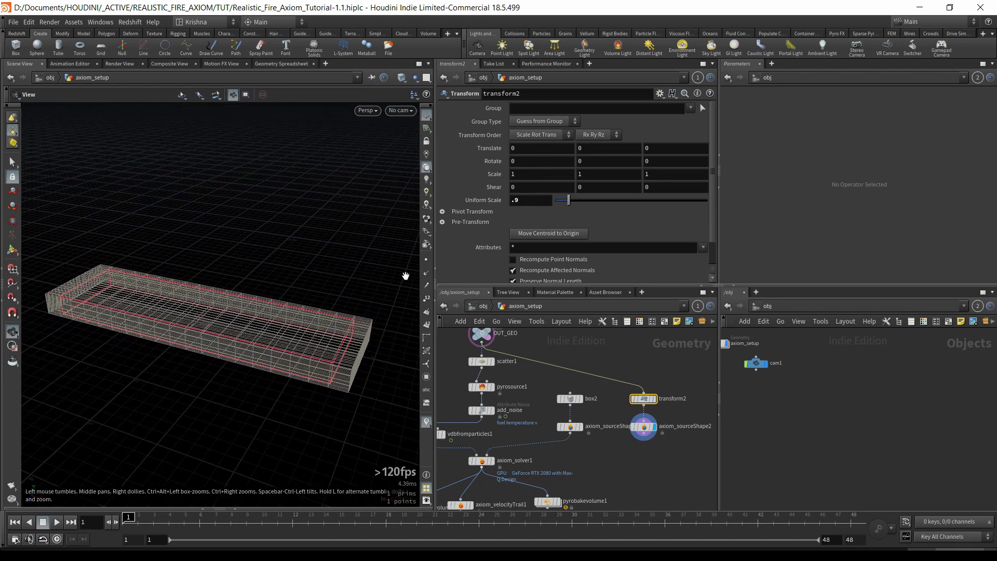
{"action": "key", "text": "Return"}
{"action": "left_click_drag", "start_coordinate": [266, 364], "coordinate": [323, 364]}
{"action": "left_click", "coordinate": [525, 205]}
{"action": "type", "text": "5"}
{"action": "key", "text": "Return"}
{"action": "left_click_drag", "start_coordinate": [318, 373], "coordinate": [196, 344]}
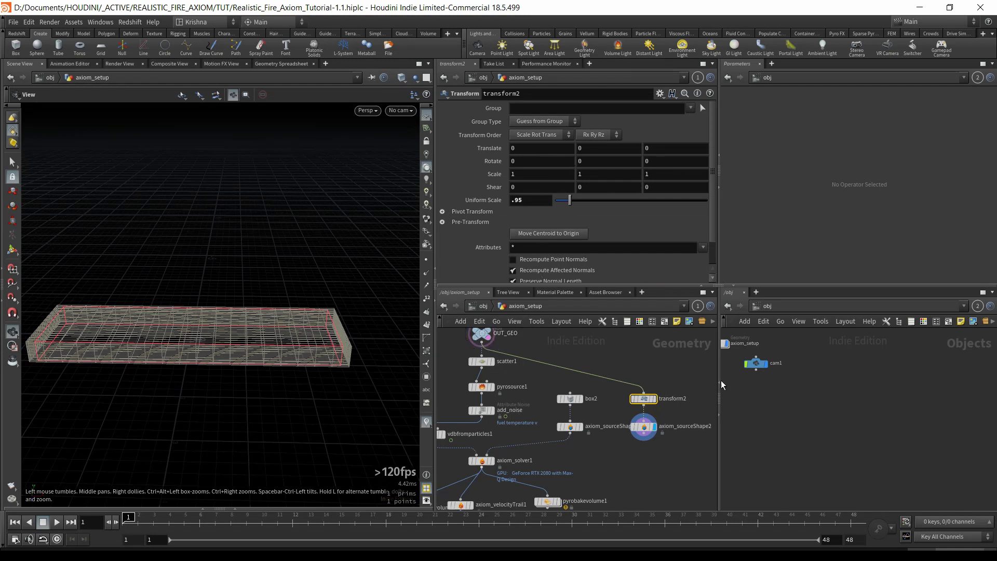
- Insert another Transform node between OUT_GEO and transform2 and set its X translation to 5.2
{"action": "key", "text": "Tab"}
{"action": "type", "text": "tran"}
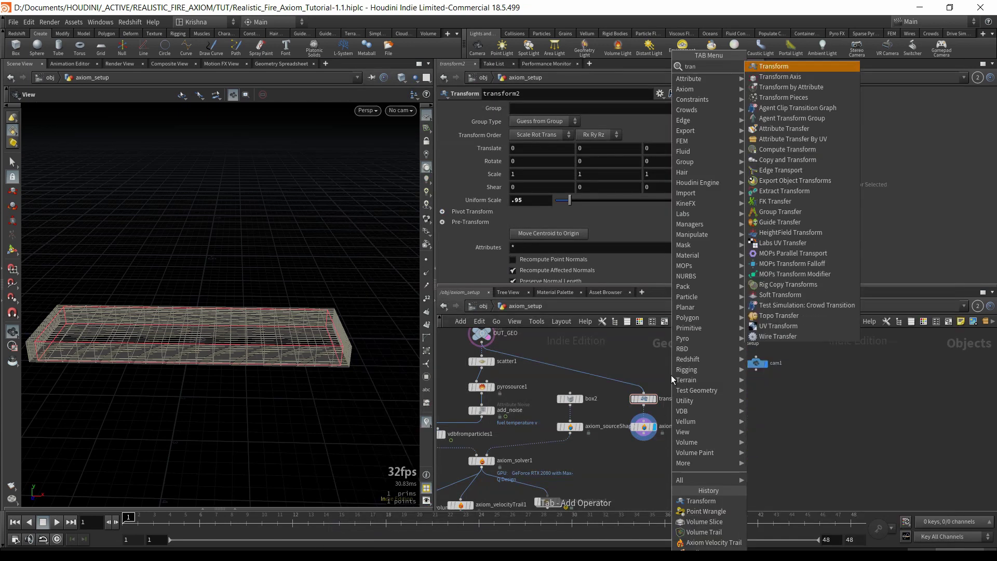
{"action": "key", "text": "Return"}
{"action": "left_click", "coordinate": [640, 386]}
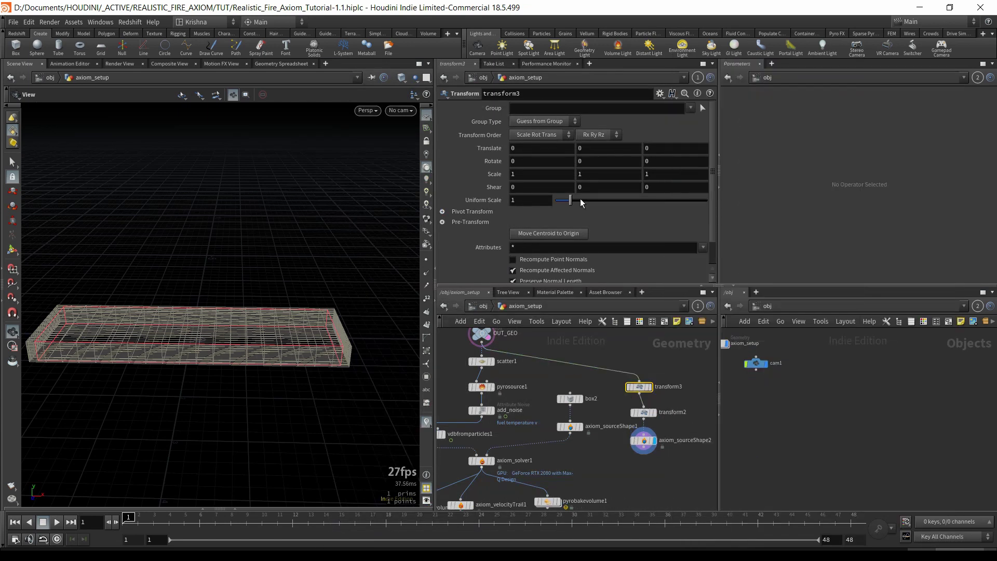
{"action": "middle_click_drag", "start_coordinate": [531, 157], "coordinate": [166, 369]}
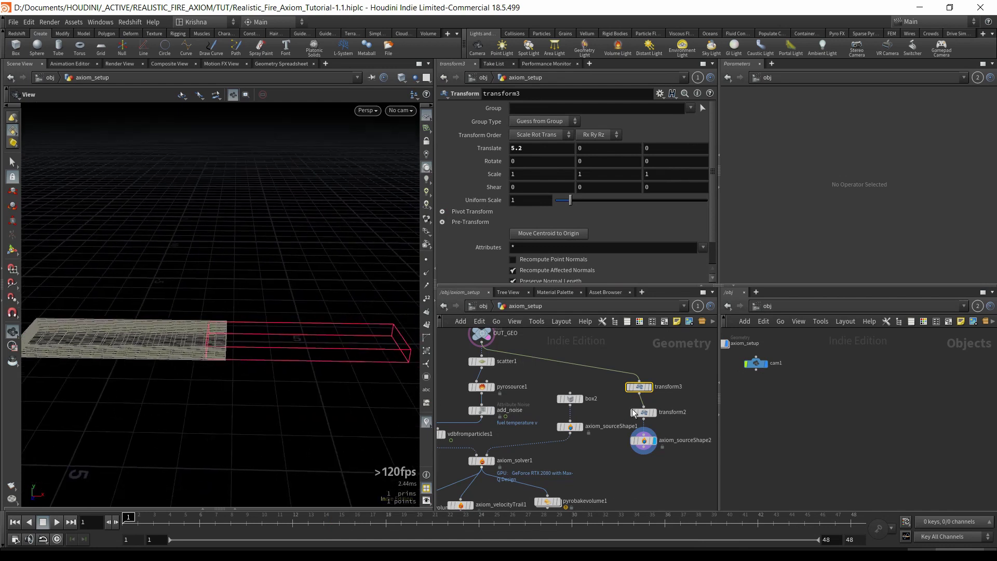
- Reduce transform2's uniform scale to 0.24 and delete the extra Transform node above it
{"action": "left_click", "coordinate": [644, 412]}
{"action": "left_click_drag", "start_coordinate": [569, 204], "coordinate": [559, 204]}
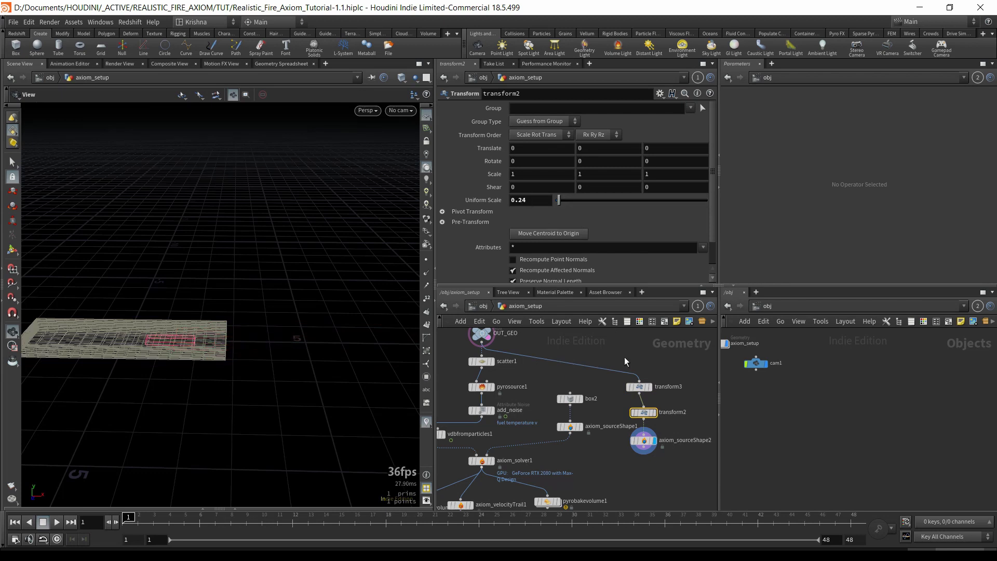
{"action": "left_click", "coordinate": [644, 385]}
{"action": "key", "text": "Delete"}
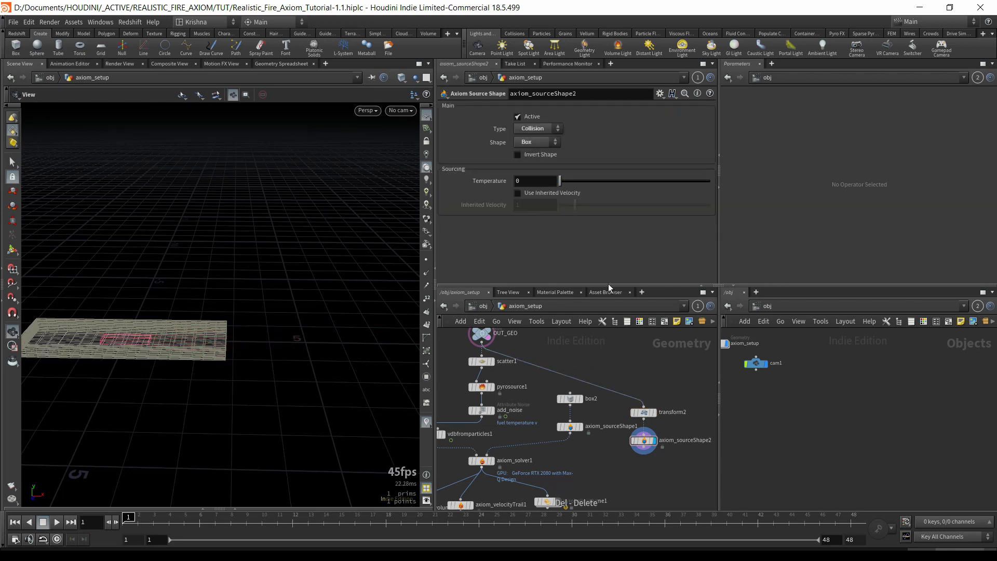
- Move transform2 and axiom_sourceShape2 up level with box2 and axiom_sourceShape1, and reset transform2's uniform scale to 1
{"action": "left_click", "coordinate": [644, 413]}
{"action": "left_click", "coordinate": [536, 201]}
{"action": "key", "text": "Return"}
{"action": "left_click_drag", "start_coordinate": [644, 441], "coordinate": [644, 426]}
{"action": "left_click", "coordinate": [644, 399]}
{"action": "double_click", "coordinate": [536, 200]}
{"action": "type", "text": "1"}
{"action": "key", "text": "Return"}
- Scale transform2 to 0.98 in X, 0.9 in Y and 0.9 in Z, and check the collision box inside the source geometry
{"action": "middle_click_drag", "start_coordinate": [541, 180], "coordinate": [522, 200]}
{"action": "left_click", "coordinate": [586, 172]}
{"action": "key", "text": "Return"}
{"action": "left_click", "coordinate": [663, 173]}
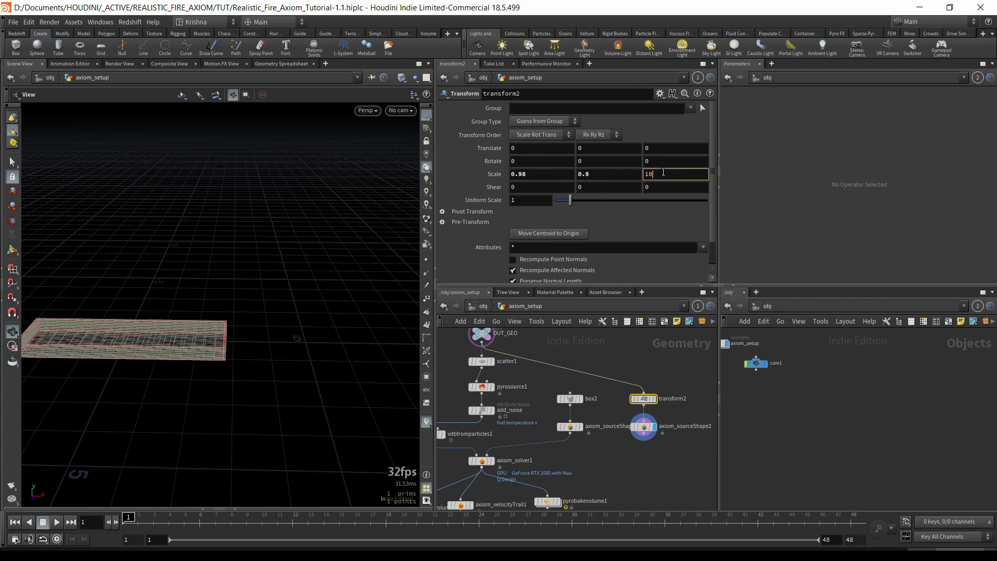
{"action": "type", "text": "0.9"}
{"action": "key", "text": "Return"}
{"action": "double_click", "coordinate": [665, 176]}
{"action": "type", "text": "0"}
{"action": "key", "text": "Return"}
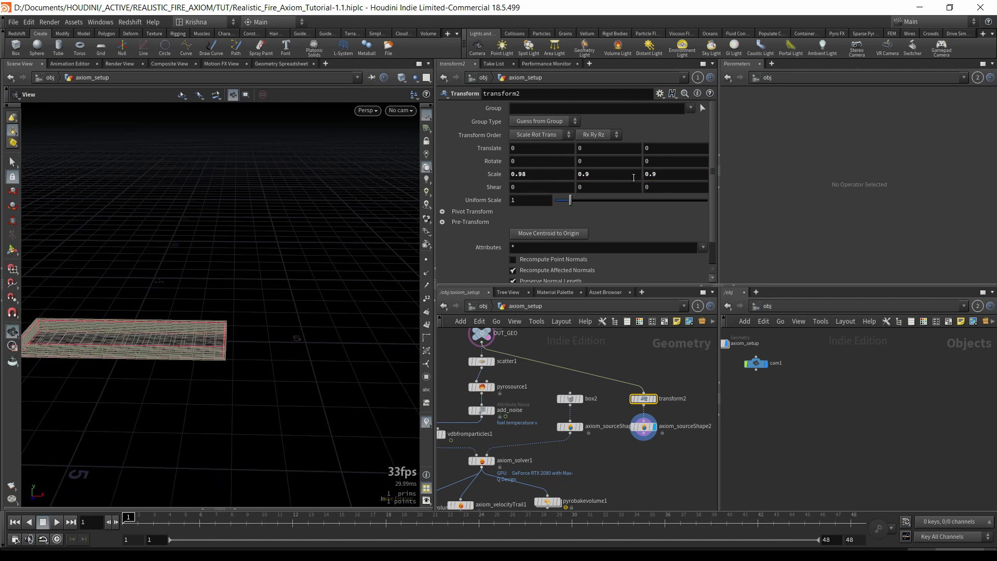
{"action": "left_click_drag", "start_coordinate": [238, 327], "coordinate": [271, 351]}
{"action": "scroll", "coordinate": [513, 390], "scroll_direction": "down", "scroll_amount": 2}
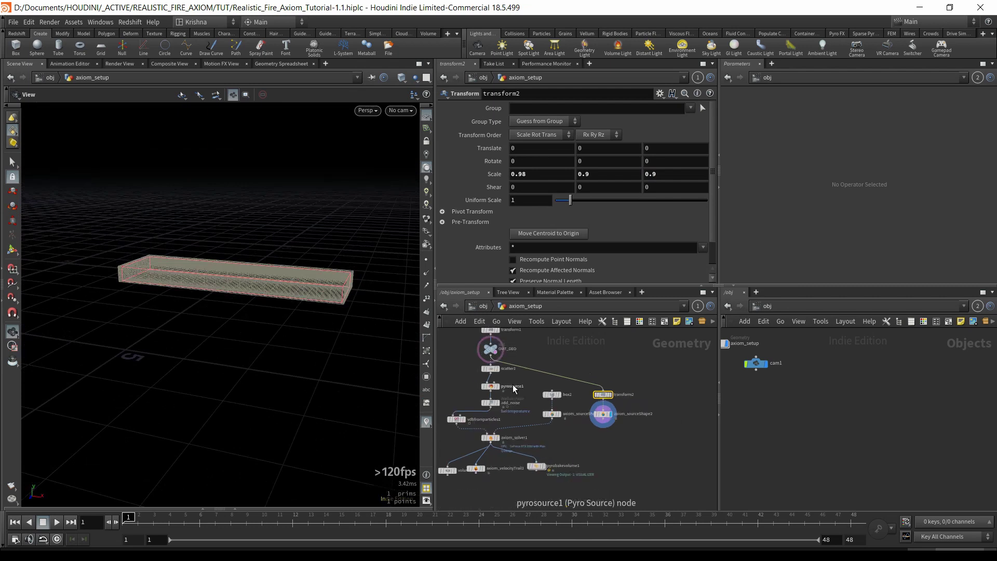
- Review the parameters of scatter1 and its place in the node network
{"action": "middle_click_drag", "start_coordinate": [513, 389], "coordinate": [542, 434]}
{"action": "scroll", "coordinate": [620, 400], "scroll_direction": "up", "scroll_amount": 3}
{"action": "left_click", "coordinate": [546, 409]}
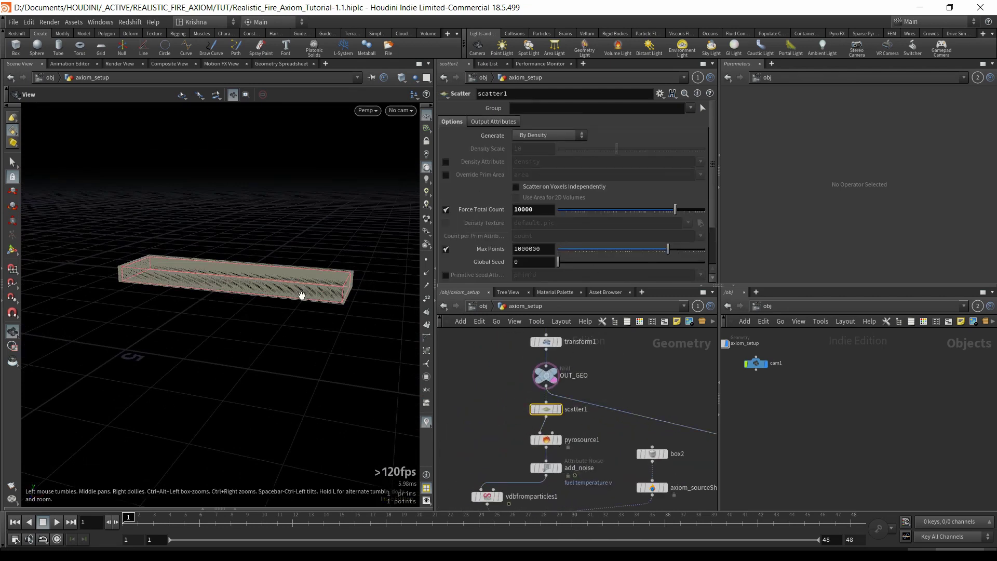
{"action": "scroll", "coordinate": [575, 368], "scroll_direction": "down", "scroll_amount": 1}
{"action": "scroll", "coordinate": [551, 385], "scroll_direction": "down", "scroll_amount": 3}
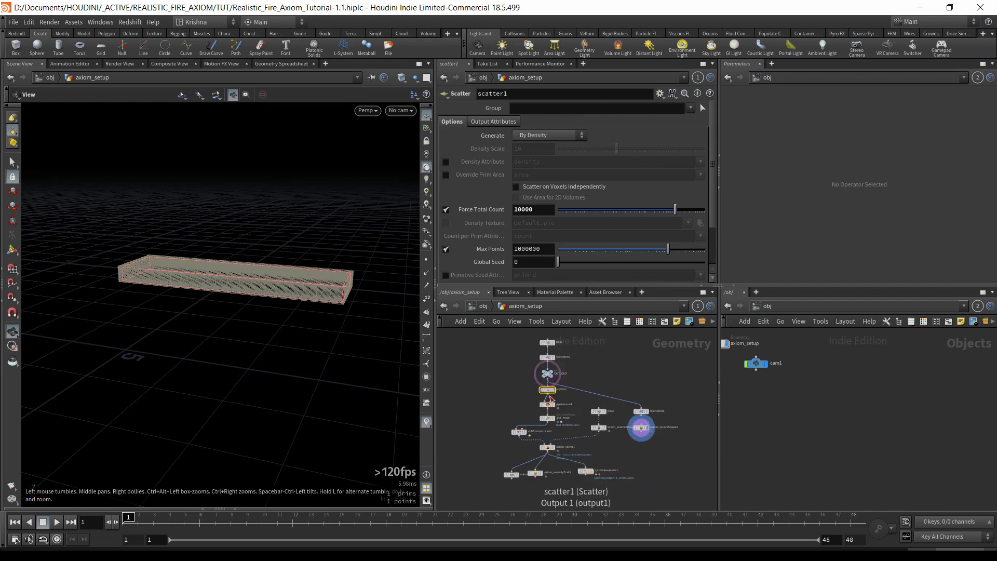
{"action": "scroll", "coordinate": [598, 451], "scroll_direction": "up", "scroll_amount": 2}
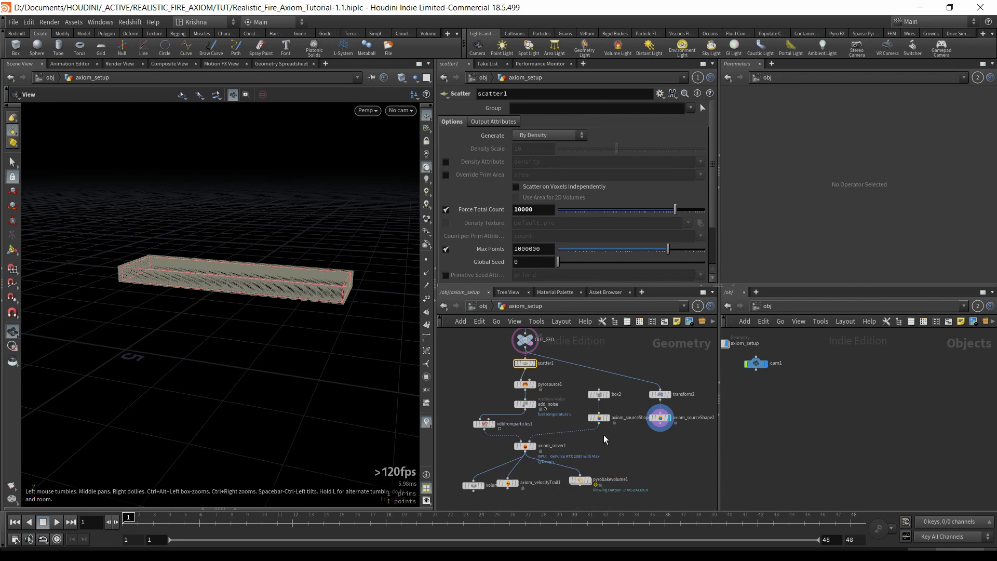
- Insert a Merge node above axiom_solver1 that combines axiom_sourceShape1 and axiom_sourceShape2, and display it to inspect both collision shapes
{"action": "key", "text": "Tab"}
{"action": "type", "text": "merge"}
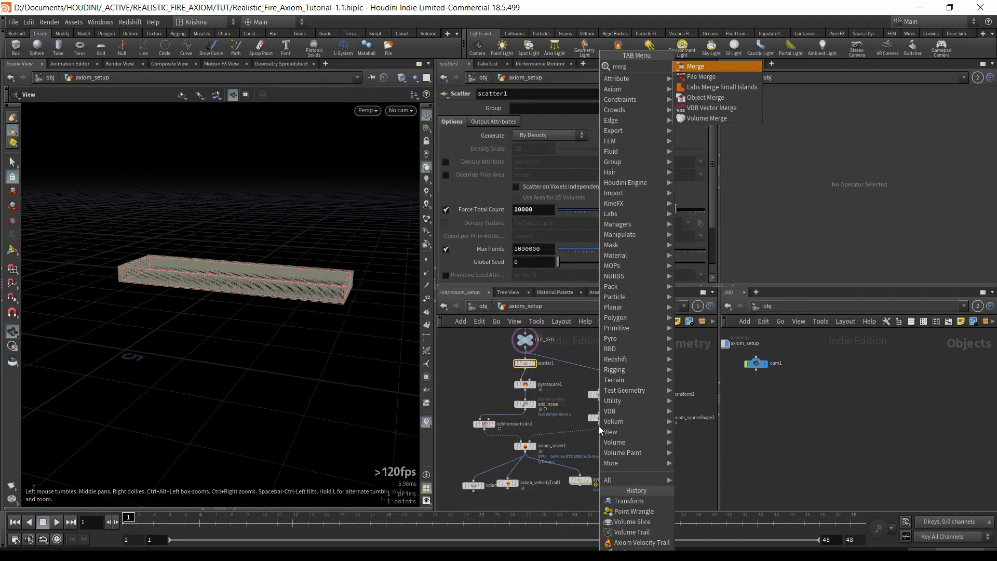
{"action": "key", "text": "Return"}
{"action": "left_click", "coordinate": [601, 432]}
{"action": "left_click", "coordinate": [658, 429]}
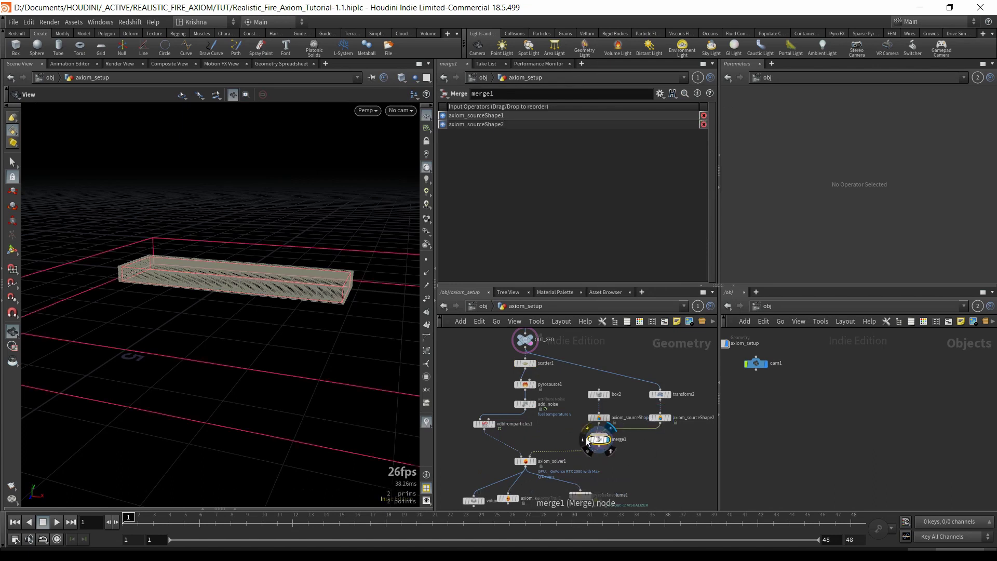
{"action": "left_click", "coordinate": [583, 439]}
{"action": "left_click_drag", "start_coordinate": [320, 367], "coordinate": [216, 279]}
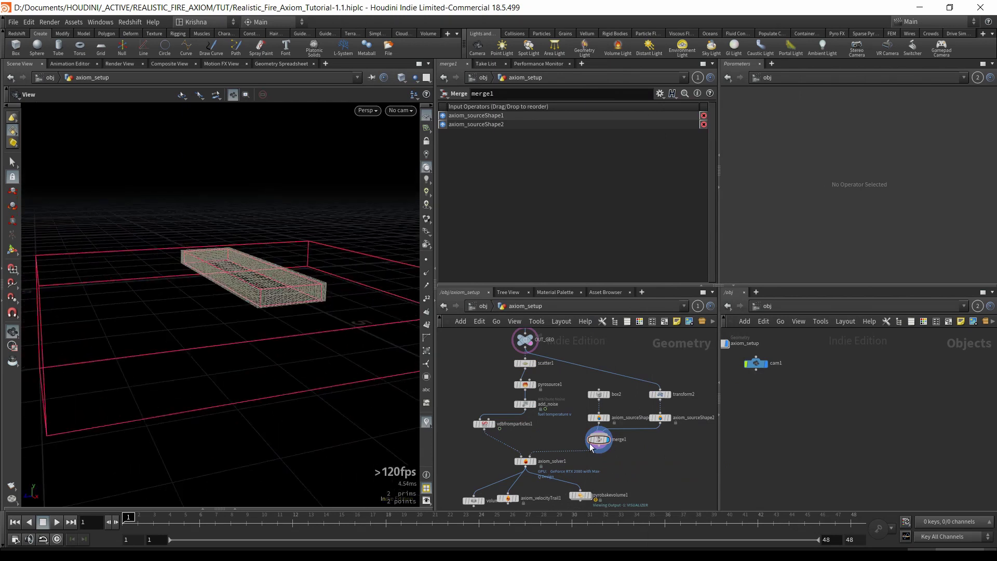
- Display the pyrobakevolume1 result and look at the fire through cam1
{"action": "scroll", "coordinate": [590, 441], "scroll_direction": "down", "scroll_amount": 2}
{"action": "middle_click_drag", "start_coordinate": [546, 482], "coordinate": [578, 475]}
{"action": "scroll", "coordinate": [578, 475], "scroll_direction": "up", "scroll_amount": 3}
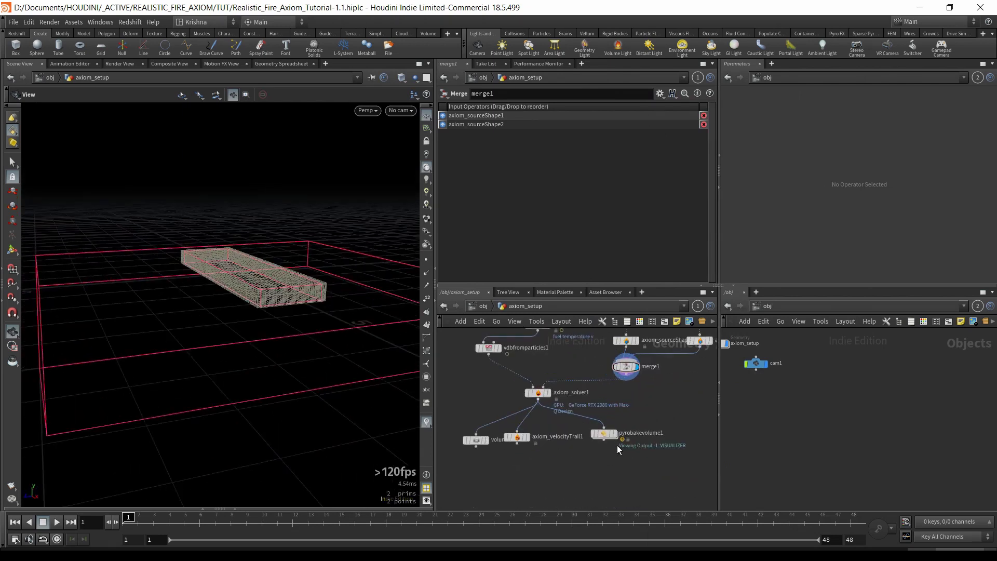
{"action": "left_click", "coordinate": [618, 434]}
{"action": "left_click", "coordinate": [602, 434]}
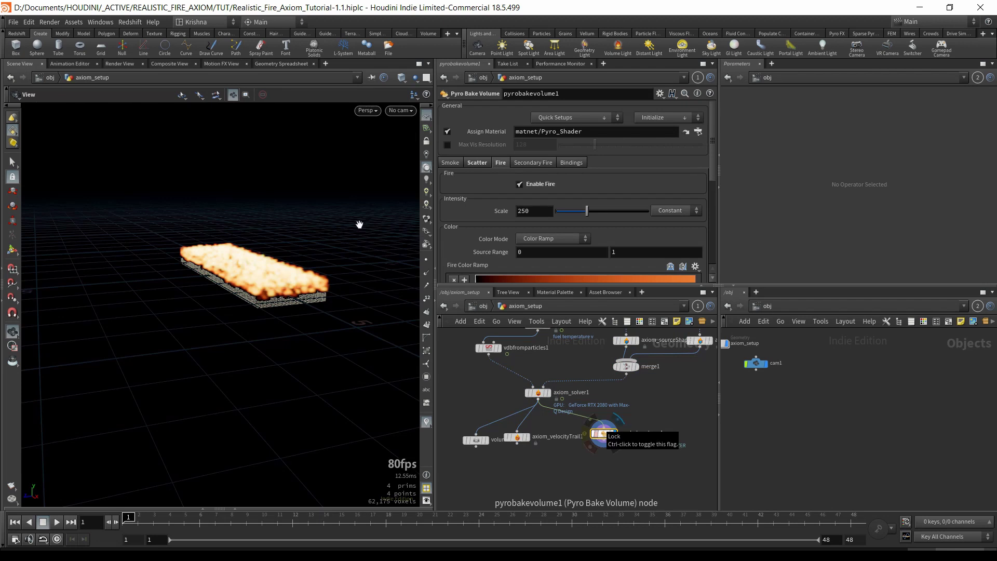
{"action": "left_click", "coordinate": [404, 111]}
{"action": "left_click", "coordinate": [413, 161]}
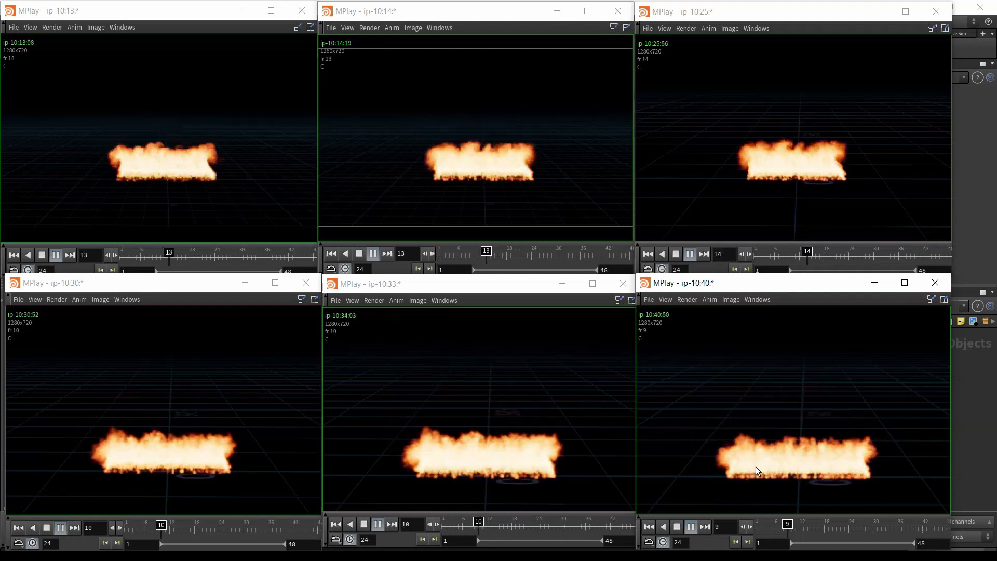
- Pause the ip-10:30 flipbook in MPlay at frame 43
{"action": "left_click", "coordinate": [60, 528]}
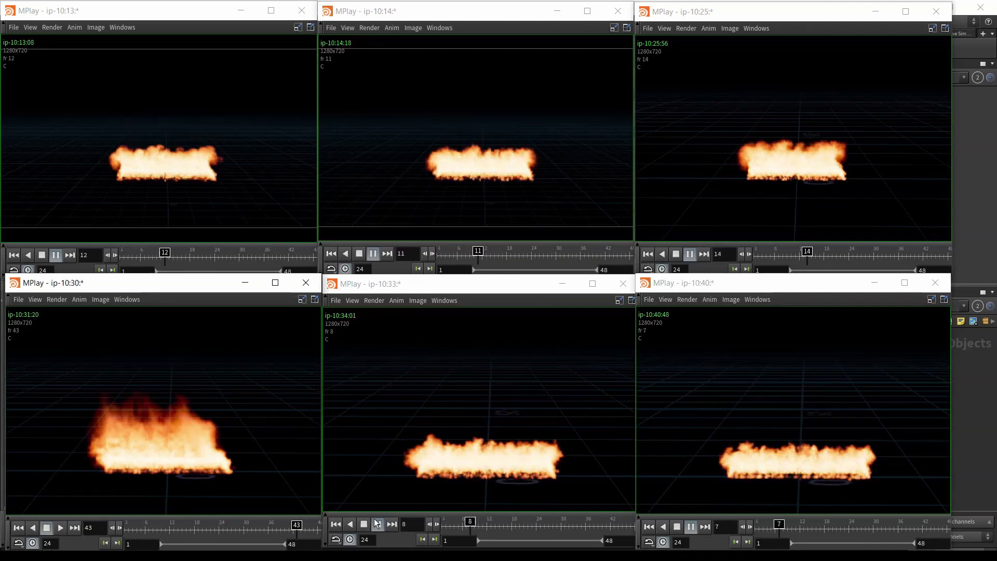
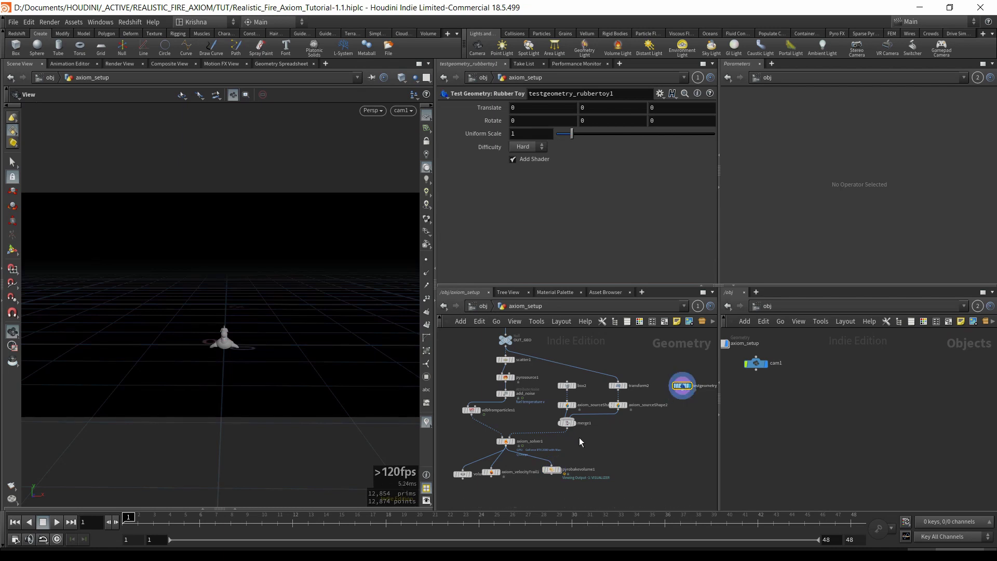
- Set the rubber toy's Y translation to 2.5 and its uniform scale to 2
{"action": "left_click", "coordinate": [604, 112]}
{"action": "type", "text": "2.5"}
{"action": "key", "text": "Return"}
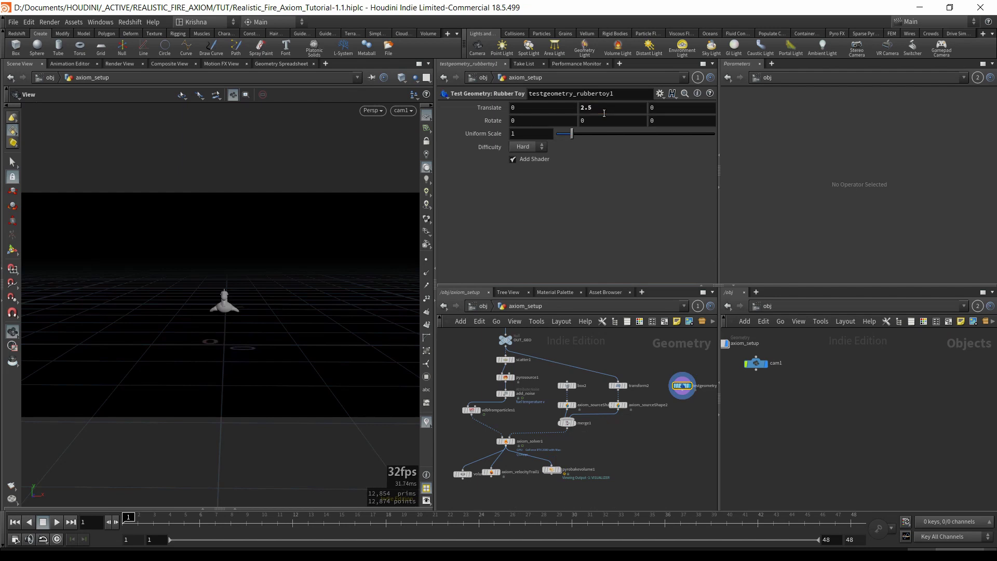
{"action": "left_click", "coordinate": [581, 121]}
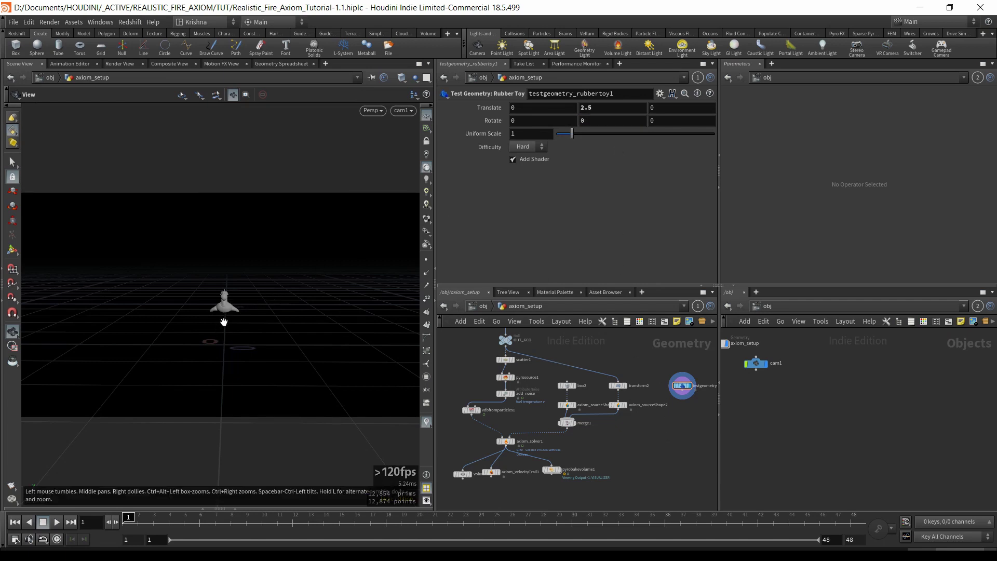
{"action": "double_click", "coordinate": [514, 135]}
{"action": "type", "text": "2"}
{"action": "key", "text": "Return"}
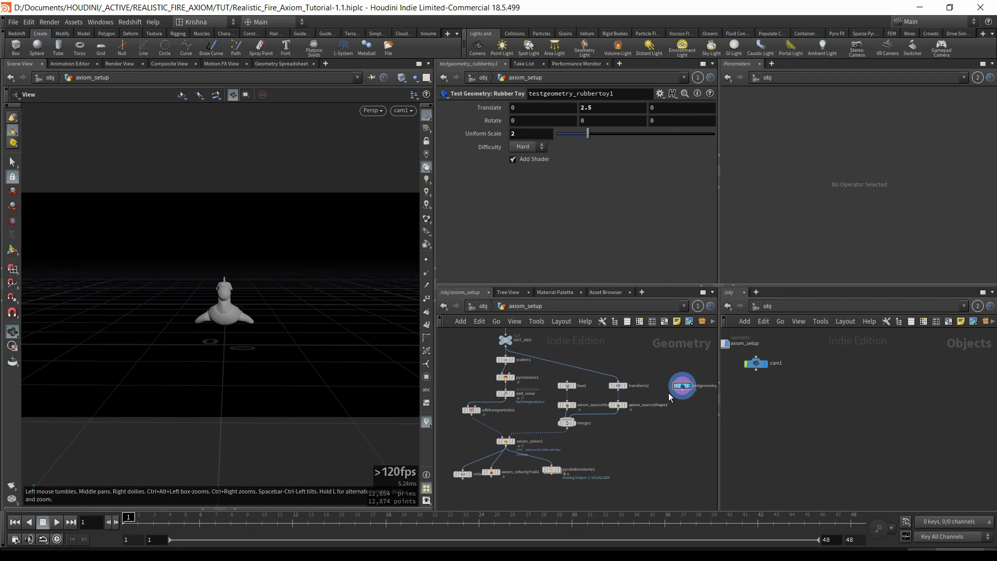
{"action": "key", "text": "Tab"}
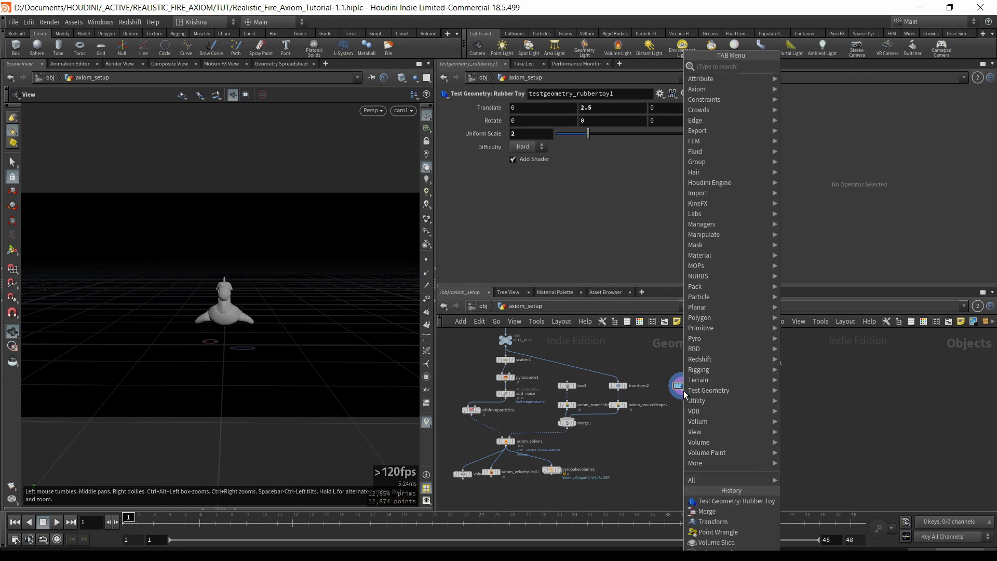
{"action": "key", "text": "Escape"}
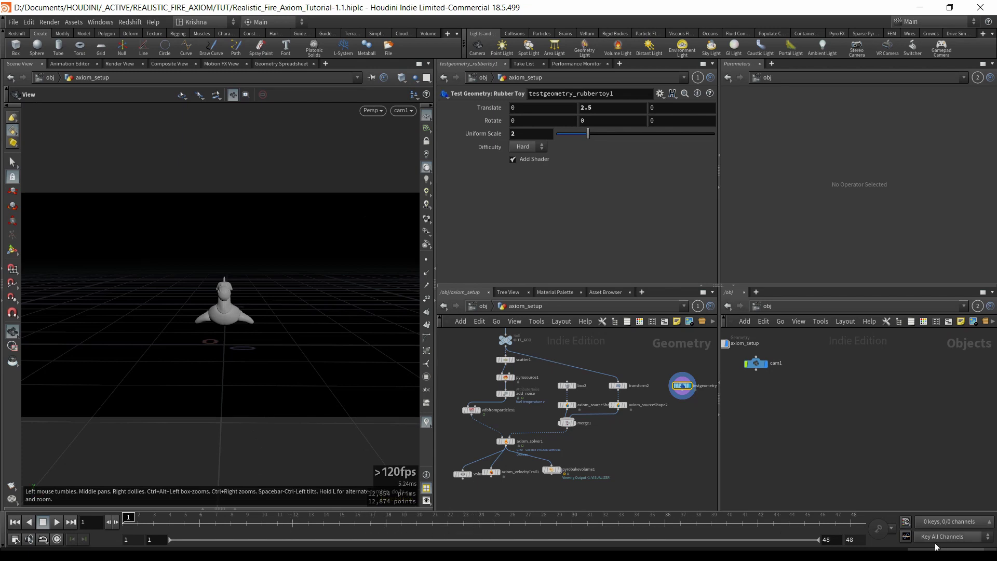
- Keyframe the rubber toy's X translation at 0 on frame 24, and extend the global animation range to end at frame 120
{"action": "left_click", "coordinate": [479, 525]}
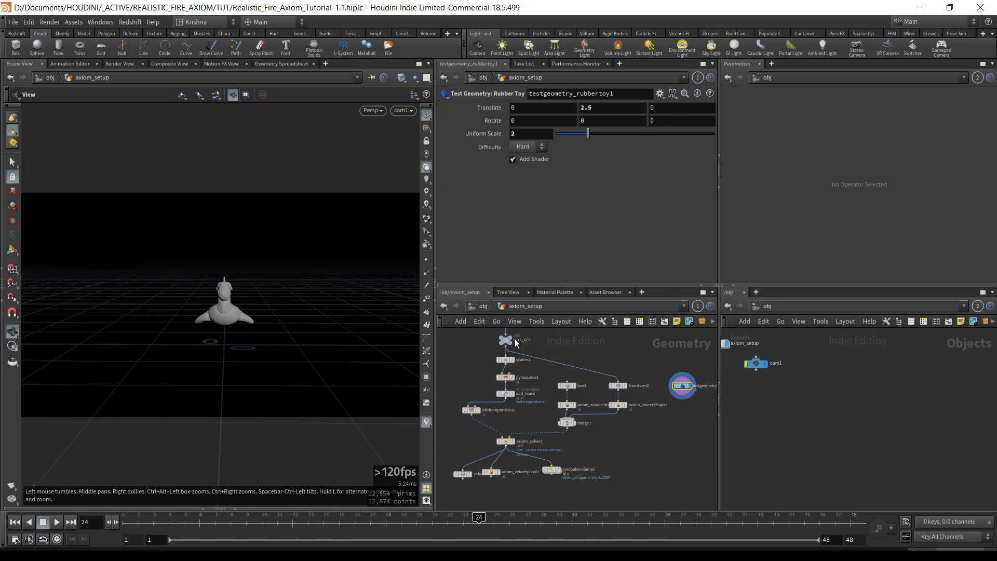
{"action": "left_click", "coordinate": [514, 108], "text": "alt"}
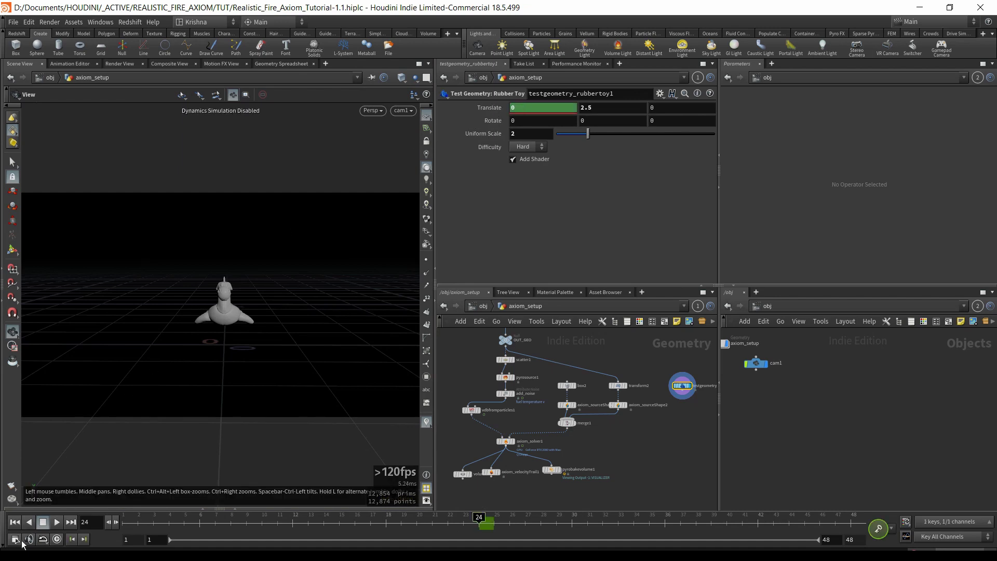
{"action": "left_click", "coordinate": [15, 540]}
{"action": "double_click", "coordinate": [108, 365]}
{"action": "type", "text": "12"}
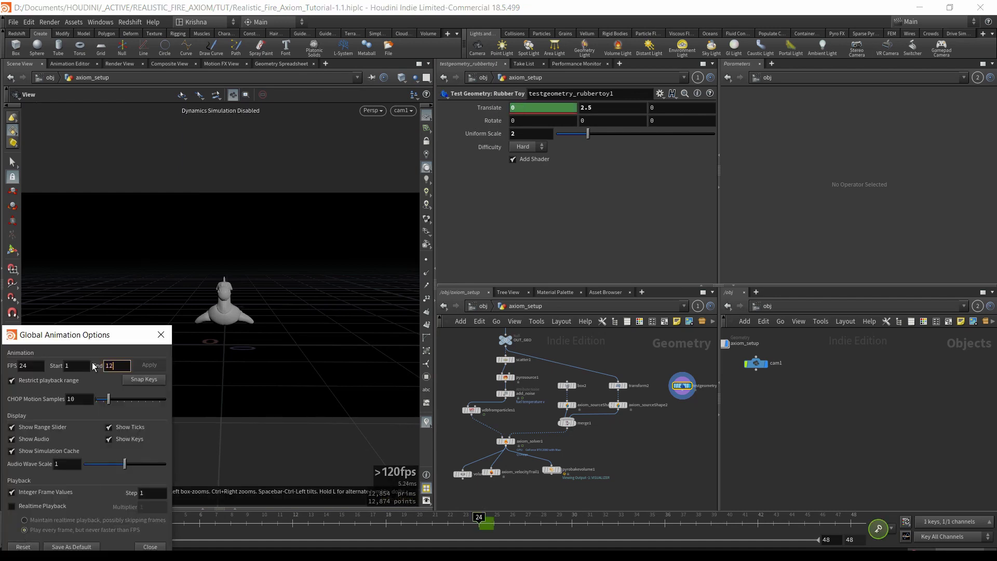
{"action": "type", "text": "0"}
{"action": "key", "text": "Return"}
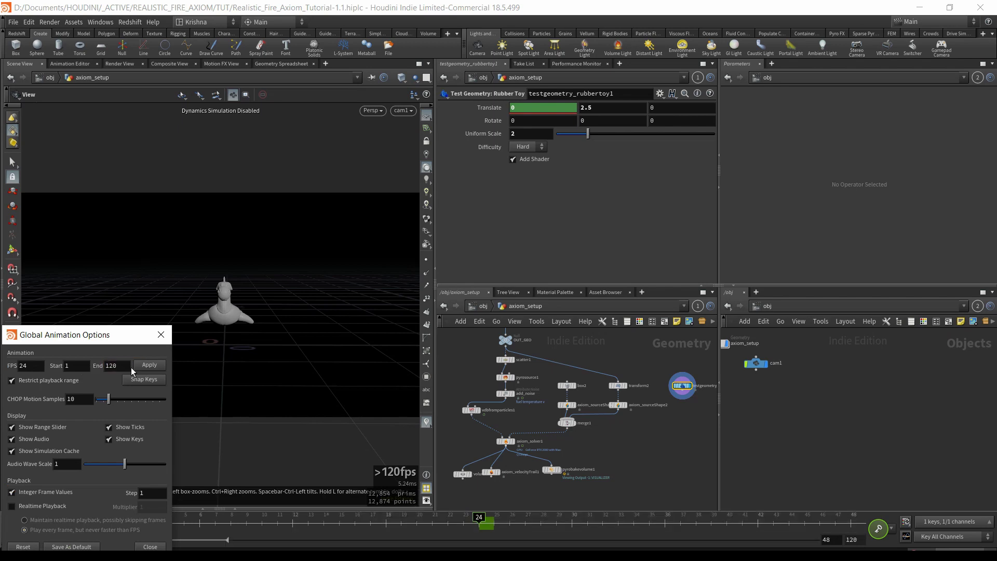
{"action": "left_click", "coordinate": [151, 547]}
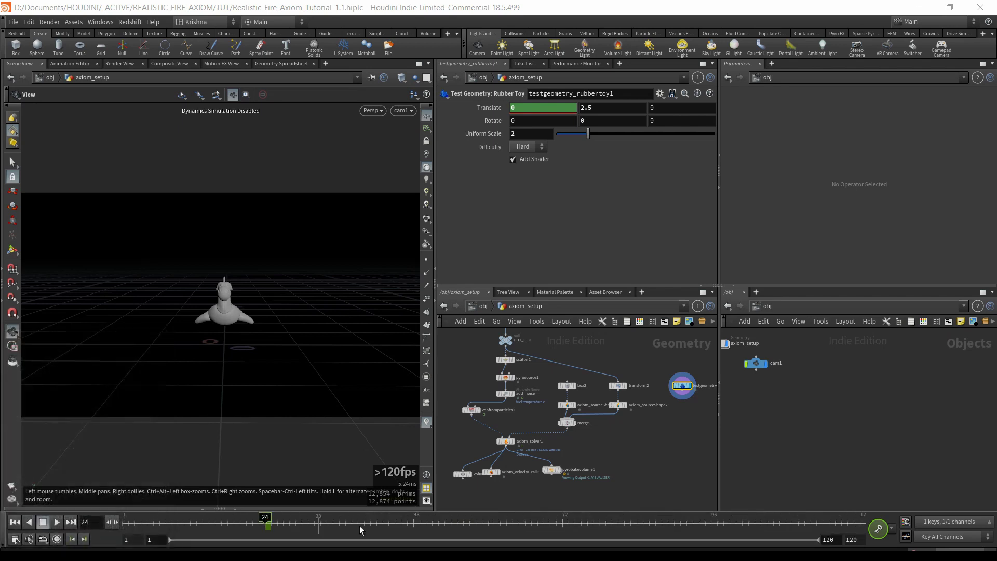
- Keyframe the rubber toy's X translation at -4 on frame 48
{"action": "left_click", "coordinate": [413, 522]}
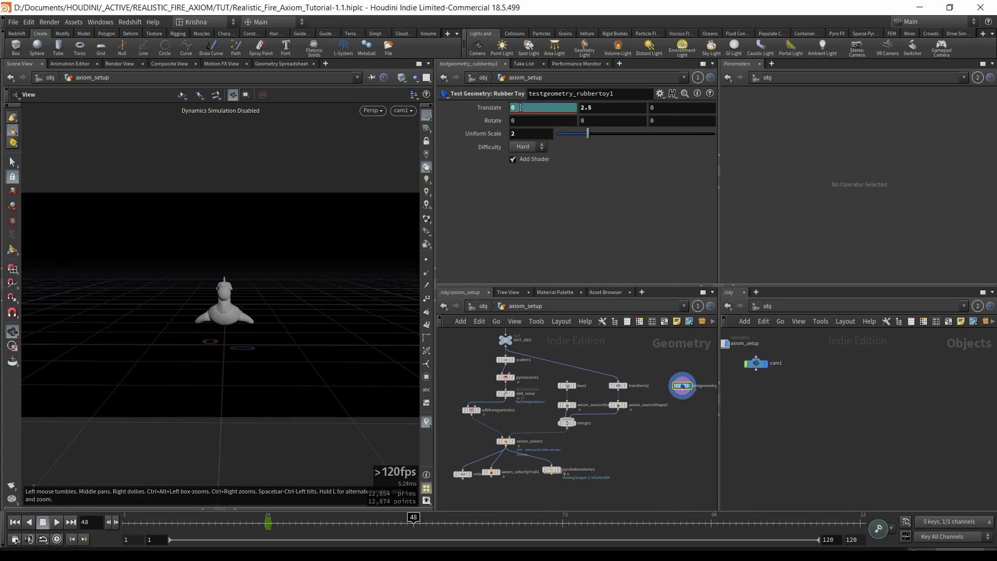
{"action": "middle_click_drag", "start_coordinate": [520, 112], "coordinate": [364, 112]}
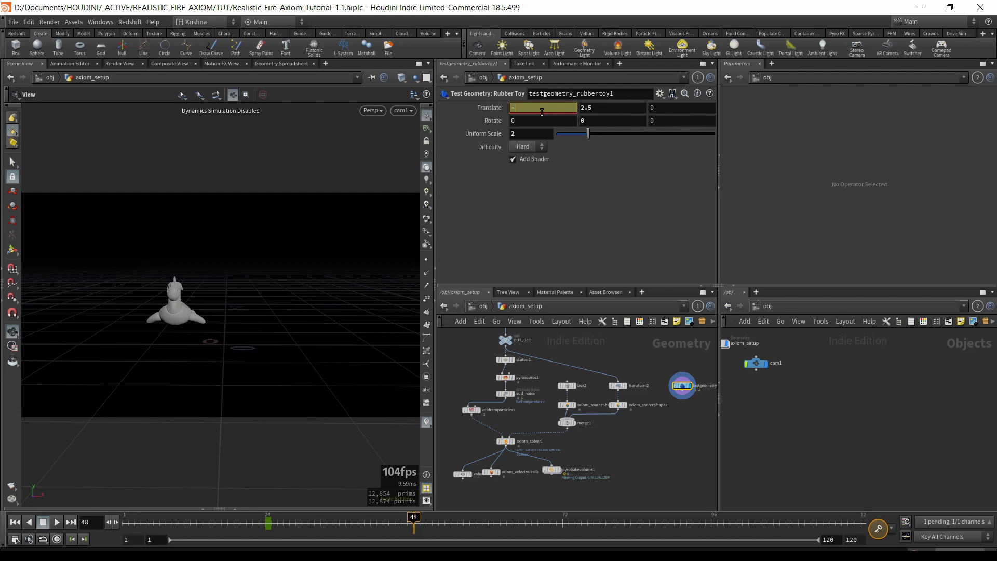
{"action": "type", "text": "2"}
{"action": "key", "text": "Return"}
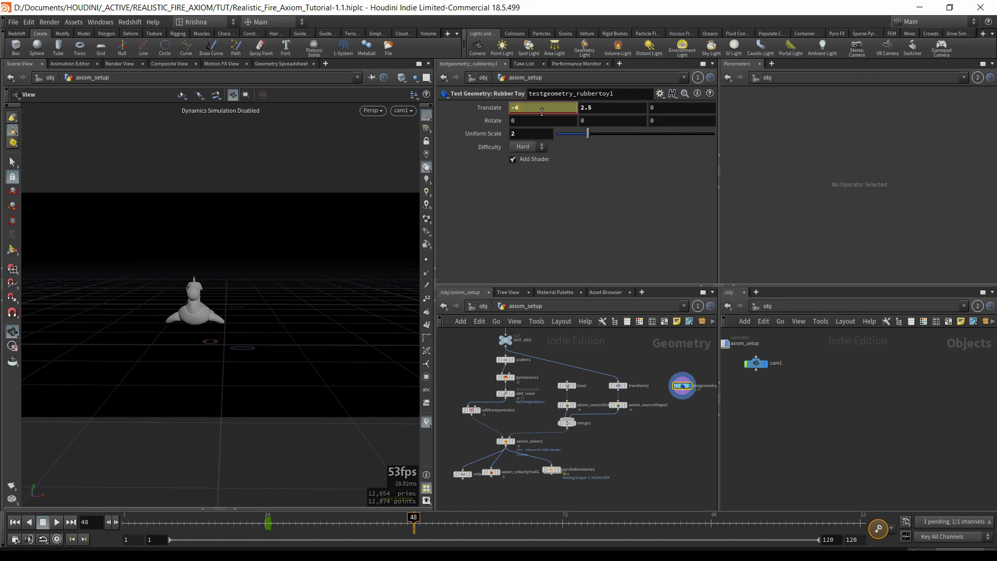
{"action": "key", "text": "Return"}
{"action": "left_click", "coordinate": [542, 112], "text": "alt"}
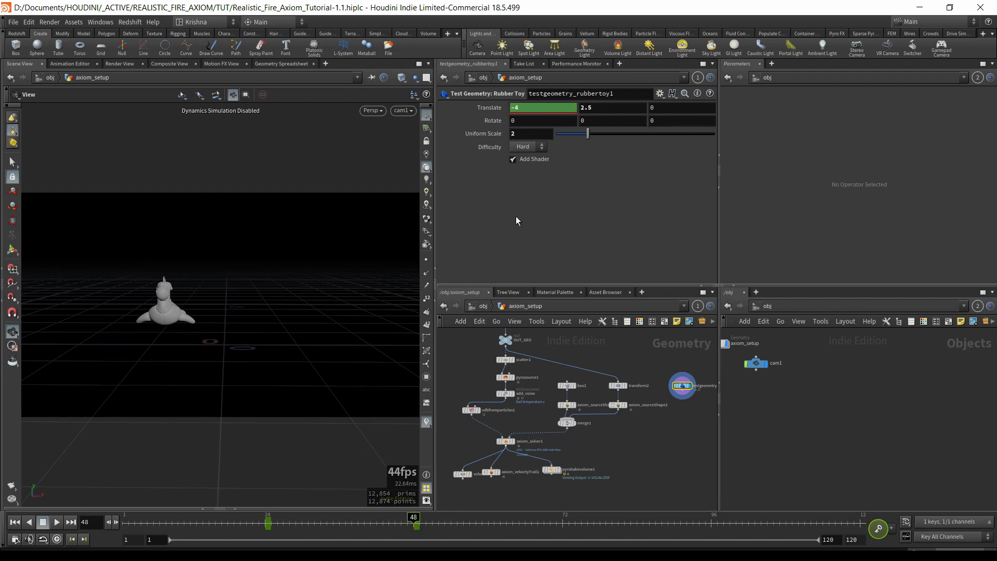
- Keyframe the rubber toy's X translation at 4 on frame 72
{"action": "left_click", "coordinate": [561, 521]}
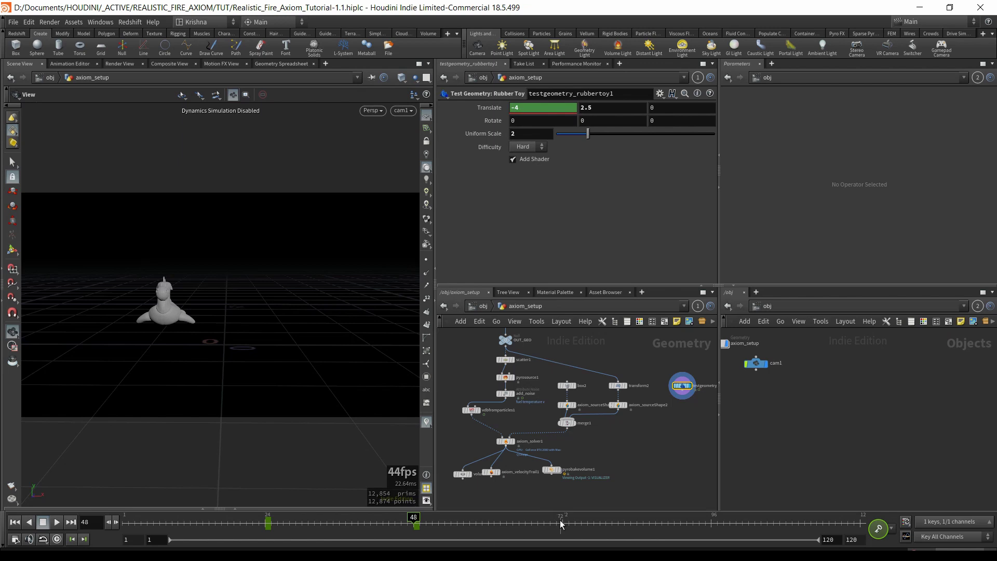
{"action": "left_click", "coordinate": [523, 110]}
{"action": "key", "text": "BackSpace"}
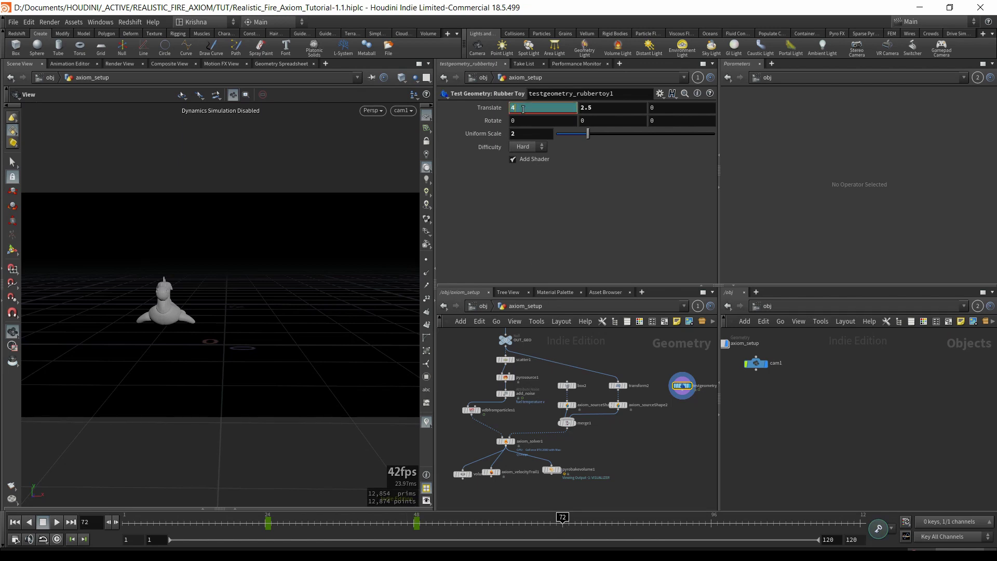
{"action": "key", "text": "Return"}
{"action": "left_click", "coordinate": [523, 109], "text": "alt"}
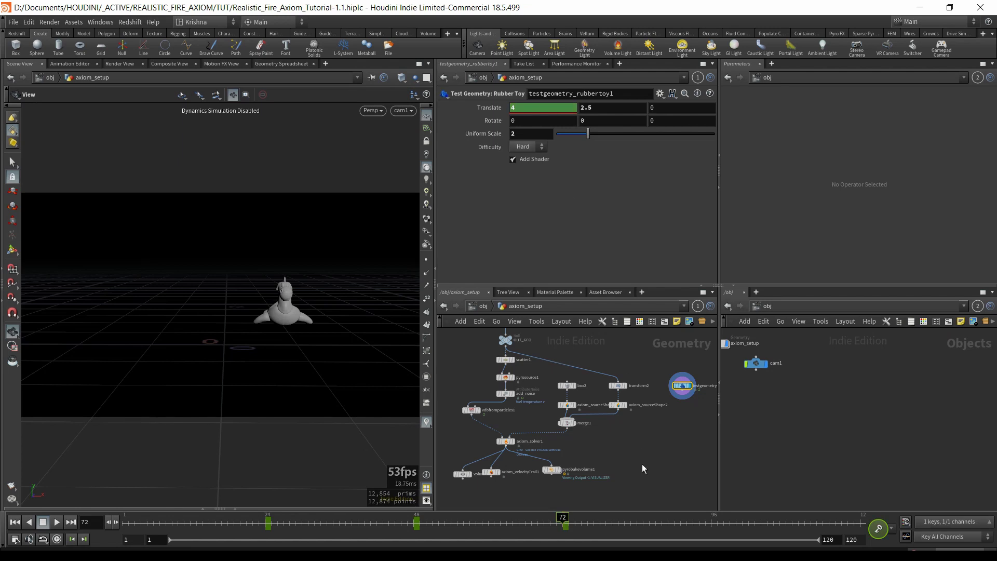
- Keyframe the rubber toy's X translation at 0 on frame 96, and play the animation from the first frame
{"action": "left_click", "coordinate": [712, 528]}
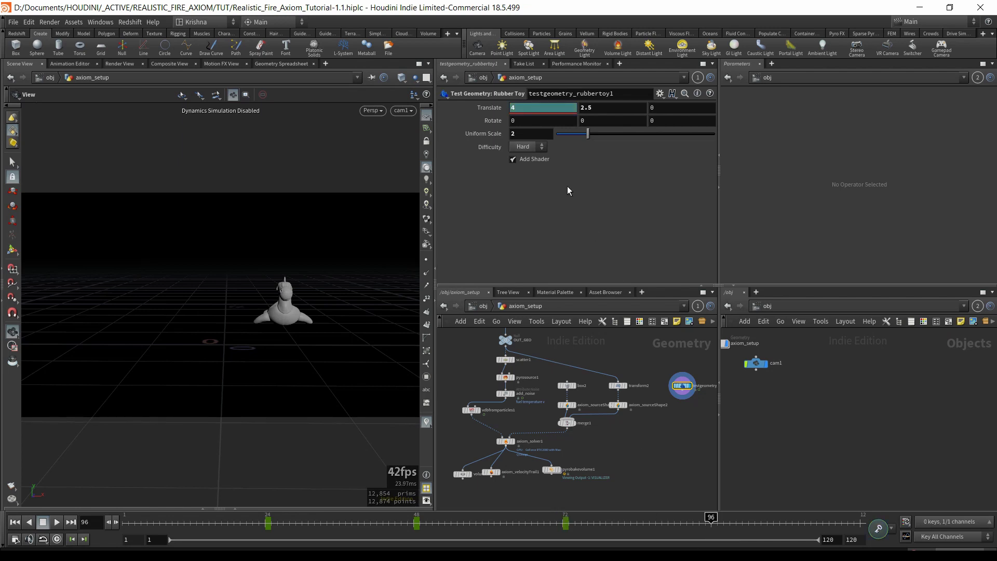
{"action": "double_click", "coordinate": [512, 107]}
{"action": "type", "text": "0"}
{"action": "key", "text": "Return"}
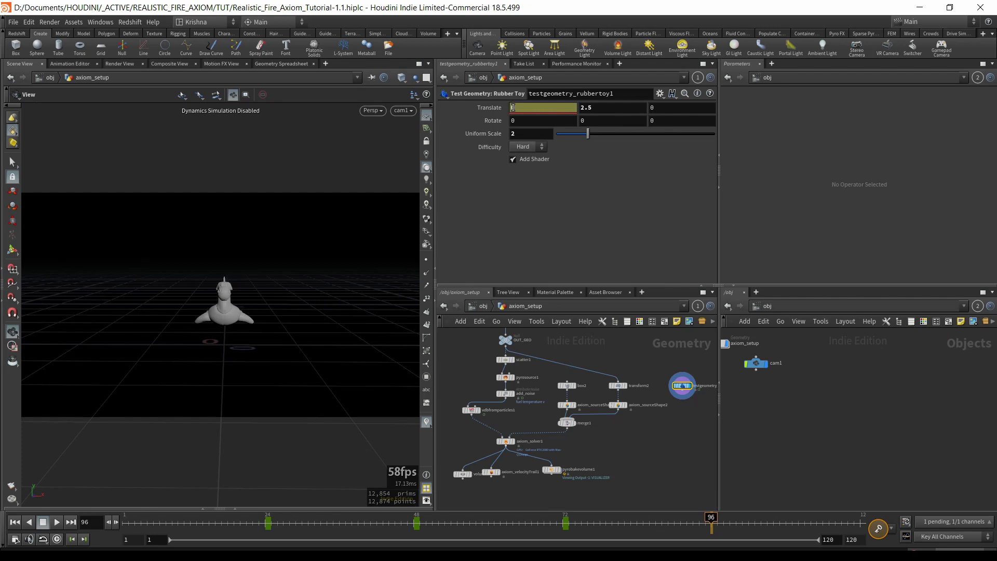
{"action": "left_click", "coordinate": [512, 108], "text": "alt"}
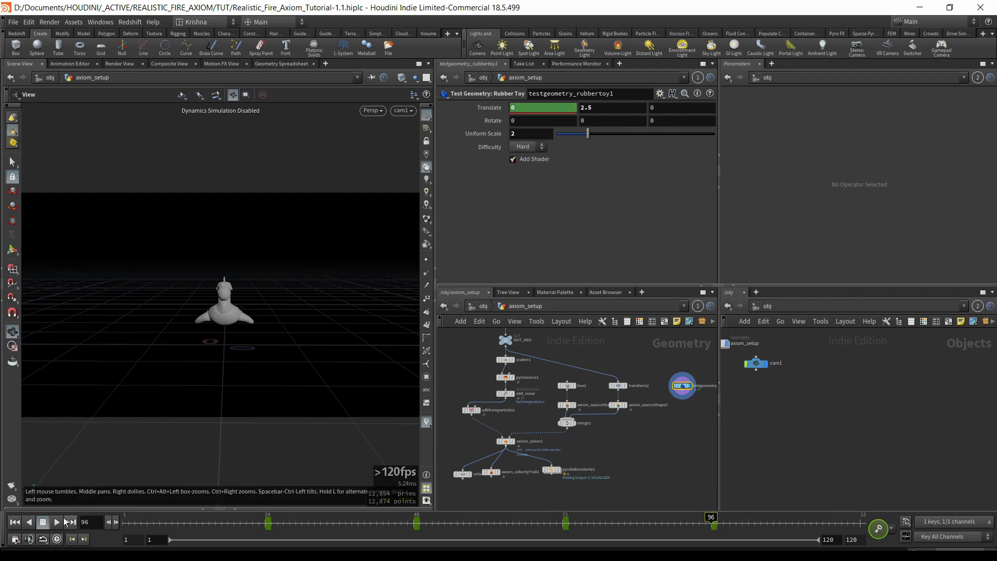
{"action": "left_click", "coordinate": [15, 522]}
{"action": "left_click", "coordinate": [57, 522]}
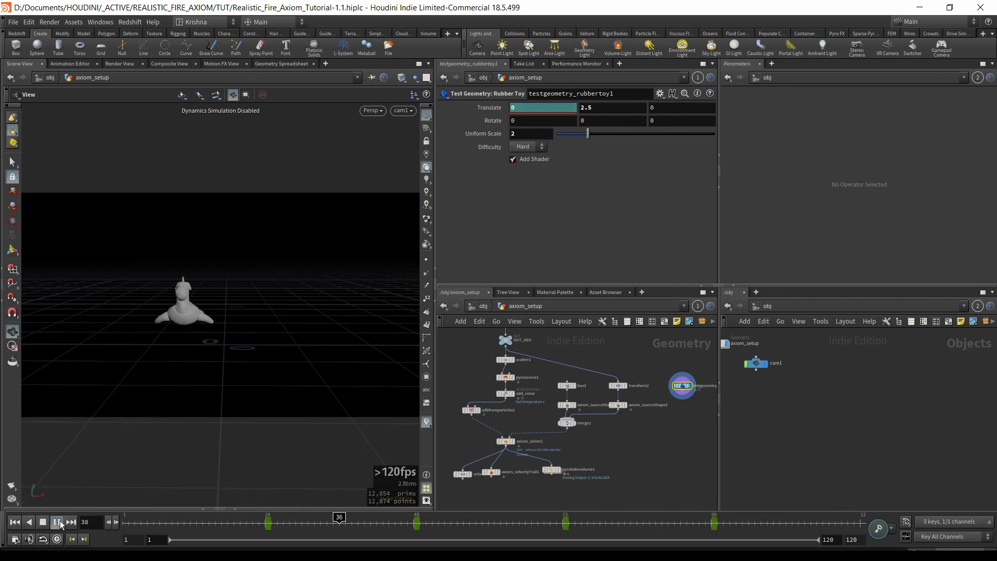
- Stop the playback, rewind to frame 1, and attach a displayed Point Wrangle below the rubber toy node
{"action": "left_click", "coordinate": [56, 522]}
{"action": "left_click_drag", "start_coordinate": [272, 522], "coordinate": [110, 544]}
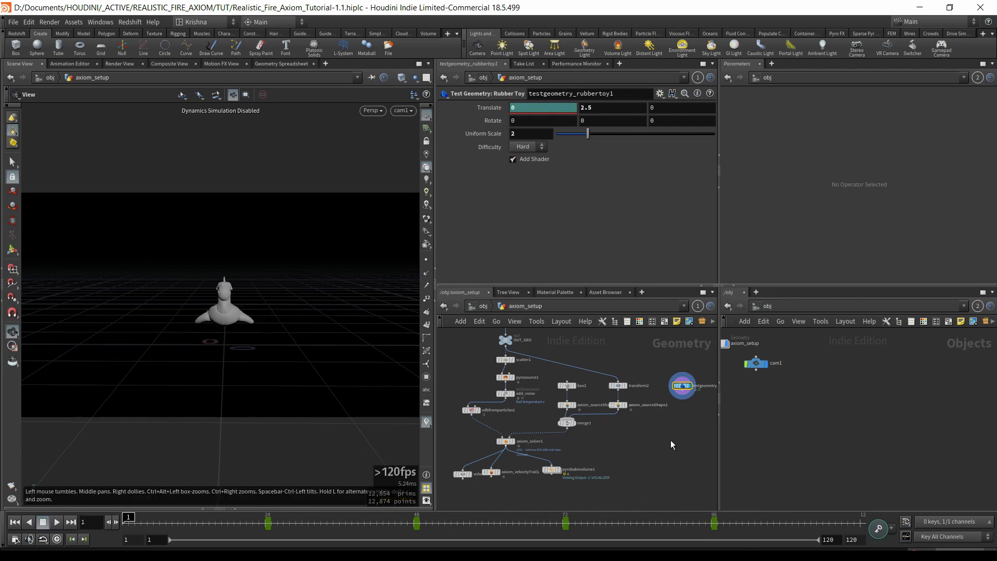
{"action": "key", "text": "Tab"}
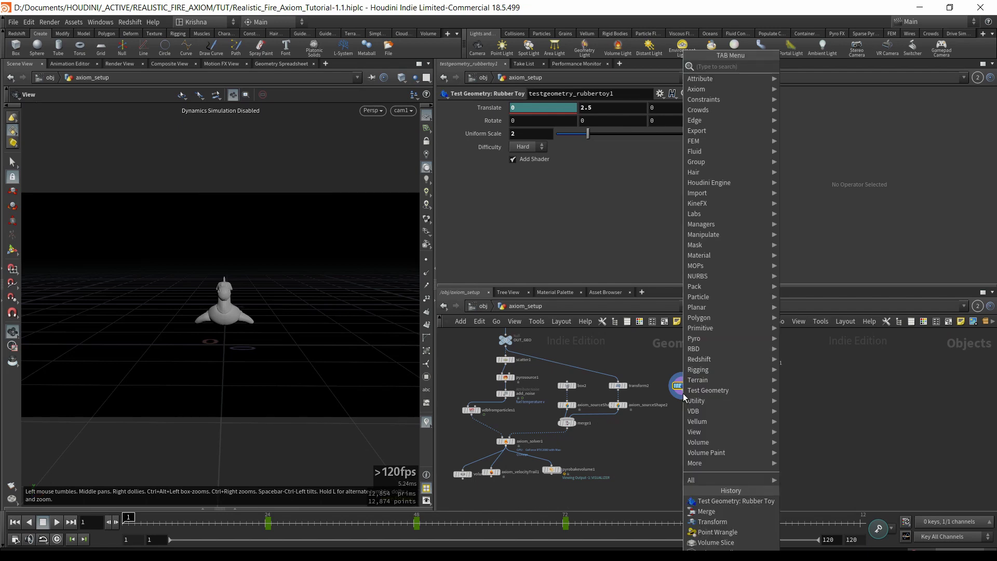
{"action": "type", "text": "point wrangle"}
{"action": "key", "text": "Return"}
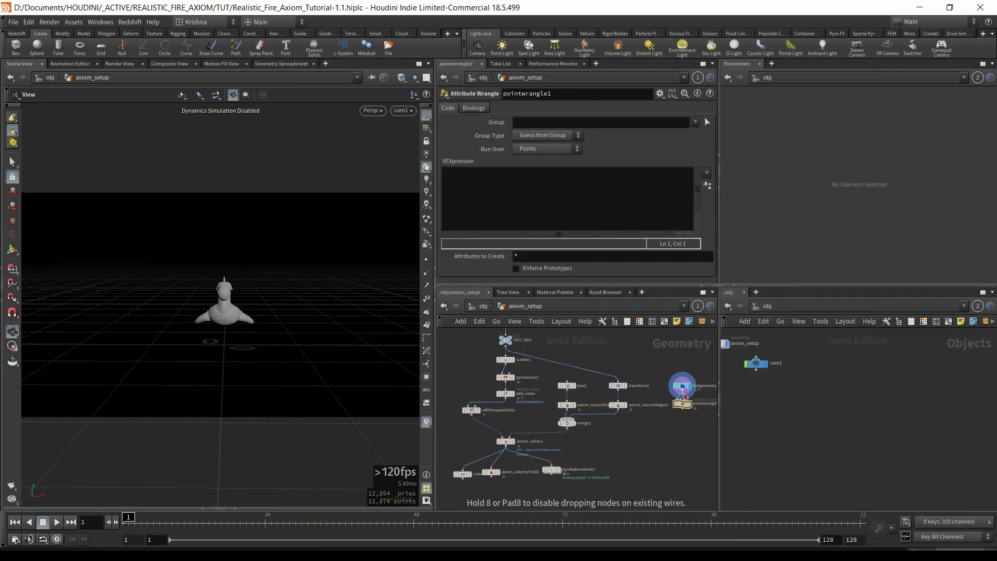
{"action": "left_click", "coordinate": [683, 399]}
{"action": "middle_click_drag", "start_coordinate": [689, 451], "coordinate": [654, 451]}
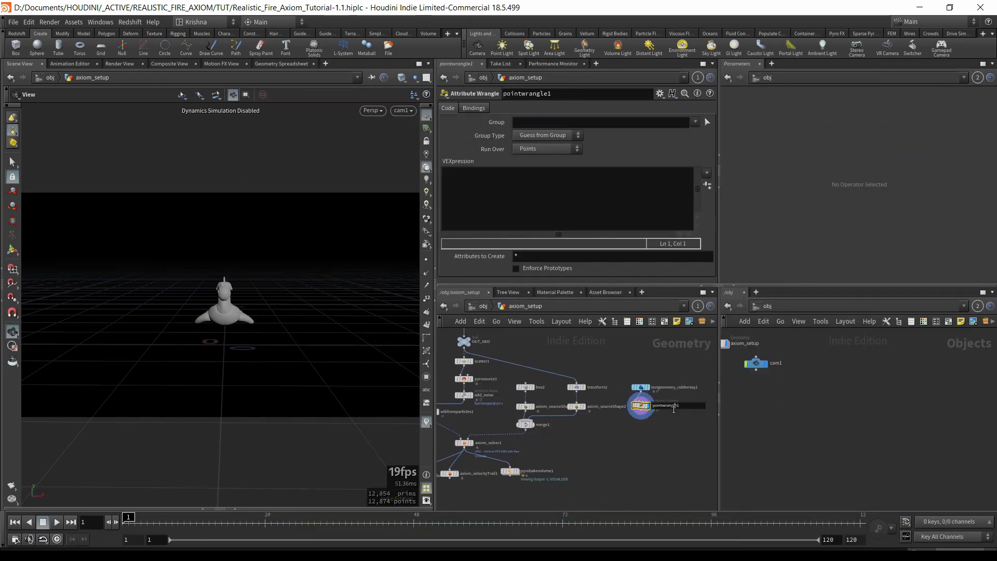
- Rename the new point wrangle node as init_temp
{"action": "double_click", "coordinate": [673, 409]}
{"action": "key", "text": "BackSpace"}
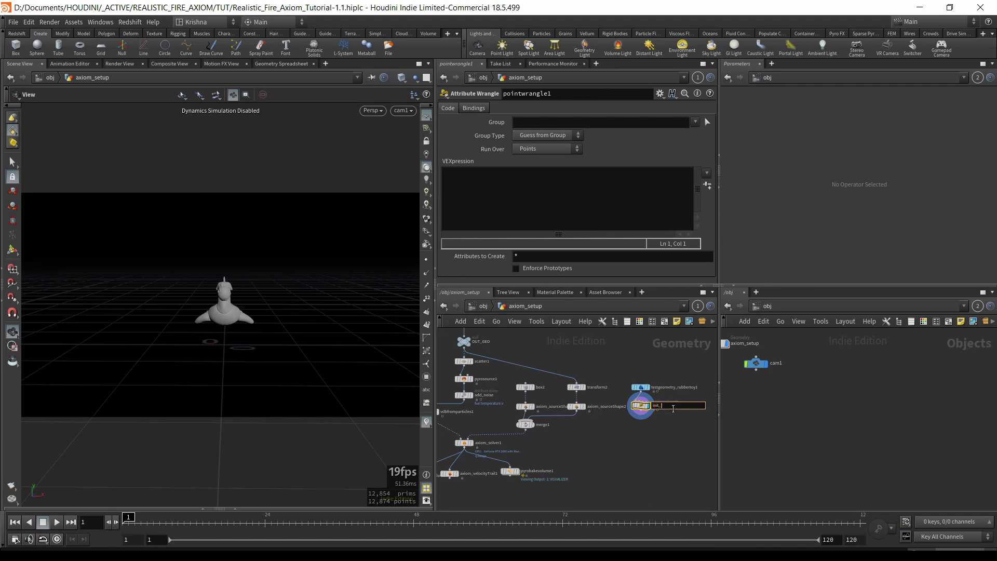
{"action": "type", "text": "init_temp"}
{"action": "key", "text": "Return"}
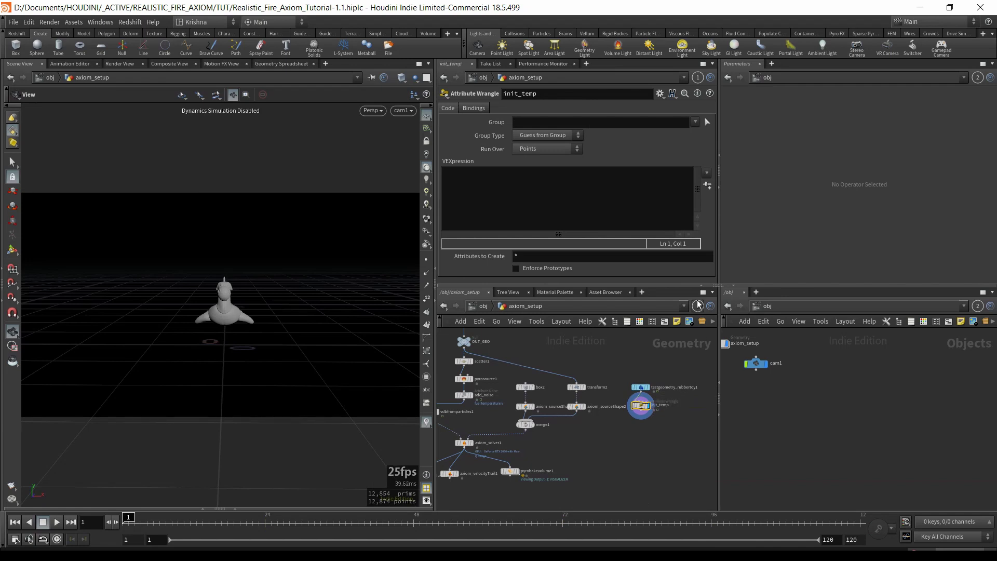
{"action": "left_click", "coordinate": [599, 211]}
{"action": "type", "text": "@temper"}
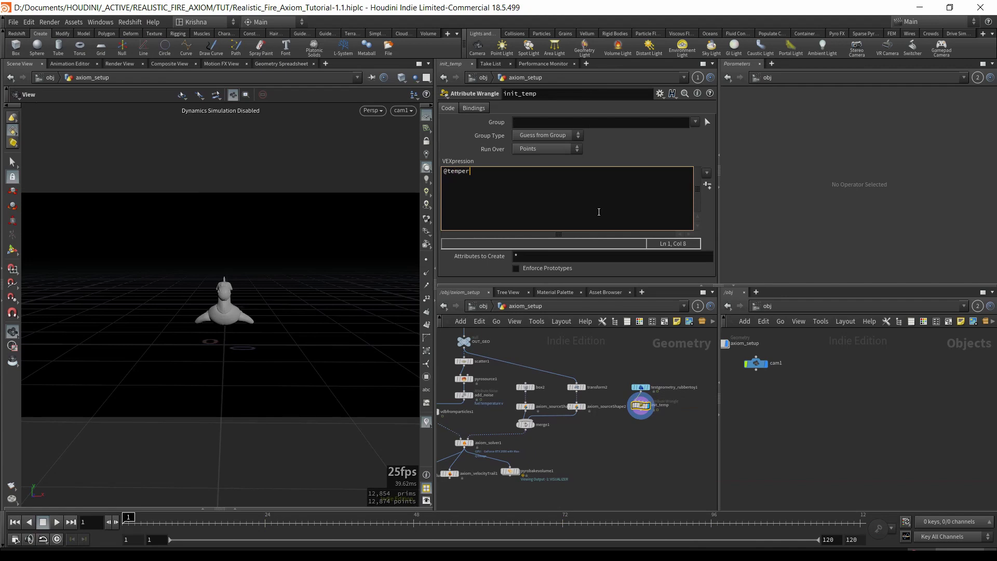
{"action": "type", "text": "ature=1;"}
{"action": "key", "text": "Return"}
{"action": "key", "text": "BackSpace"}
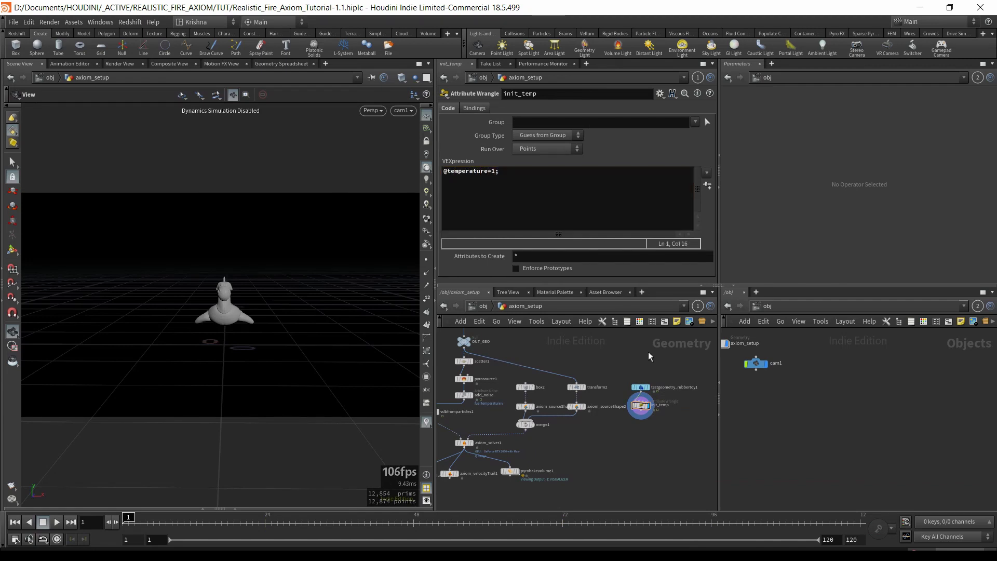
- Add a displayed Trail node below init_temp and set its result type to Compute Velocity
{"action": "left_click", "coordinate": [626, 405]}
{"action": "key", "text": "Tab"}
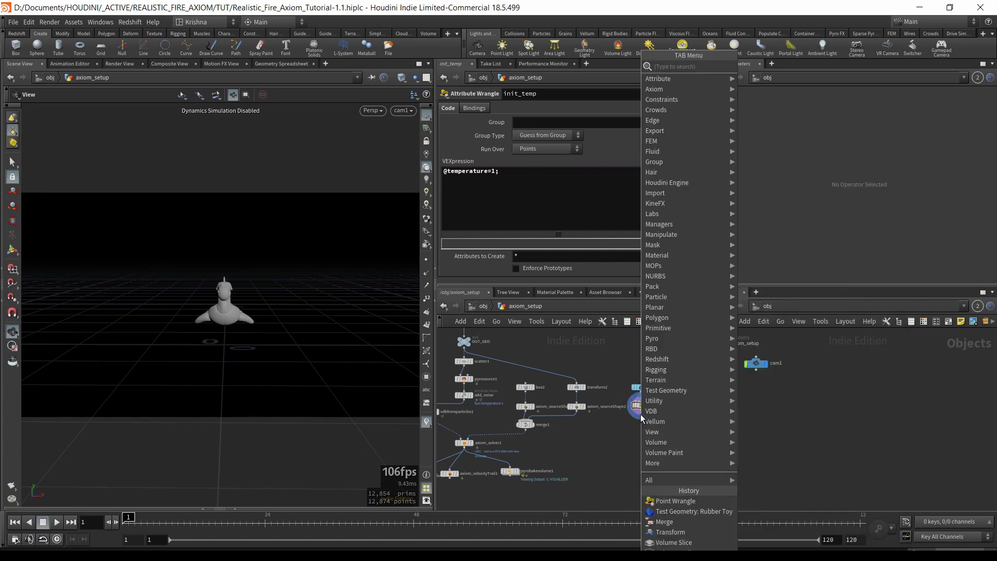
{"action": "type", "text": "trai"}
{"action": "key", "text": "Return"}
{"action": "left_click", "coordinate": [640, 418]}
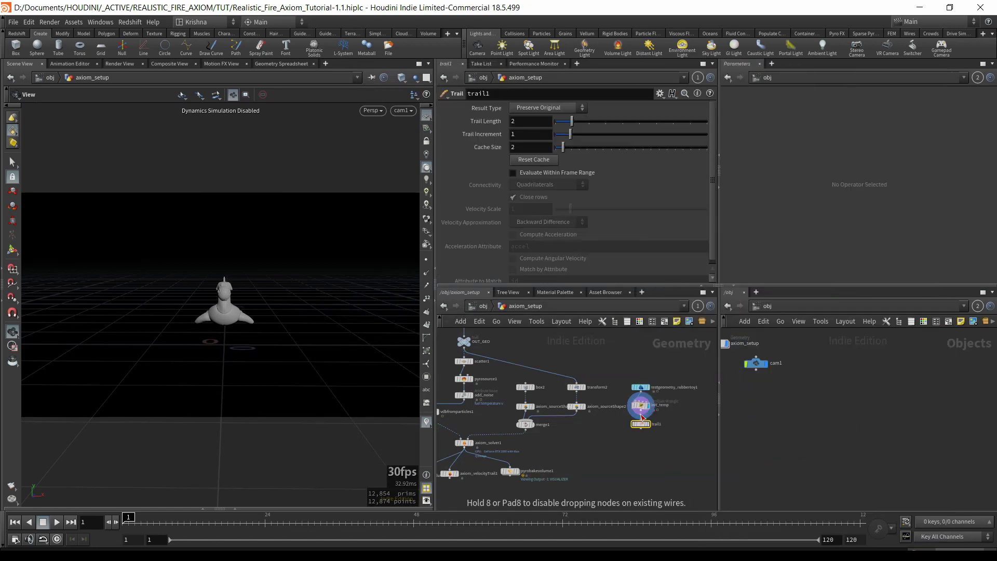
{"action": "left_click", "coordinate": [543, 107]}
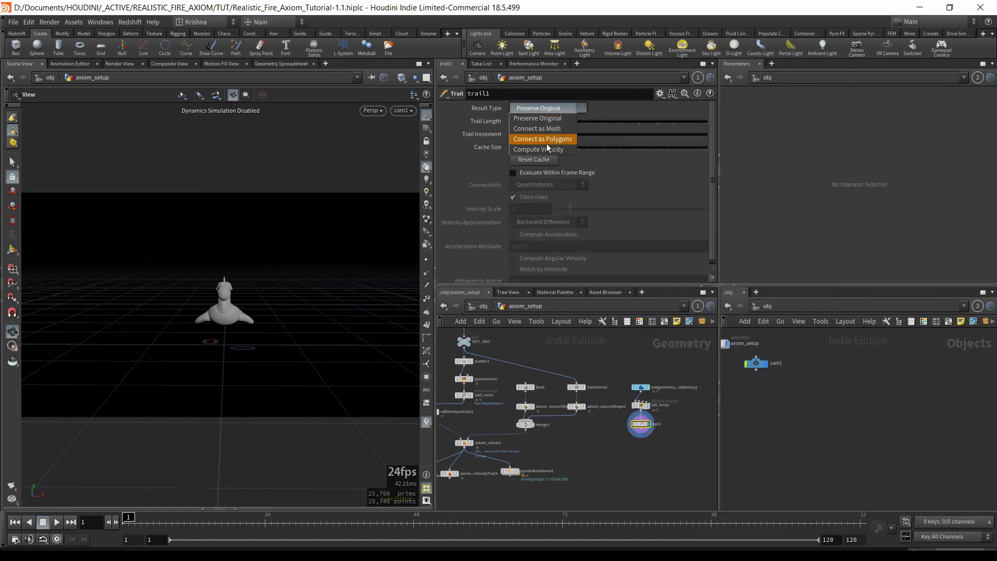
{"action": "left_click", "coordinate": [544, 148]}
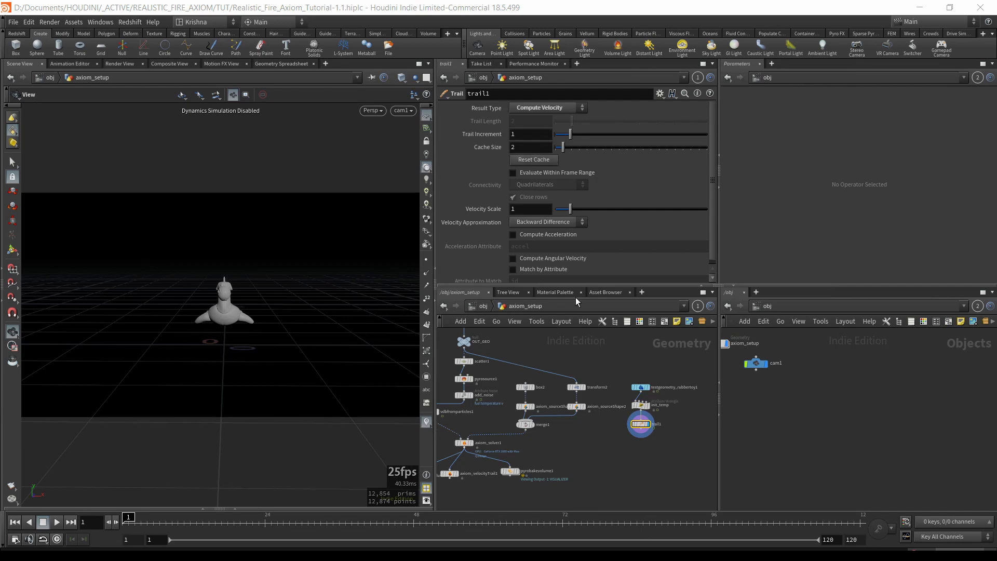
{"action": "scroll", "coordinate": [512, 244], "scroll_direction": "down", "scroll_amount": 1}
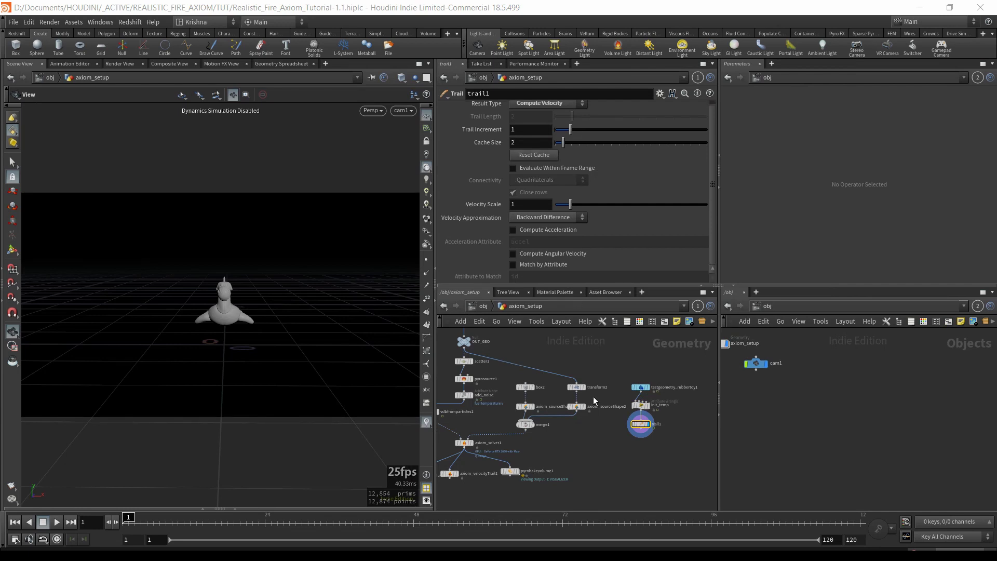
- Add a VDB from Polygons node below the trail node and display its result
{"action": "key", "text": "Tab"}
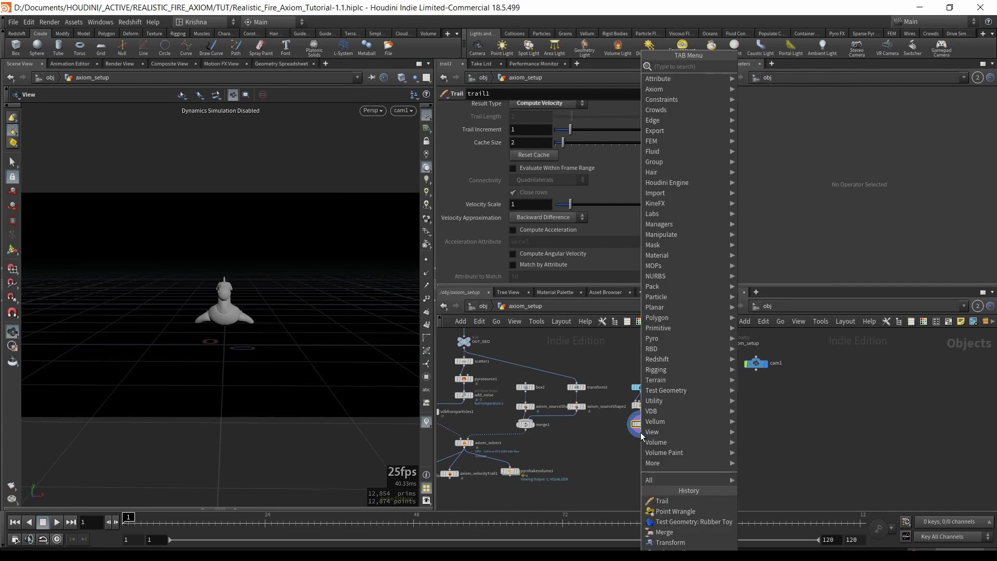
{"action": "type", "text": "vdb from poly"}
{"action": "key", "text": "Return"}
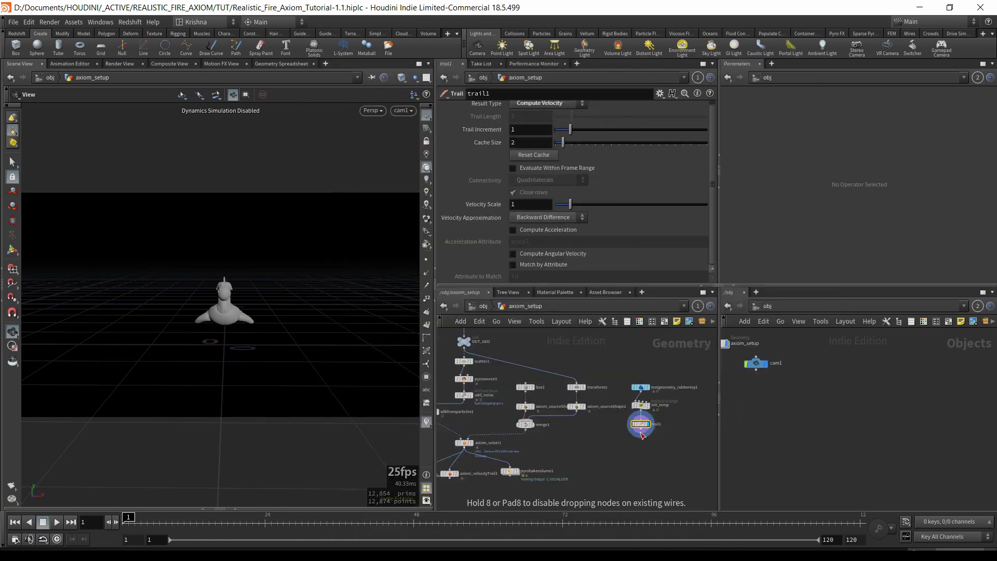
{"action": "left_click", "coordinate": [642, 439]}
{"action": "left_click_drag", "start_coordinate": [642, 434], "coordinate": [641, 438]}
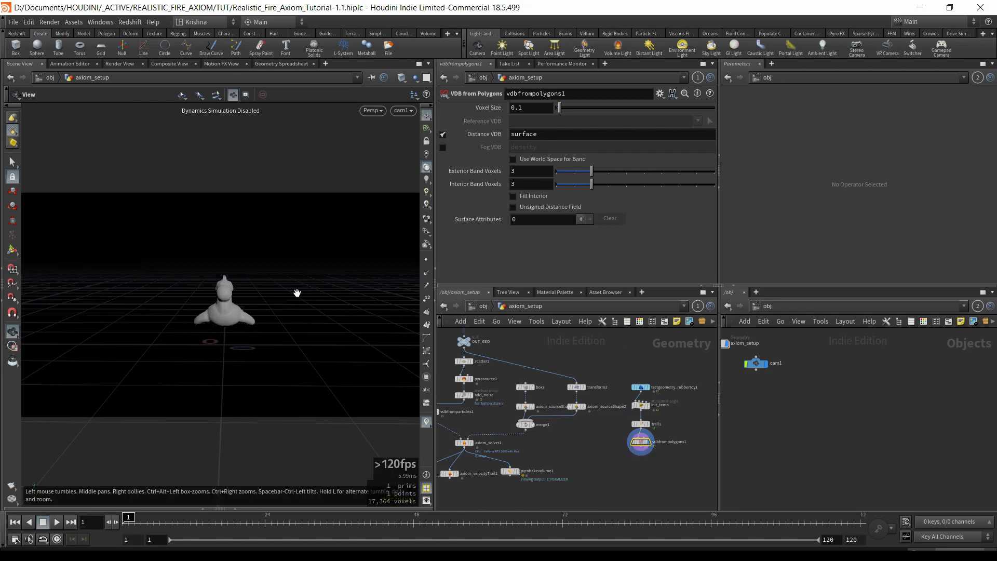
- Set the voxel size of the rubber toy's VDB from Polygons node to 0.05
{"action": "scroll", "coordinate": [223, 294], "scroll_direction": "up", "scroll_amount": 5}
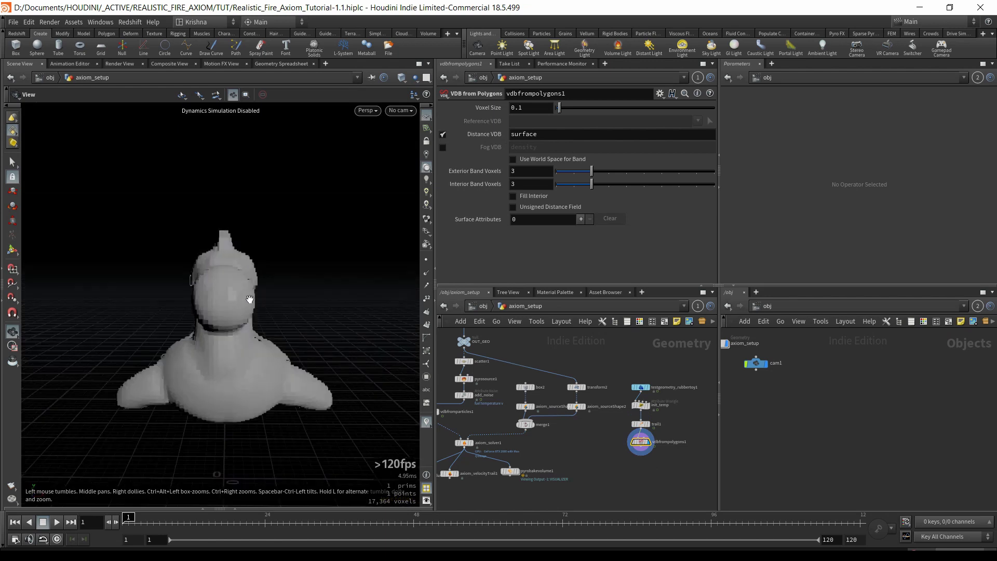
{"action": "left_click_drag", "start_coordinate": [250, 300], "coordinate": [290, 301]}
{"action": "double_click", "coordinate": [531, 108]}
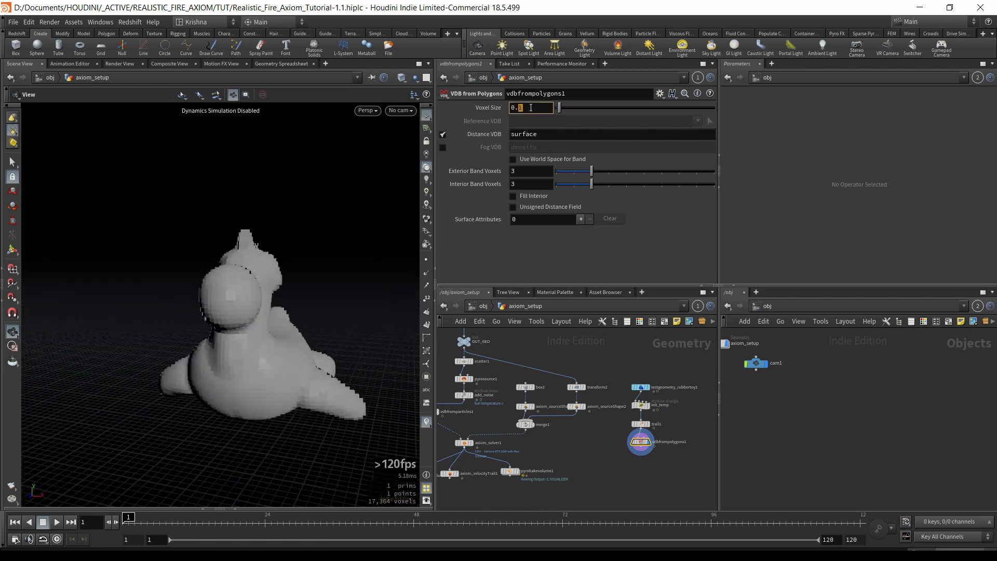
{"action": "type", "text": "05"}
{"action": "key", "text": "Return"}
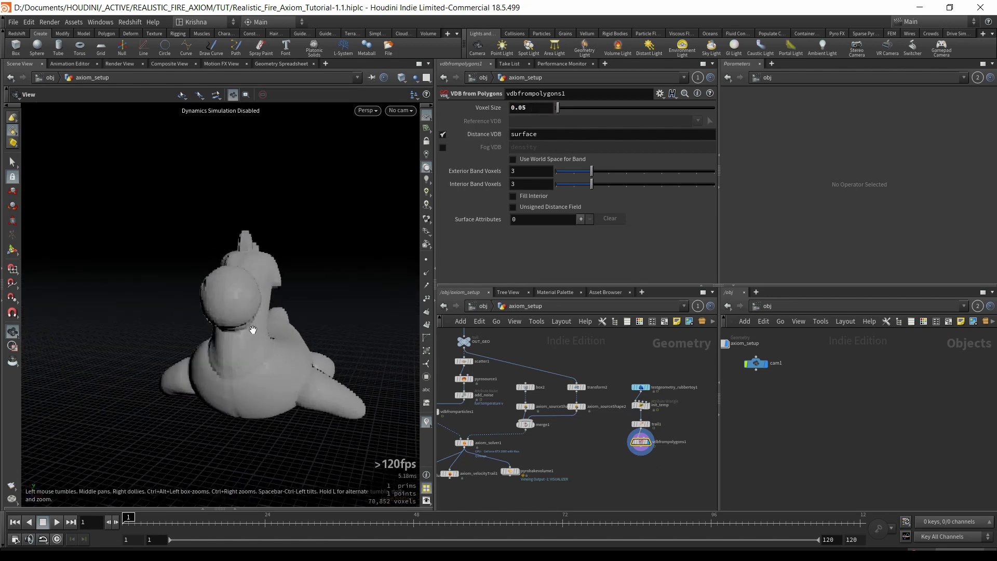
- Turn off the Distance VDB output and enable the Fog VDB output with the name collision
{"action": "left_click", "coordinate": [443, 135]}
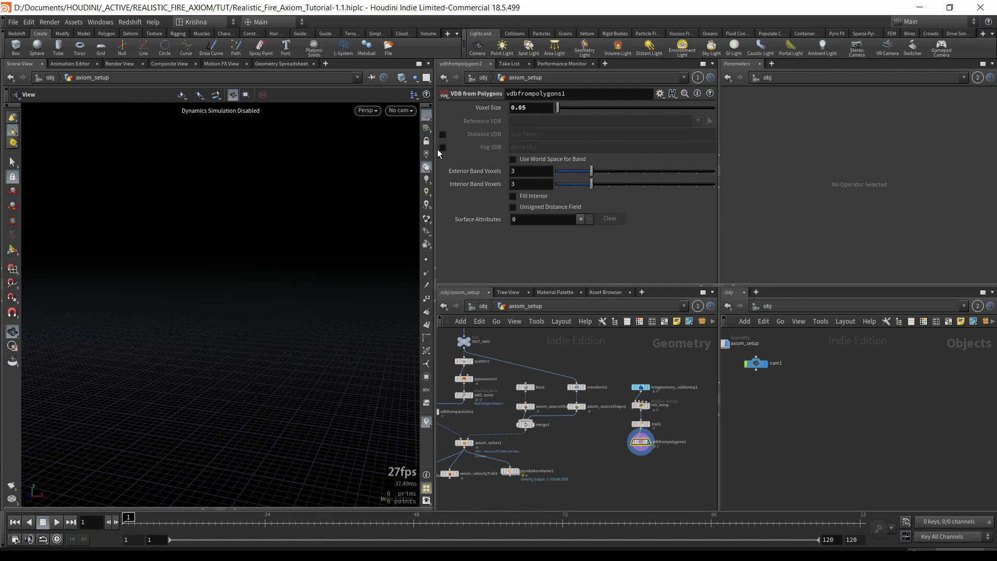
{"action": "left_click", "coordinate": [443, 147]}
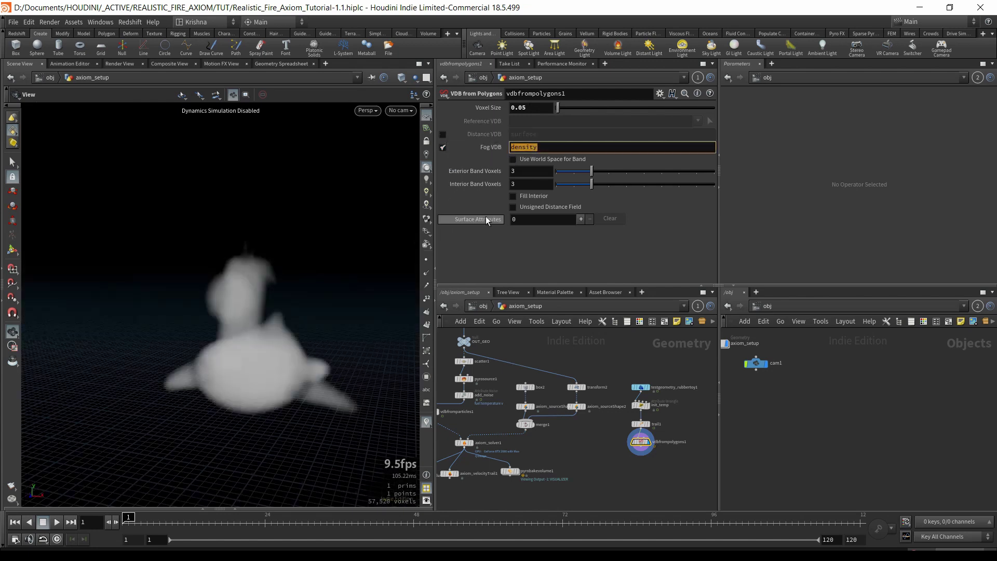
{"action": "type", "text": "col"}
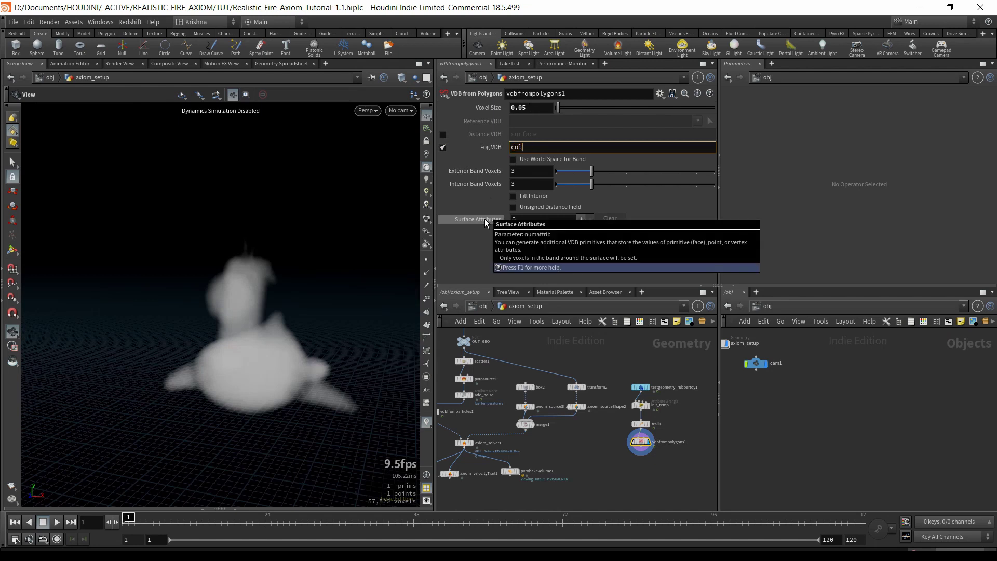
{"action": "type", "text": "lision"}
{"action": "key", "text": "Return"}
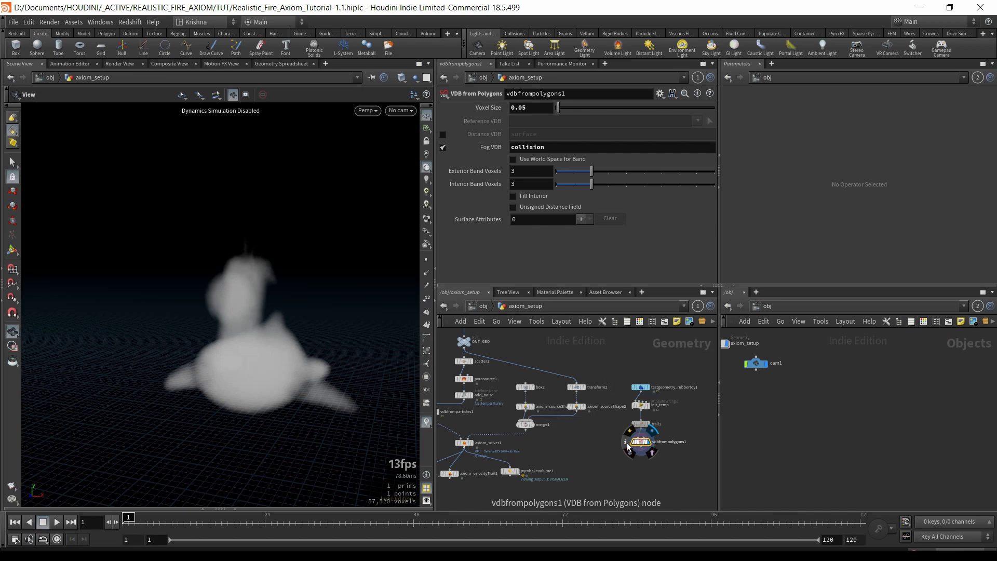
- Add two surface attributes to the VDB conversion and set the first to point.v with vector type Displacement/Velocity/Acceleration
{"action": "left_click", "coordinate": [625, 442]}
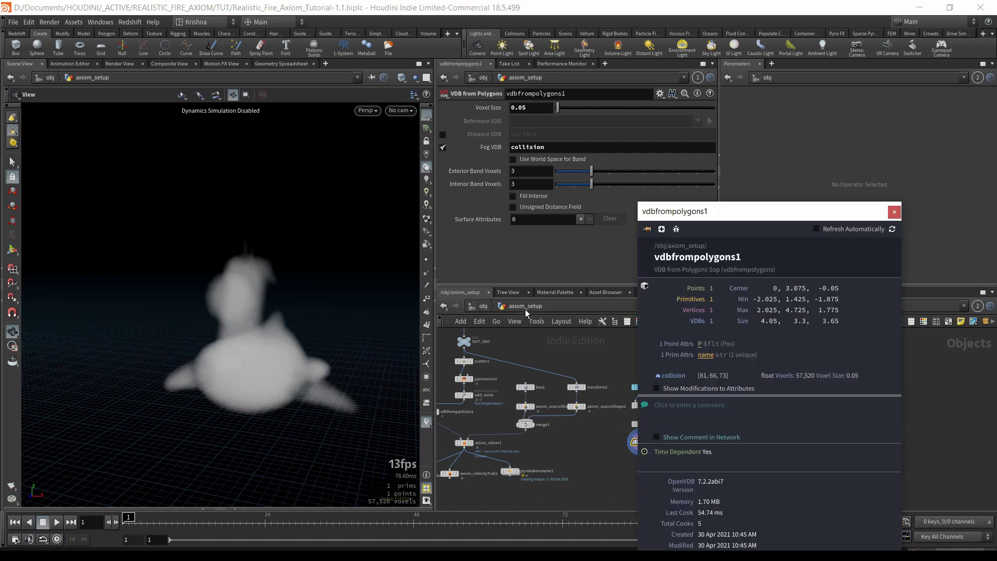
{"action": "left_click", "coordinate": [579, 219]}
{"action": "left_click", "coordinate": [580, 219]}
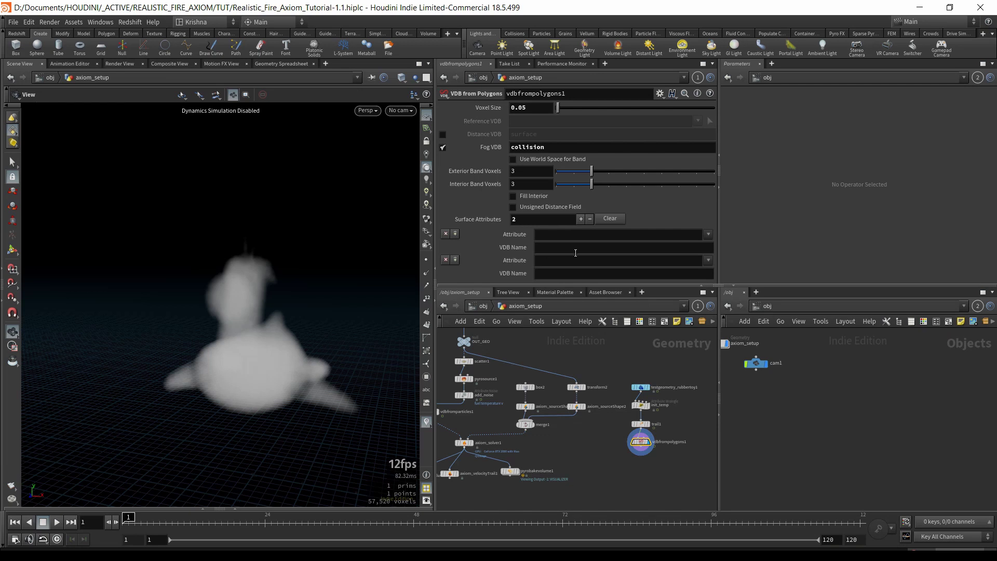
{"action": "left_click", "coordinate": [707, 235]}
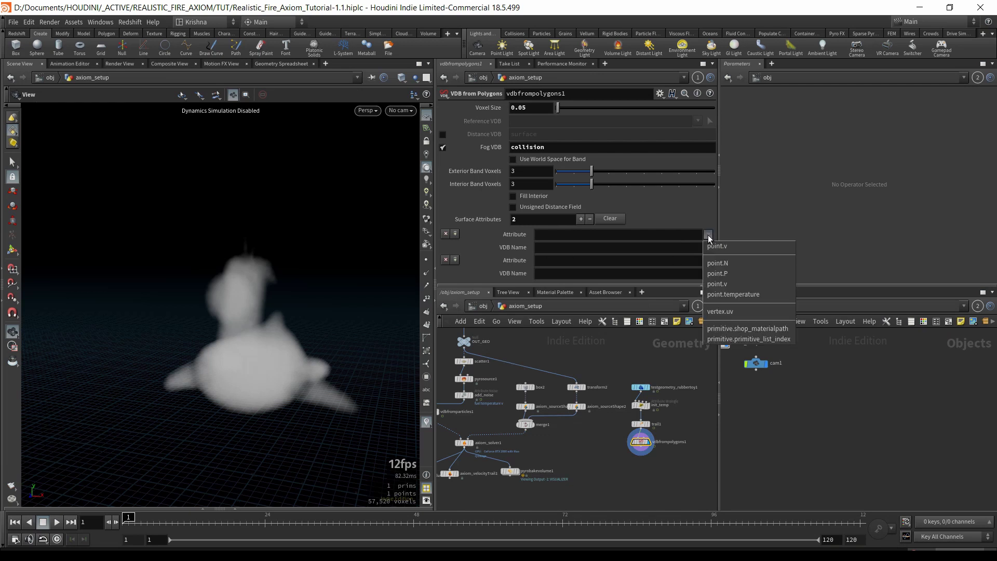
{"action": "left_click", "coordinate": [726, 283]}
{"action": "scroll", "coordinate": [500, 246], "scroll_direction": "down", "scroll_amount": 1}
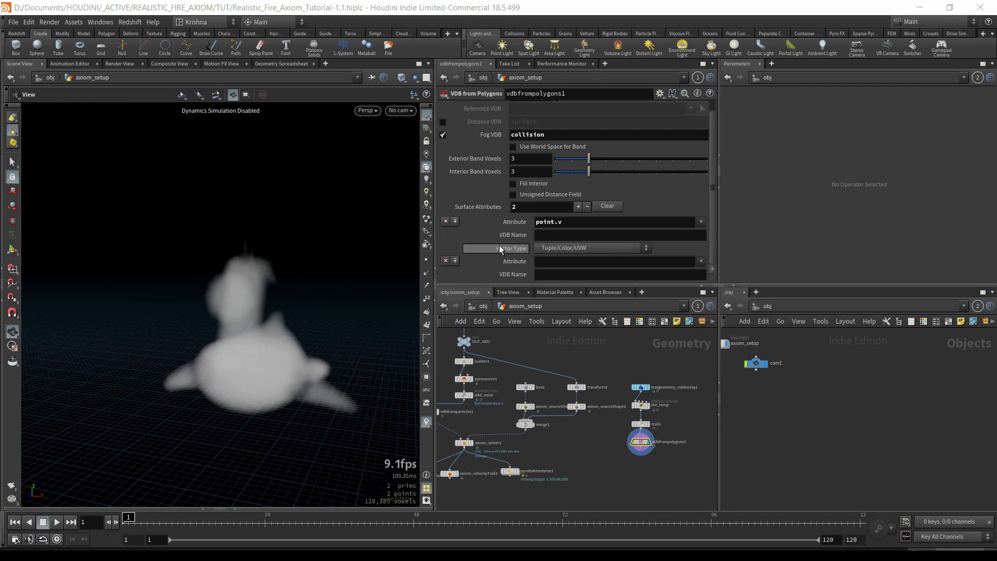
{"action": "left_click", "coordinate": [584, 245]}
{"action": "left_click", "coordinate": [581, 289]}
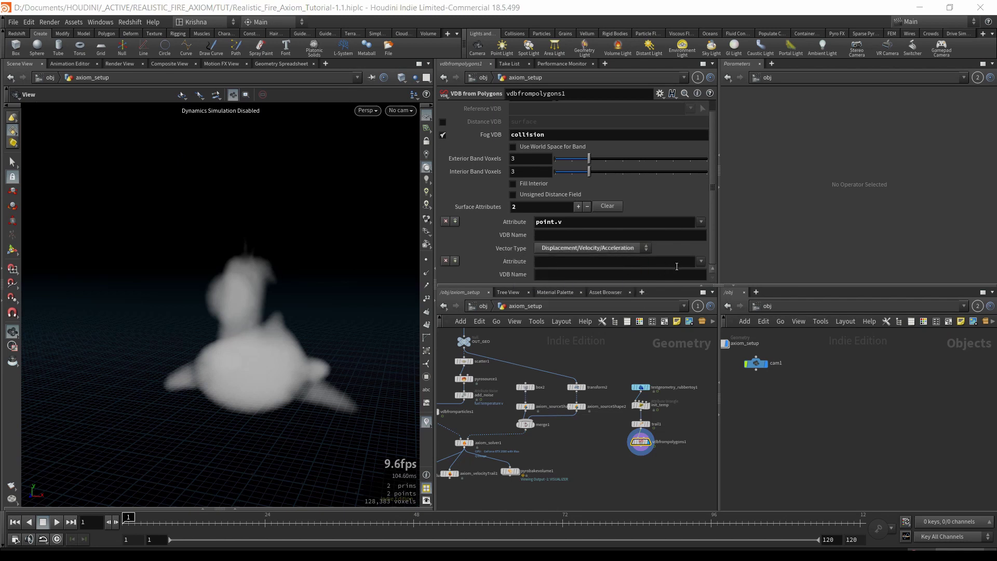
- Set the second surface attribute to point.temperature and name the point.v attribute's VDB collisionVelocity
{"action": "left_click", "coordinate": [701, 262]}
{"action": "left_click", "coordinate": [712, 322]}
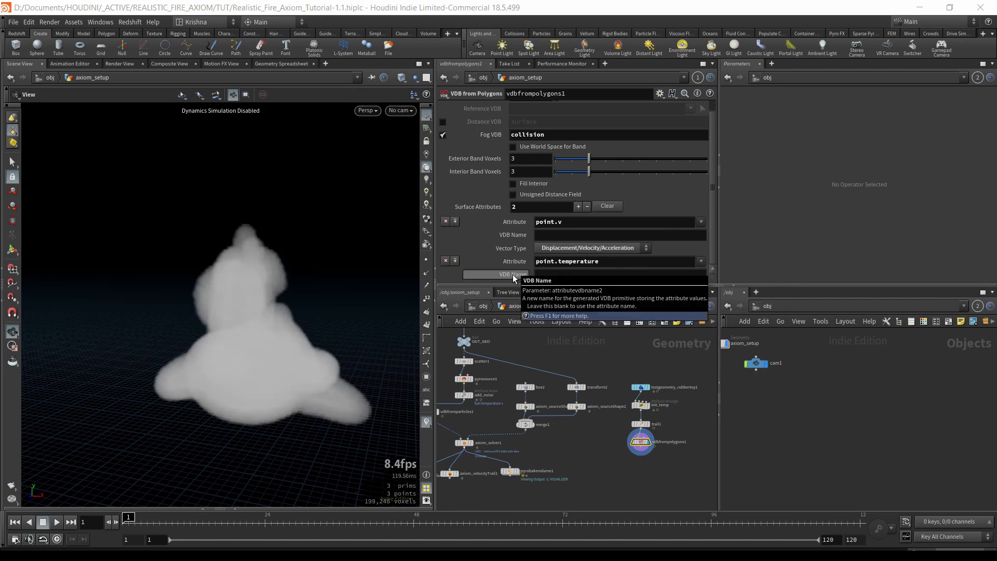
{"action": "left_click", "coordinate": [568, 235]}
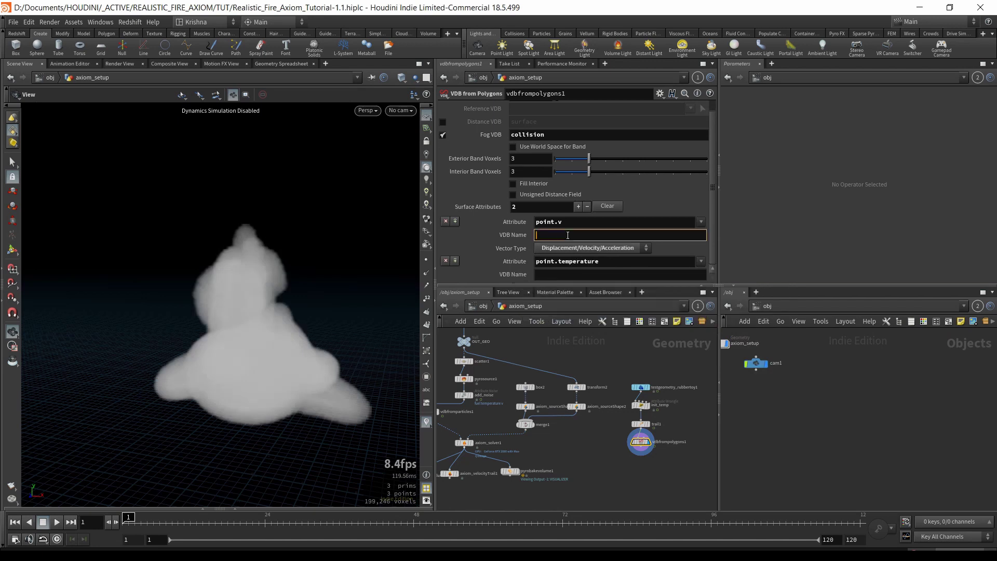
{"action": "type", "text": "collisionVelocity"}
{"action": "key", "text": "Return"}
{"action": "left_click", "coordinate": [567, 235]}
{"action": "type", "text": "n"}
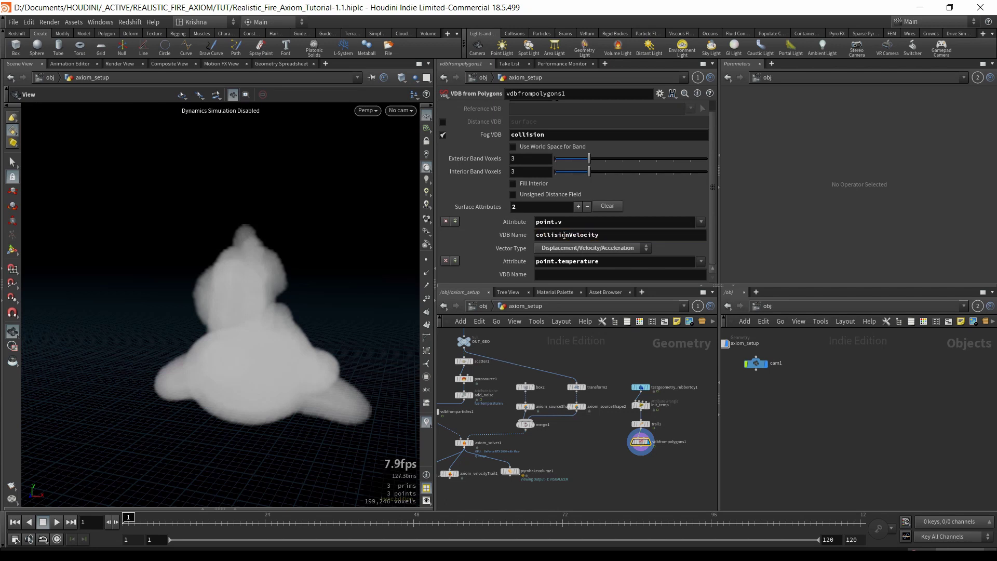
{"action": "key", "text": "Return"}
- Check the collision temperature and velocity entries in the Axiom solver's Sourcing settings
{"action": "middle_click_drag", "start_coordinate": [536, 454], "coordinate": [580, 453]}
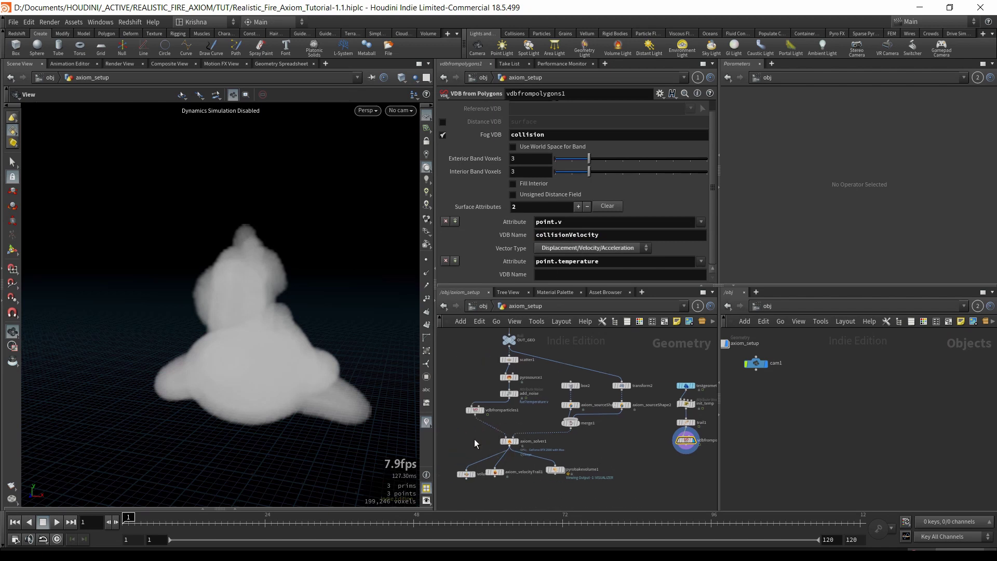
{"action": "left_click", "coordinate": [509, 441]}
{"action": "scroll", "coordinate": [522, 151], "scroll_direction": "up", "scroll_amount": 2}
{"action": "left_click", "coordinate": [482, 123]}
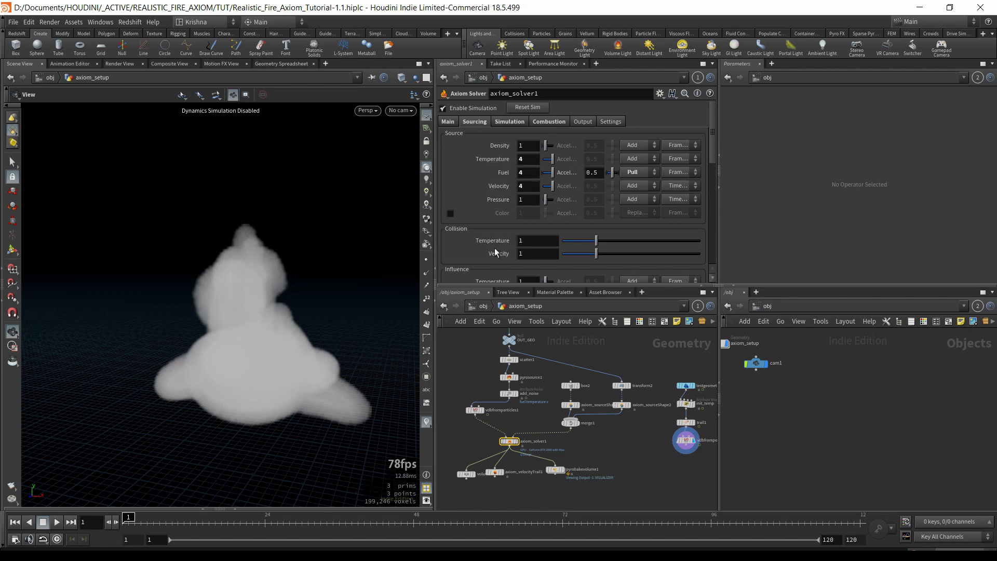
- Name the point.temperature attribute's VDB collisionTemperature in the VDB from Polygons node
{"action": "left_click", "coordinate": [684, 442]}
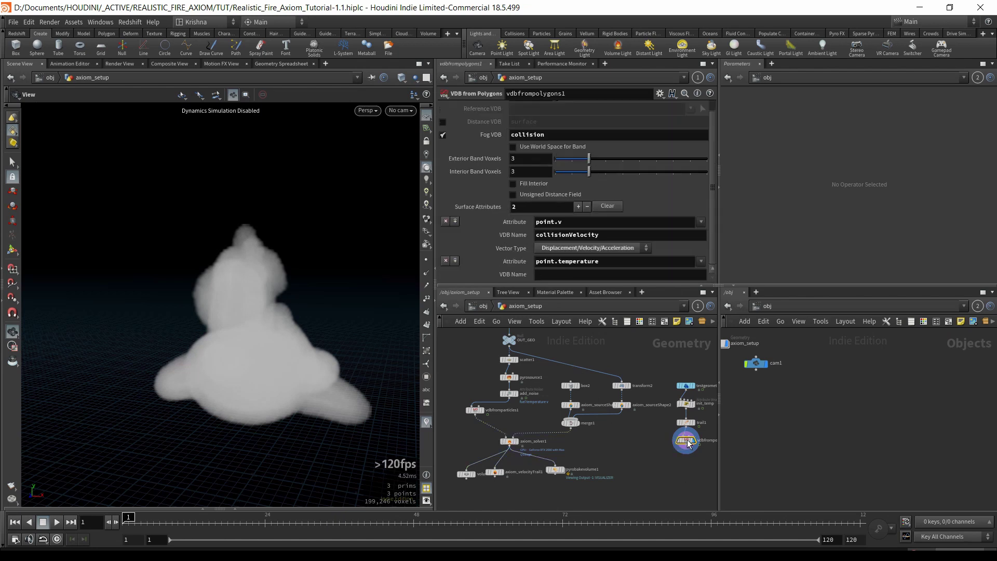
{"action": "left_click", "coordinate": [565, 274]}
{"action": "type", "text": "co"}
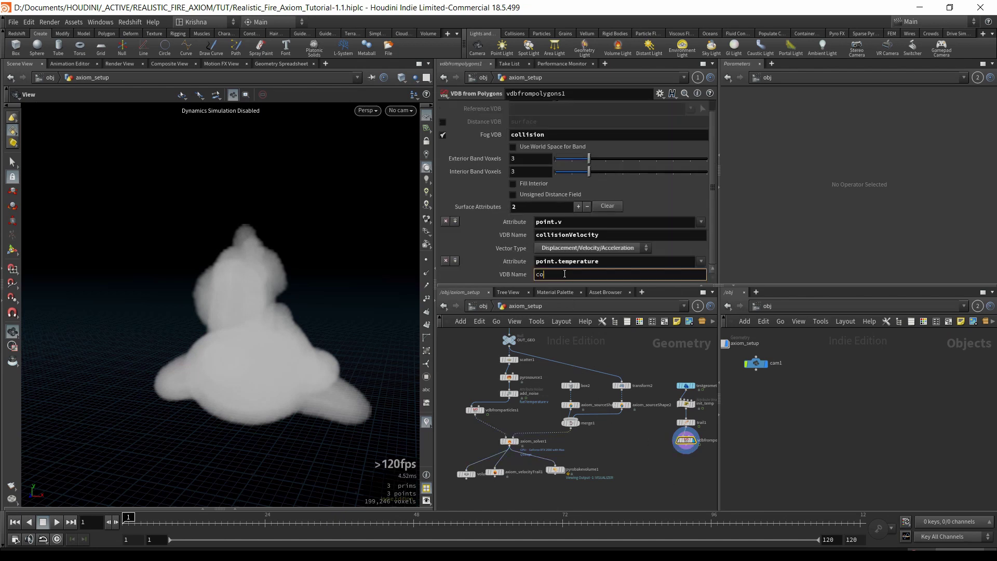
{"action": "type", "text": "llisionTemperature"}
{"action": "key", "text": "Return"}
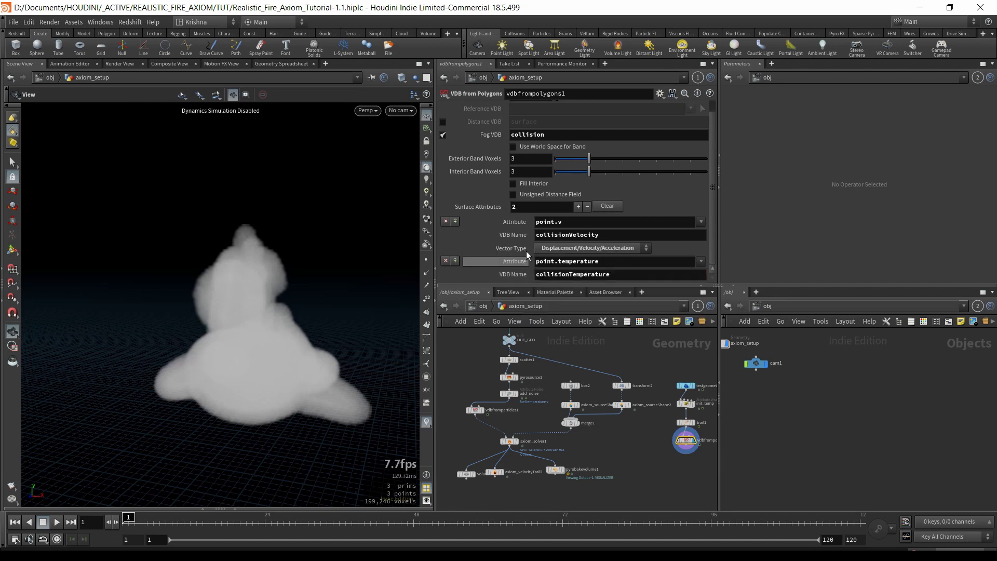
- Compare the collision fog VDB with and without Fill Interior, and leave Fill Interior enabled
{"action": "left_click", "coordinate": [514, 187]}
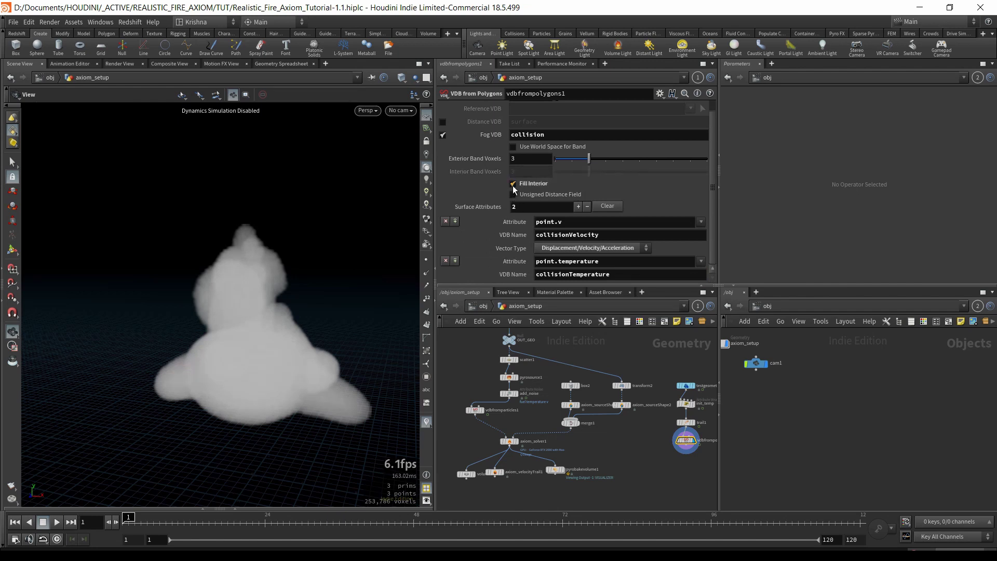
{"action": "left_click", "coordinate": [514, 188]}
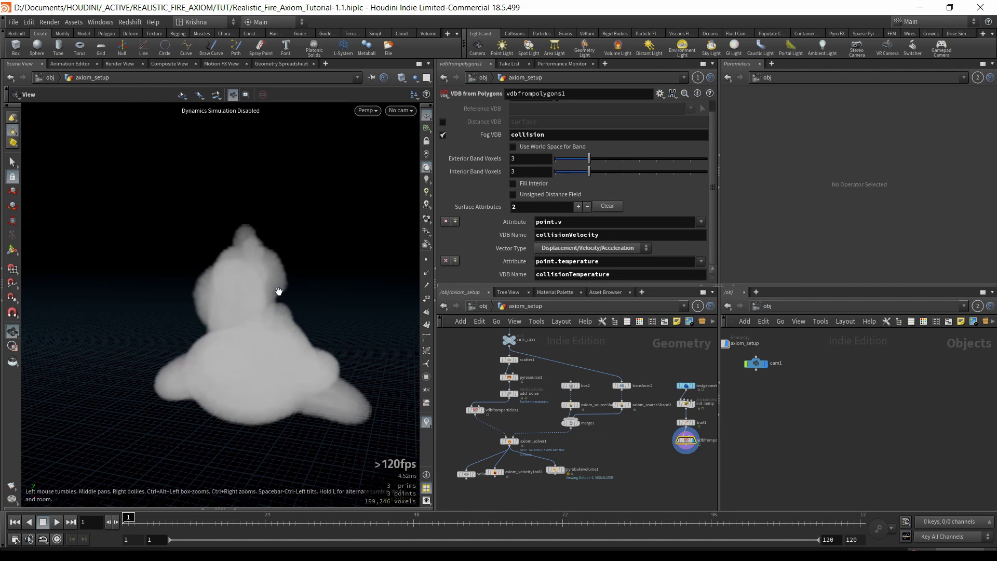
{"action": "left_click", "coordinate": [514, 185]}
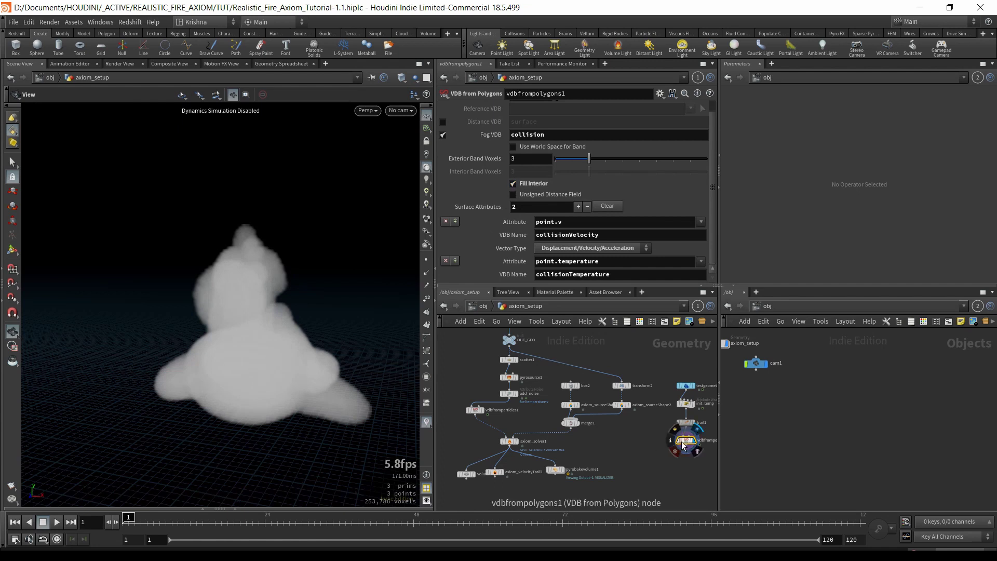
{"action": "left_click", "coordinate": [670, 440]}
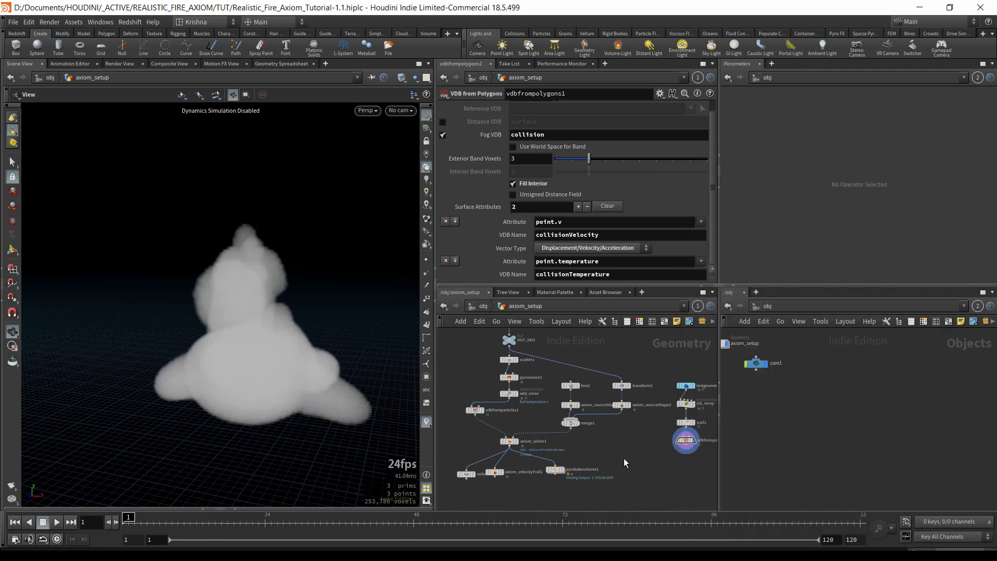
- Move the four-node rubber toy collision chain beside the scatter and pyro source chain, level with vdbfromparticles1
{"action": "left_click_drag", "start_coordinate": [707, 474], "coordinate": [676, 382]}
{"action": "middle_click_drag", "start_coordinate": [615, 455], "coordinate": [644, 453]}
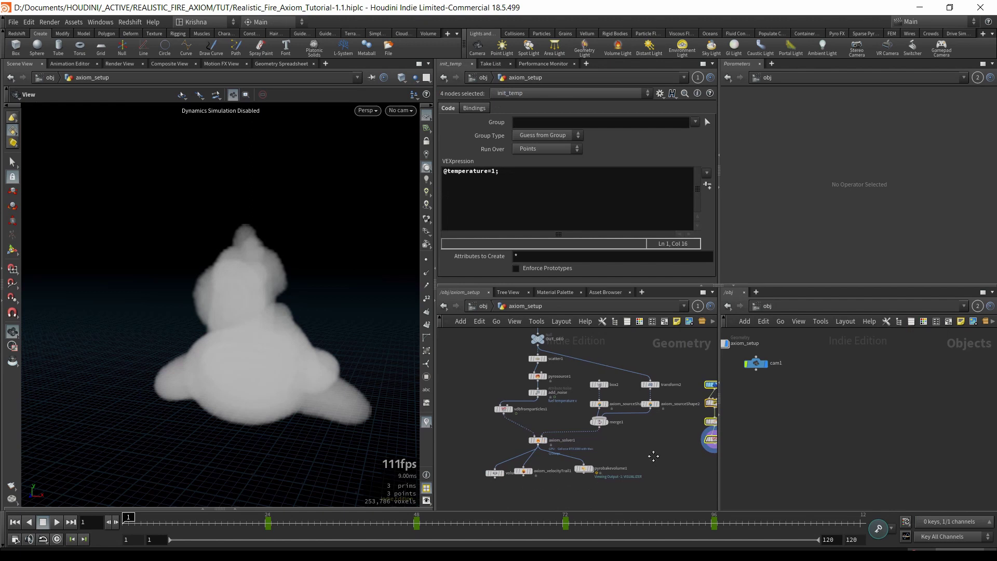
{"action": "middle_click_drag", "start_coordinate": [652, 457], "coordinate": [601, 451]}
{"action": "middle_click_drag", "start_coordinate": [659, 379], "coordinate": [680, 383]}
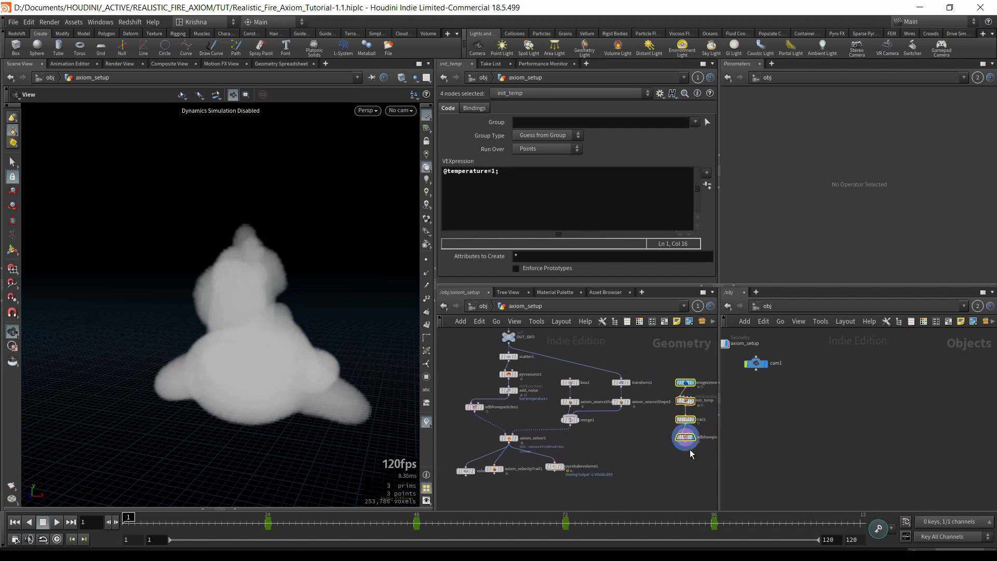
{"action": "left_click_drag", "start_coordinate": [669, 440], "coordinate": [459, 412]}
{"action": "left_click_drag", "start_coordinate": [558, 410], "coordinate": [553, 410]}
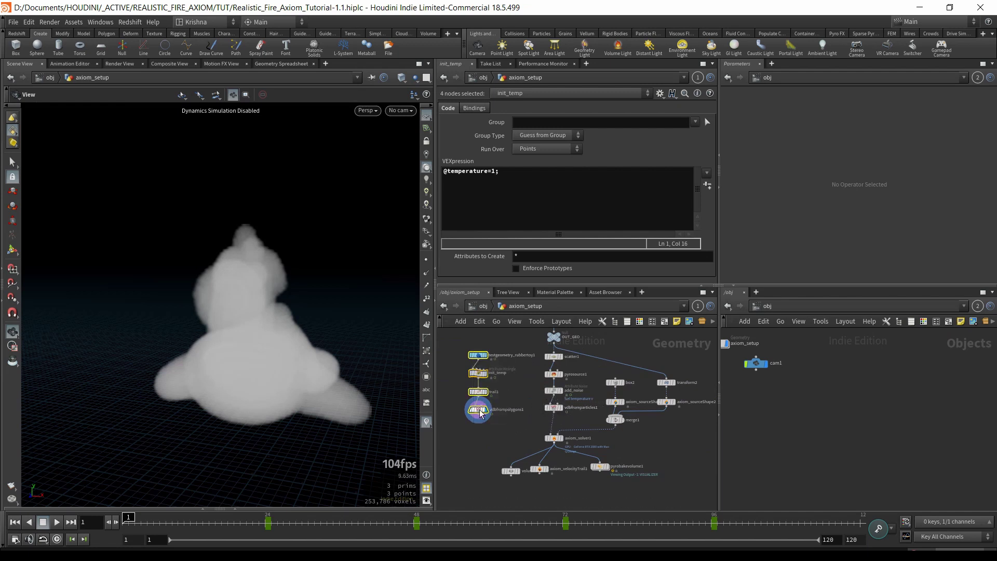
{"action": "mouse_move", "coordinate": [480, 413]}
{"action": "left_click_drag", "start_coordinate": [480, 413], "coordinate": [508, 411]}
- Insert a Merge node between vdbfromparticles1 and axiom_solver1, and connect vdbfrompolygons1 to it as well
{"action": "left_click", "coordinate": [517, 436]}
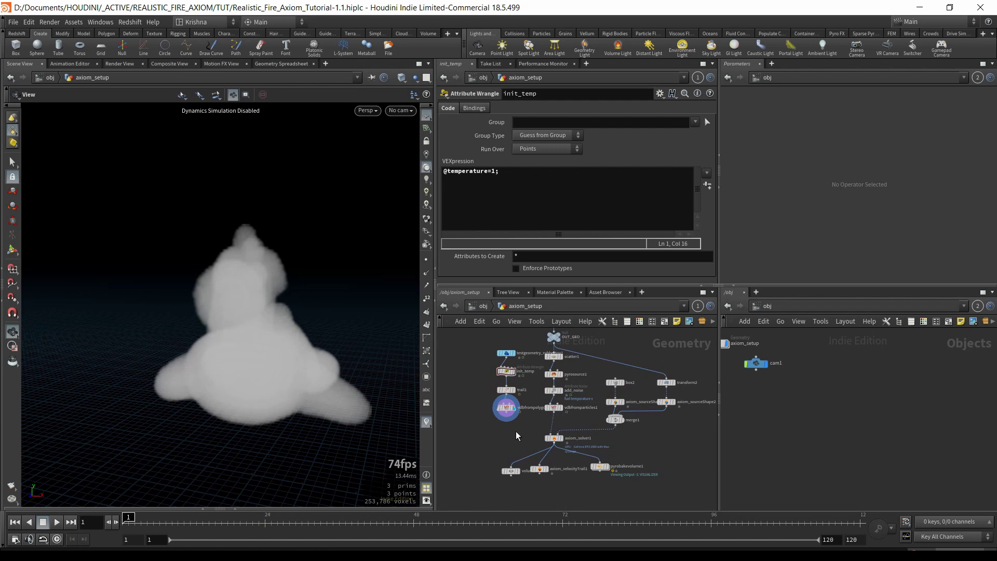
{"action": "key", "text": "Tab"}
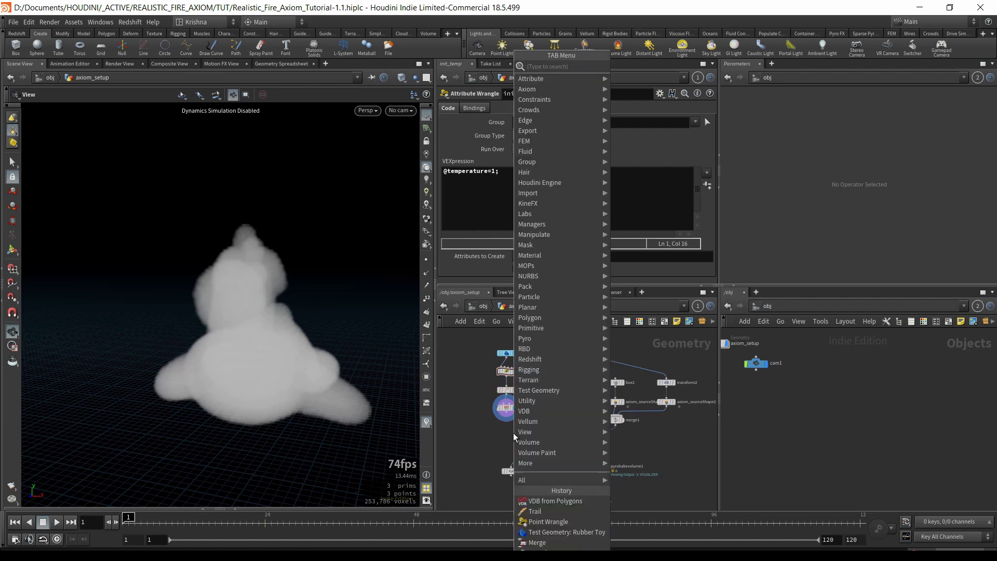
{"action": "type", "text": "merg"}
{"action": "key", "text": "Return"}
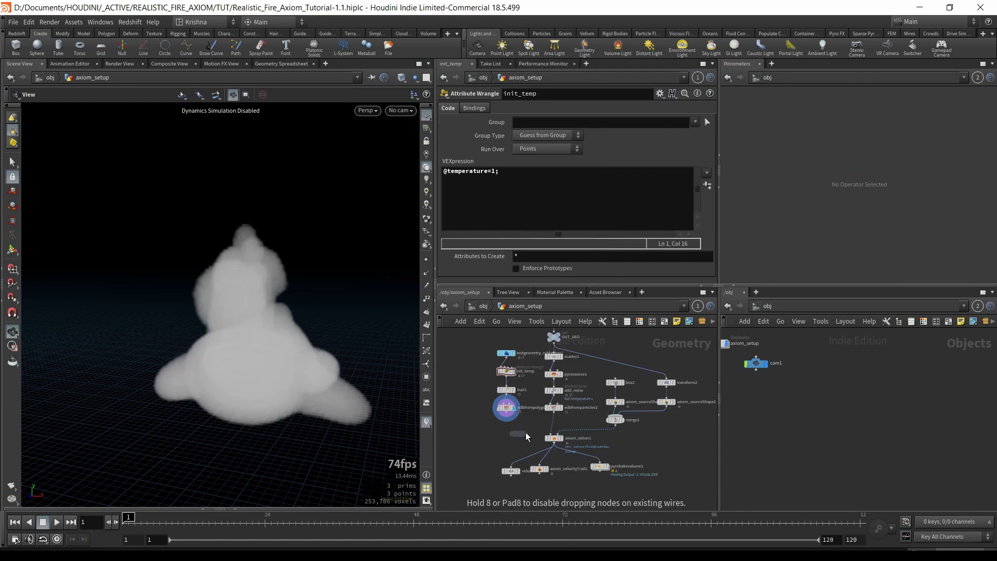
{"action": "left_click", "coordinate": [551, 425]}
{"action": "left_click", "coordinate": [540, 414]}
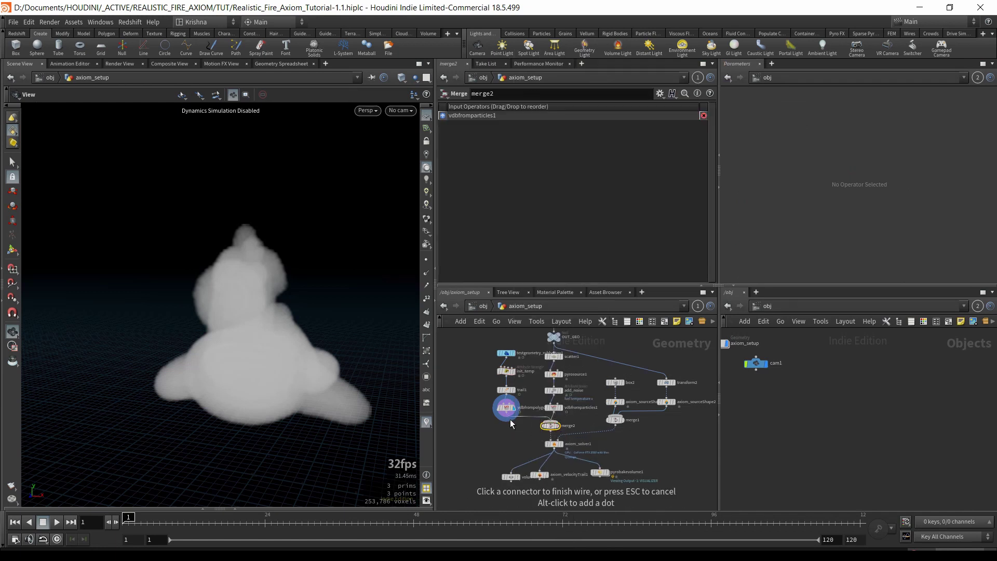
{"action": "left_click", "coordinate": [510, 419]}
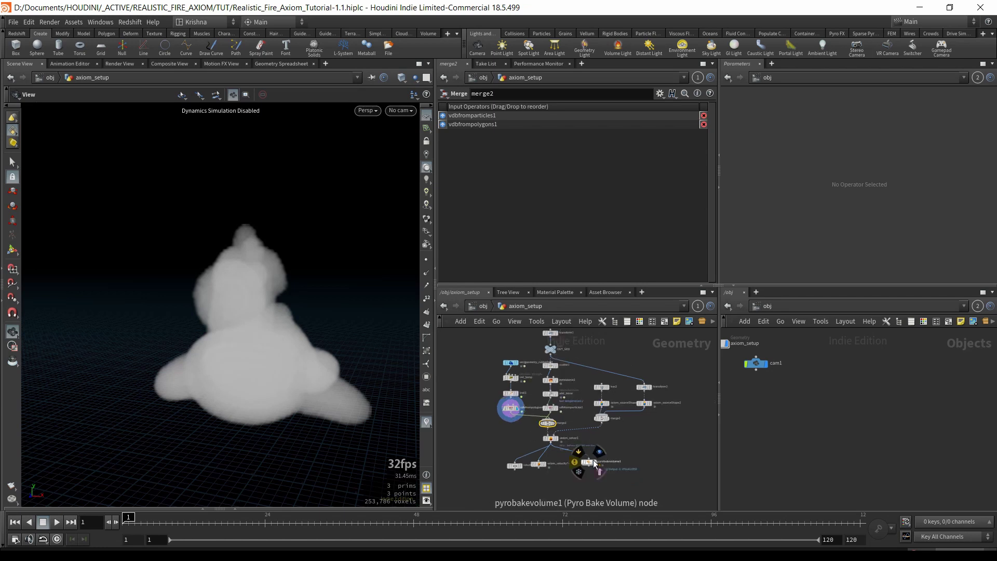
- Display the pyrobakevolume1 node and look through cam1 in the viewport
{"action": "scroll", "coordinate": [638, 470], "scroll_direction": "up", "scroll_amount": 2}
{"action": "left_click", "coordinate": [597, 451]}
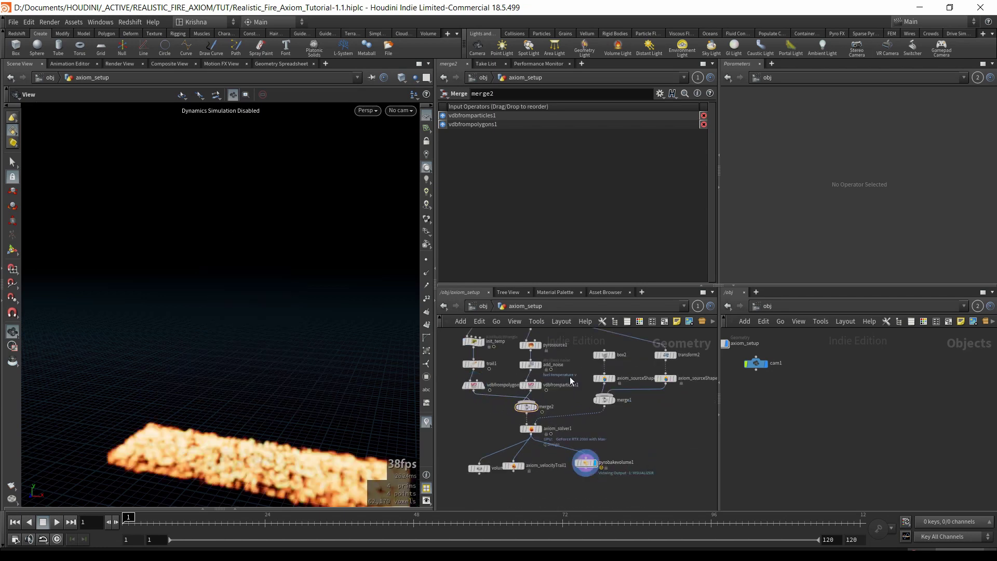
{"action": "left_click", "coordinate": [401, 110]}
{"action": "left_click", "coordinate": [406, 160]}
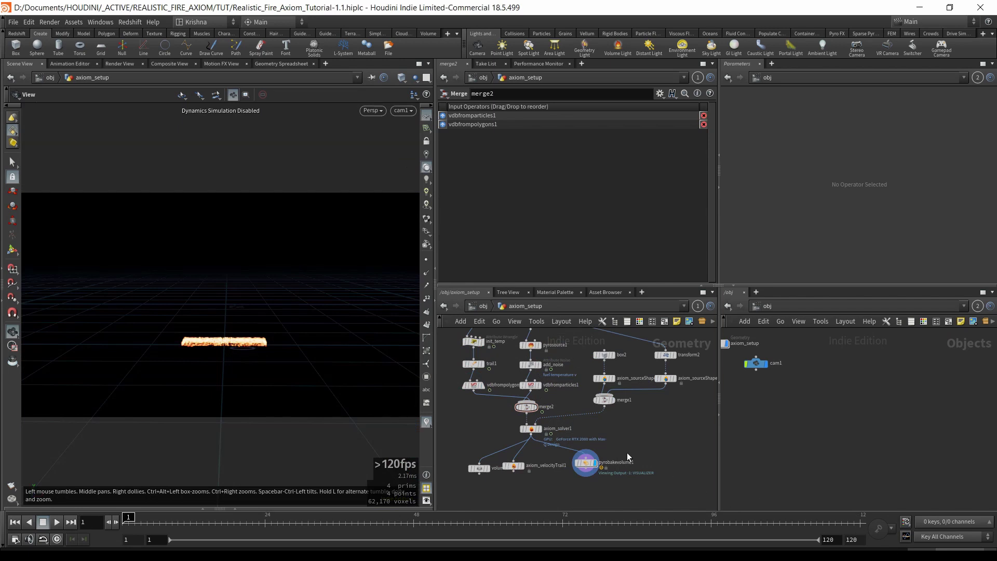
- Turn on the template display of the rubber toy node so it shows together with the fire
{"action": "scroll", "coordinate": [631, 452], "scroll_direction": "down", "scroll_amount": 3}
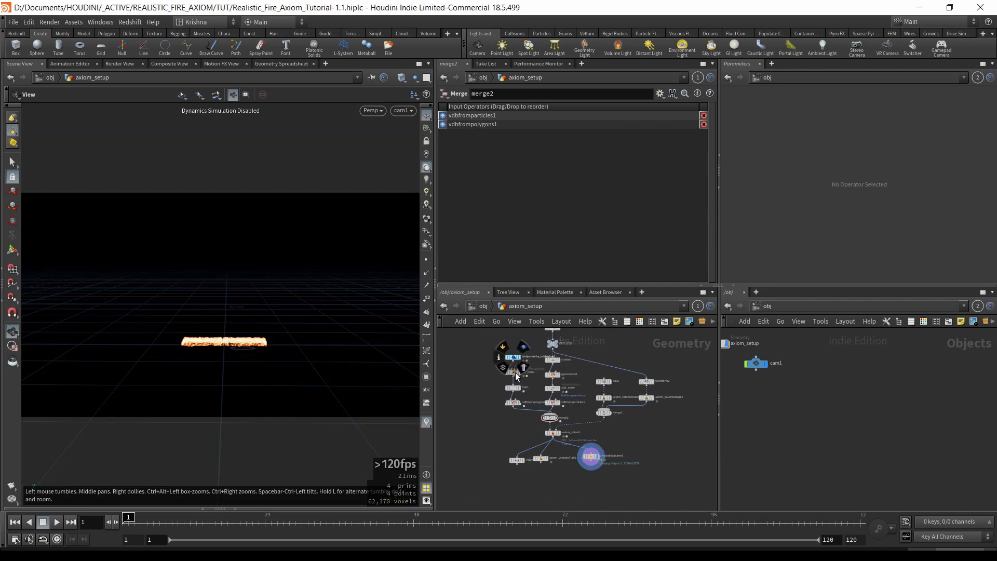
{"action": "scroll", "coordinate": [515, 373], "scroll_direction": "up", "scroll_amount": 2}
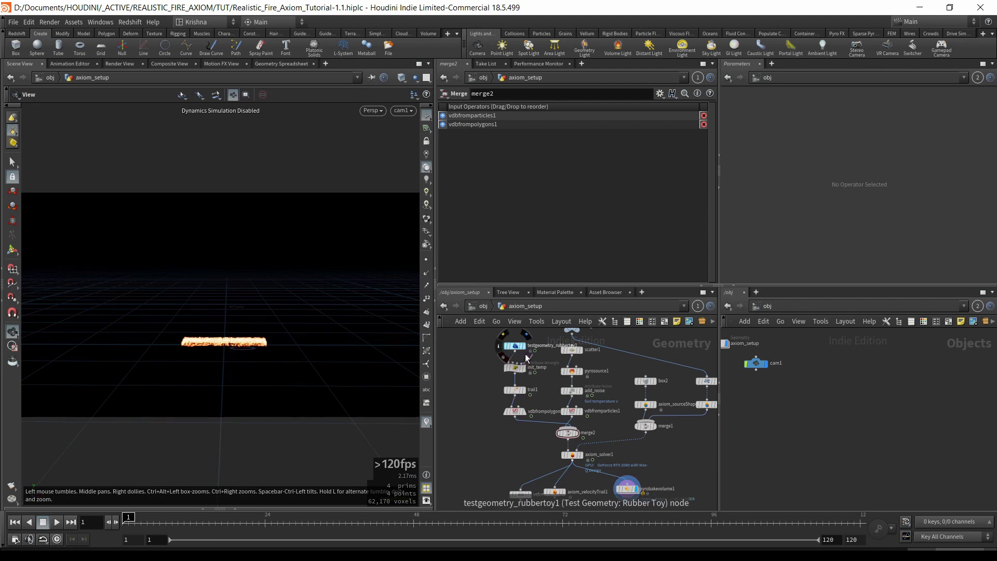
{"action": "left_click", "coordinate": [526, 357]}
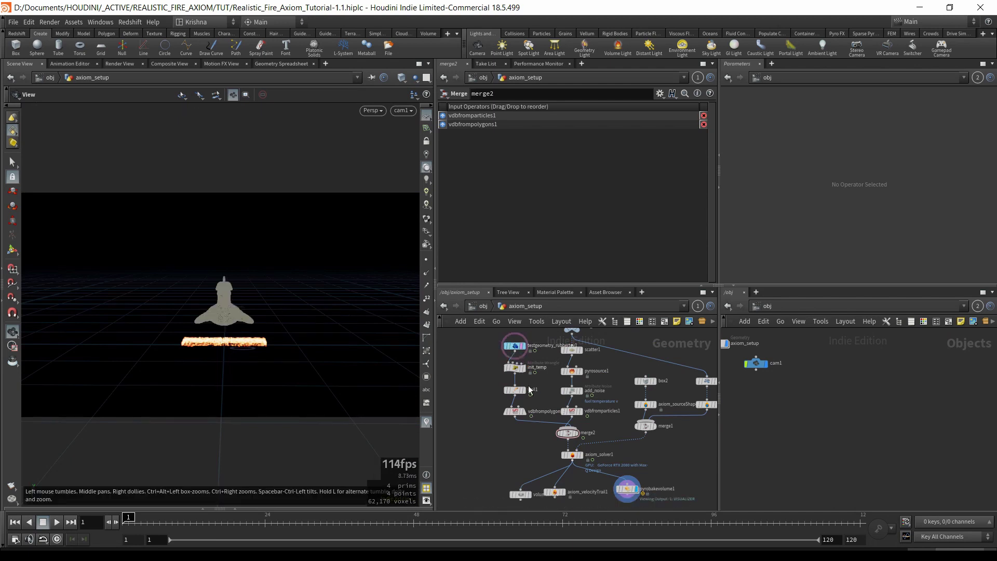
{"action": "scroll", "coordinate": [510, 438], "scroll_direction": "down", "scroll_amount": 2}
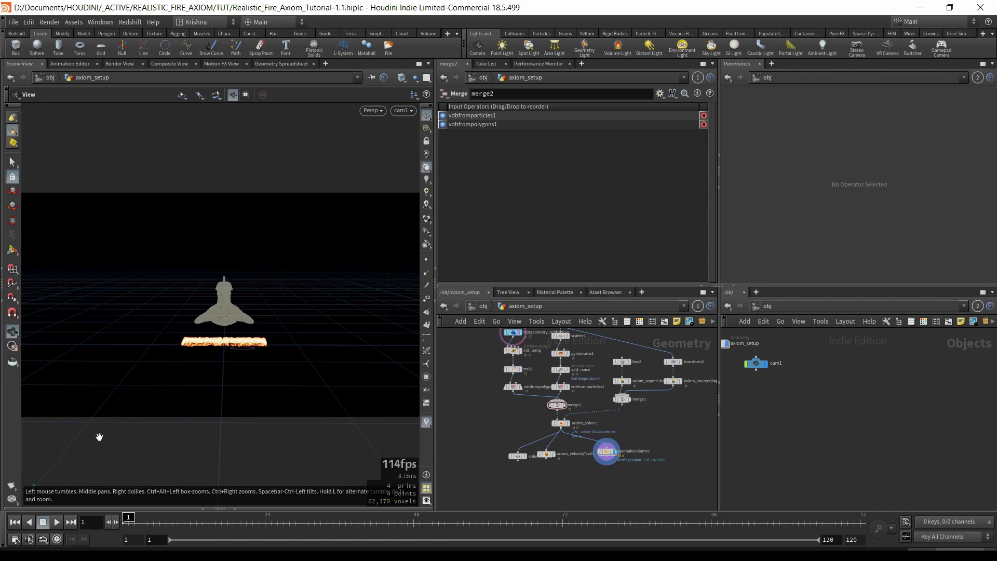
- Render a viewport flipbook of the fire and rubber toy, and play it back in MPlay
{"action": "left_click", "coordinate": [11, 486]}
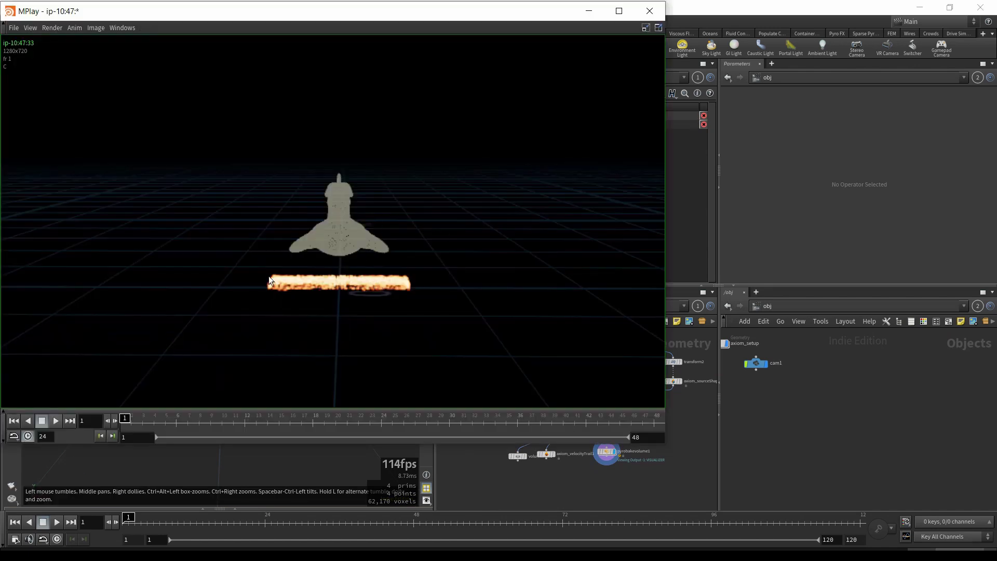
{"action": "left_click", "coordinate": [56, 421]}
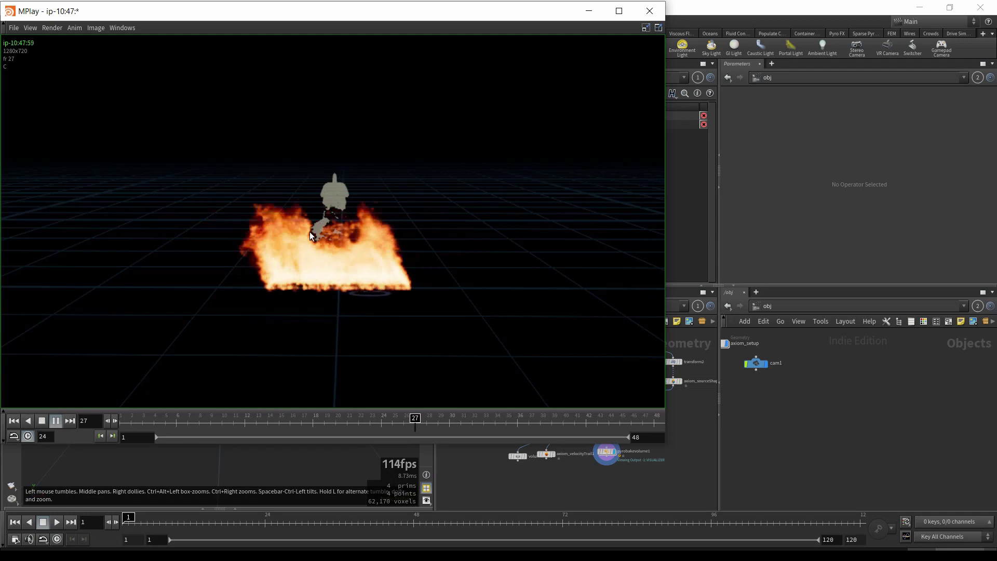
{"action": "left_click_drag", "start_coordinate": [295, 434], "coordinate": [379, 434]}
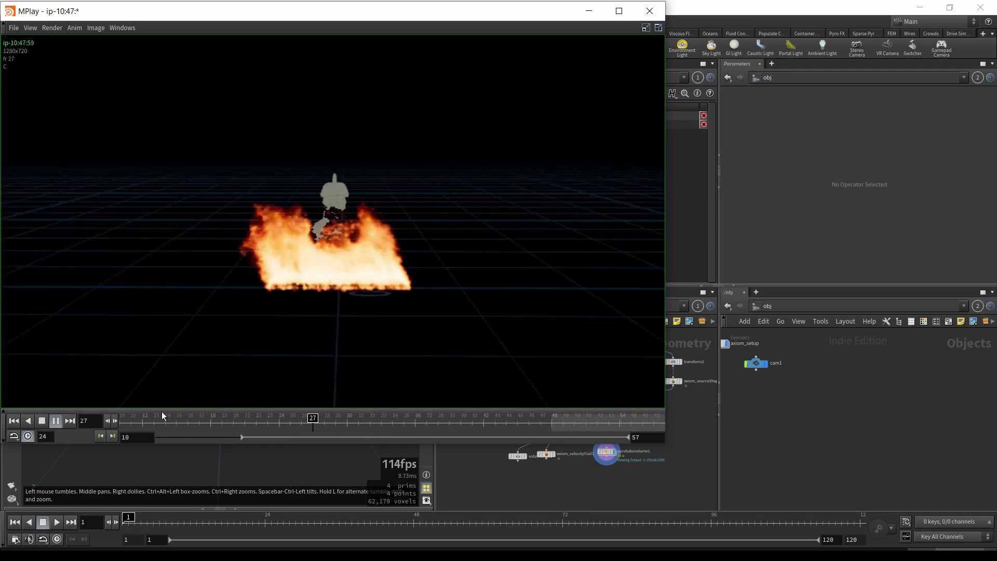
{"action": "left_click", "coordinate": [42, 421]}
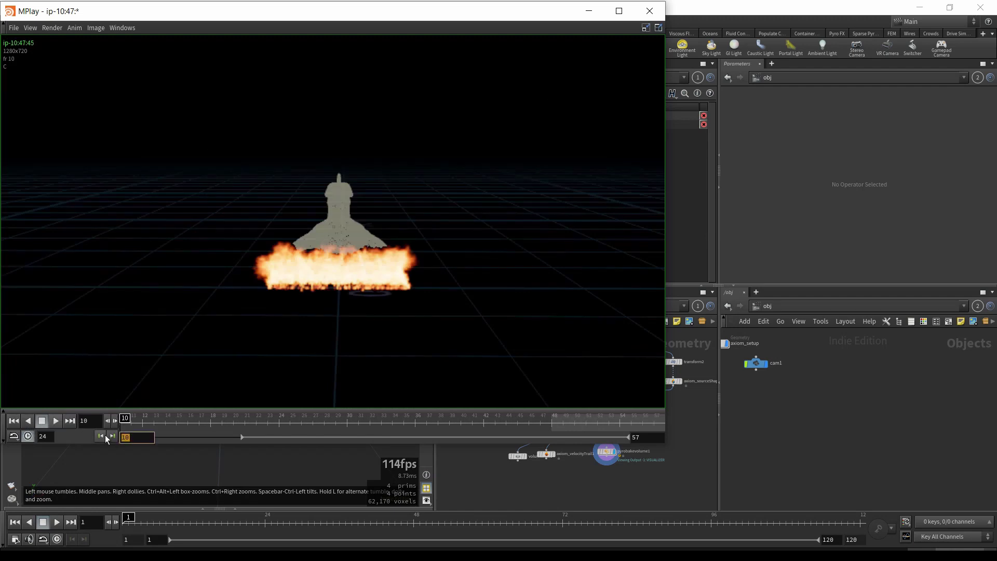
- Set the MPlay playback range to frames 1 to 48
{"action": "double_click", "coordinate": [130, 437]}
{"action": "type", "text": "1"}
{"action": "key", "text": "Tab"}
{"action": "type", "text": "48"}
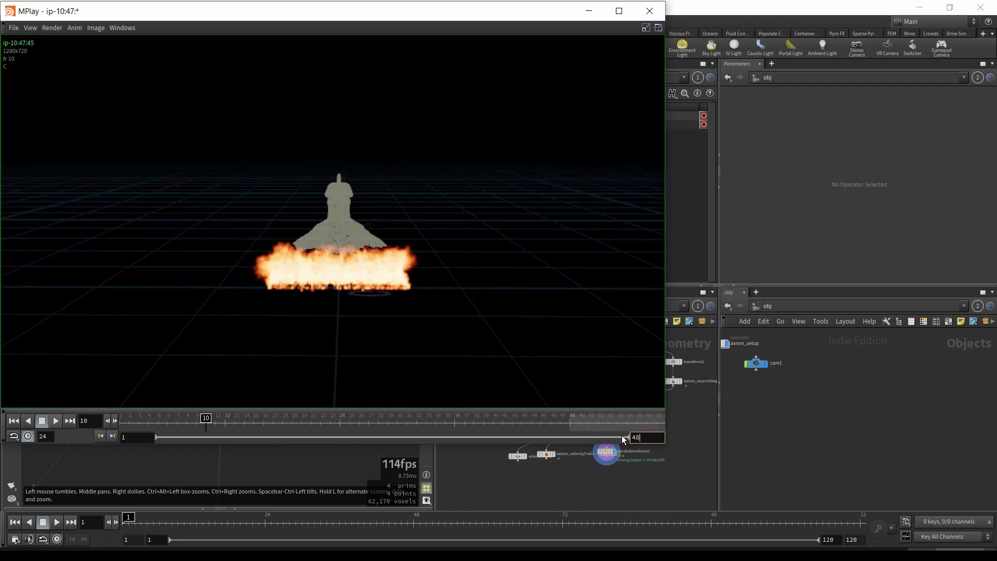
{"action": "key", "text": "Return"}
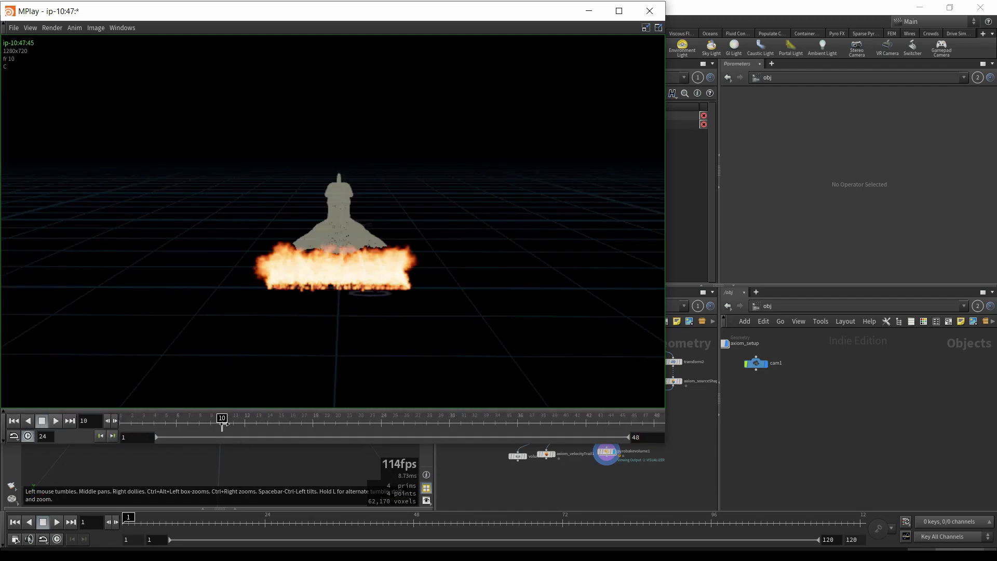
- Scrub through the flipbook to inspect the fire around the moving toy, and return to the Houdini scene
{"action": "left_click_drag", "start_coordinate": [223, 422], "coordinate": [556, 422]}
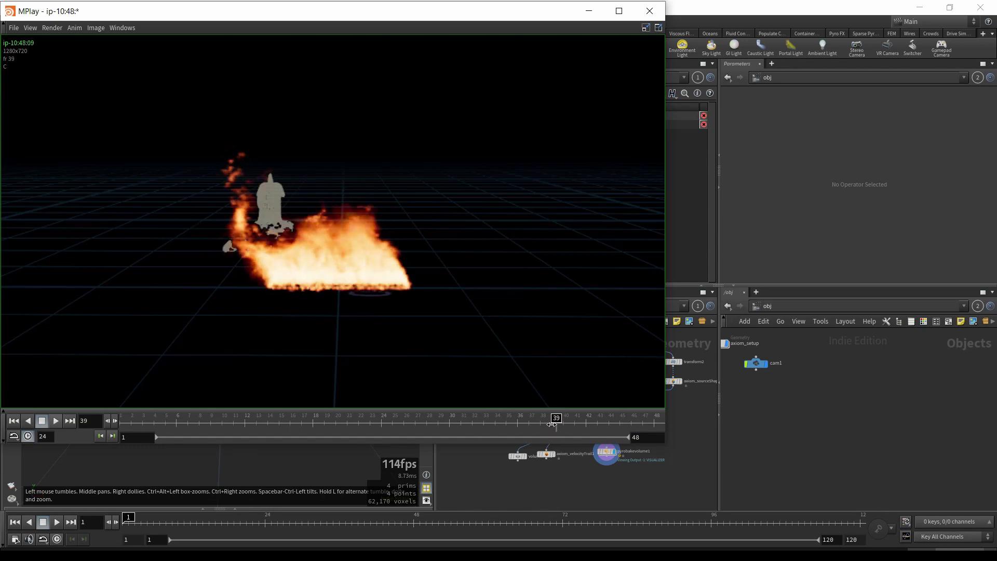
{"action": "mouse_move", "coordinate": [556, 422]}
{"action": "left_mouse_down"}
{"action": "mouse_move", "coordinate": [461, 423]}
{"action": "mouse_move", "coordinate": [599, 421]}
{"action": "mouse_move", "coordinate": [638, 439]}
{"action": "mouse_move", "coordinate": [572, 431]}
{"action": "mouse_move", "coordinate": [634, 431]}
{"action": "mouse_move", "coordinate": [114, 434]}
{"action": "left_mouse_up"}
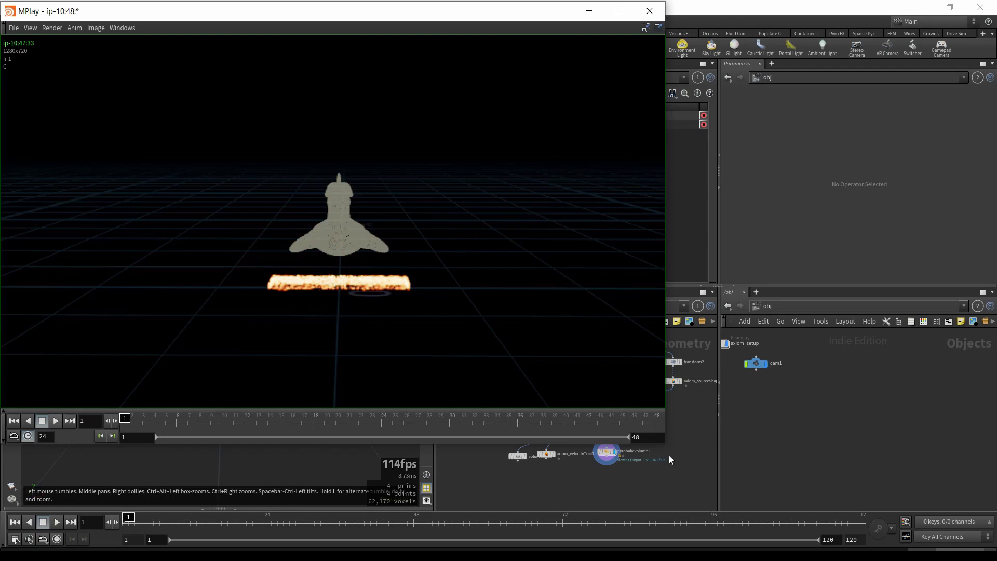
{"action": "left_click", "coordinate": [684, 474]}
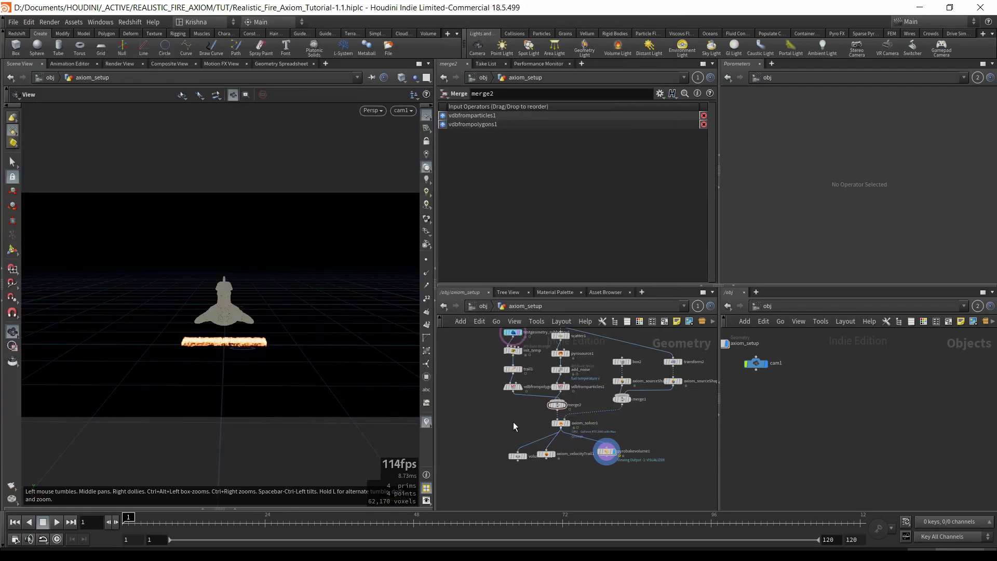
- Set the Axiom solver's Substeps to 4 and its Division Size to 0.02
{"action": "left_click", "coordinate": [560, 423]}
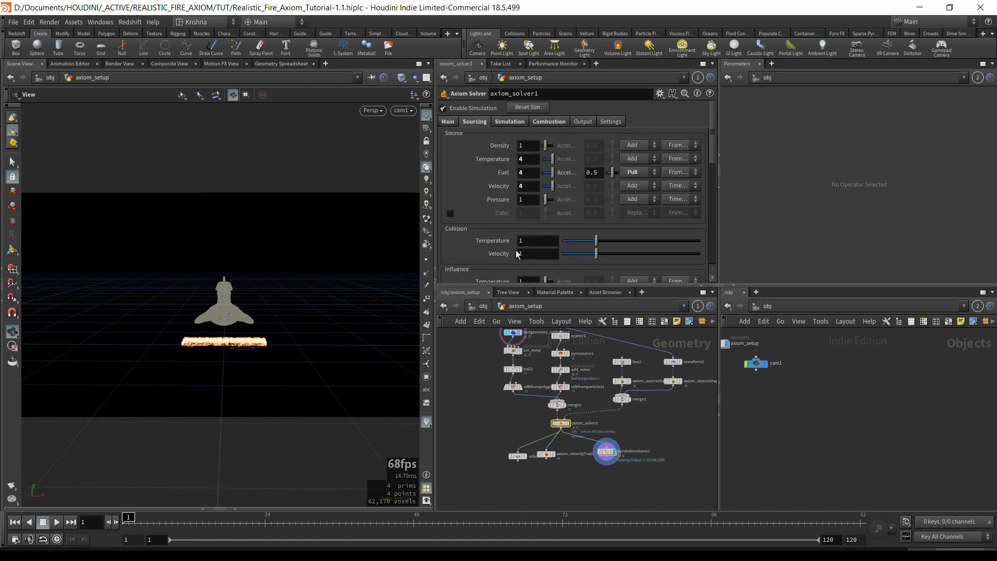
{"action": "left_click", "coordinate": [448, 122]}
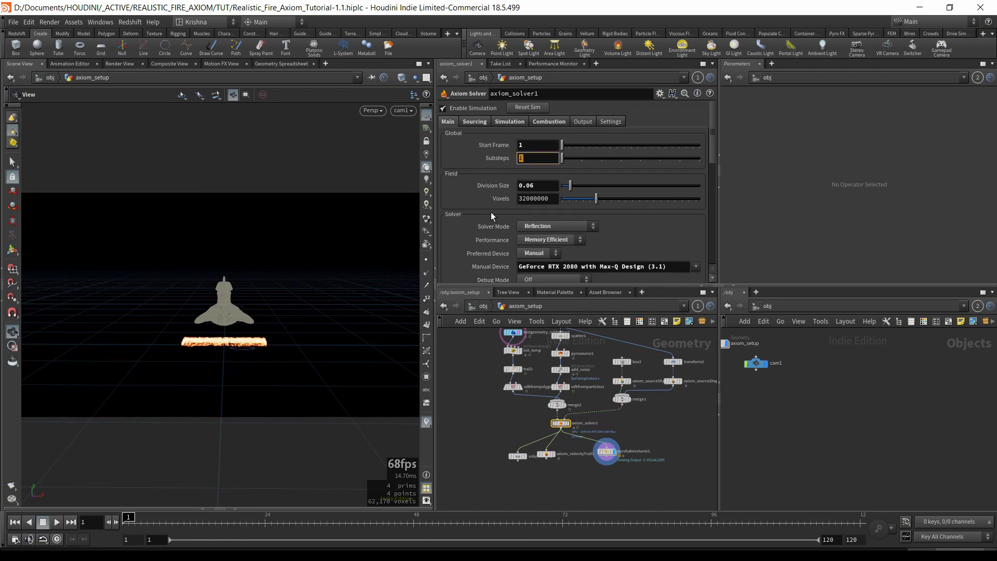
{"action": "type", "text": "4"}
{"action": "key", "text": "Return"}
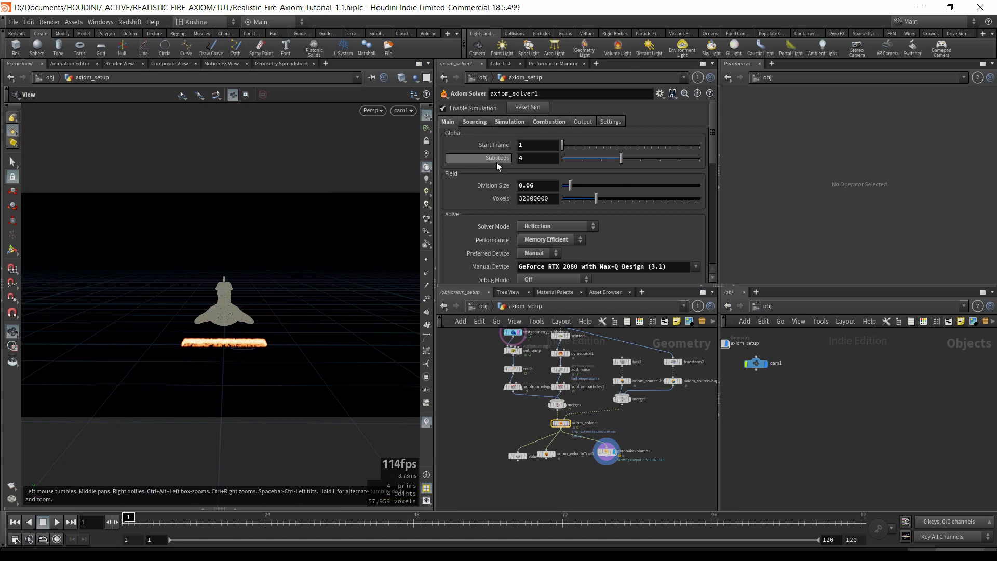
{"action": "left_click", "coordinate": [527, 186]}
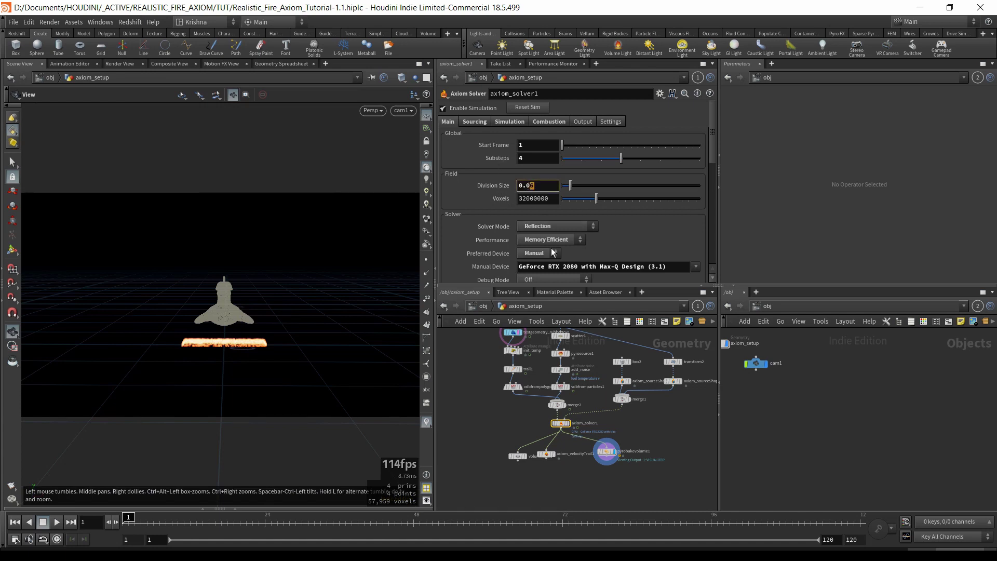
{"action": "key", "text": "Return"}
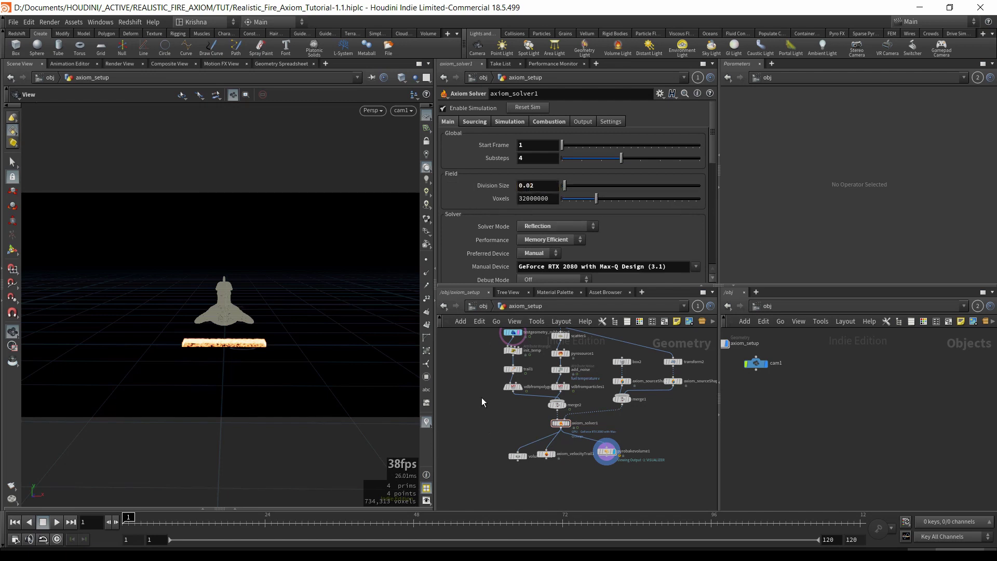
- Add a Box node beside the Axiom network and show it as a template in the viewport
{"action": "scroll", "coordinate": [498, 419], "scroll_direction": "down", "scroll_amount": 1}
{"action": "middle_click_drag", "start_coordinate": [621, 432], "coordinate": [618, 447]}
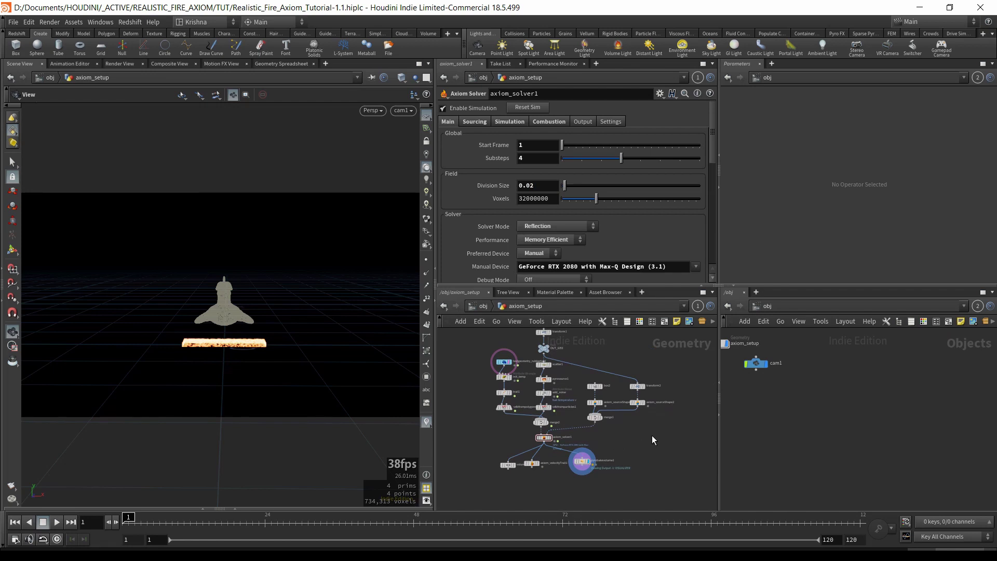
{"action": "key", "text": "Tab"}
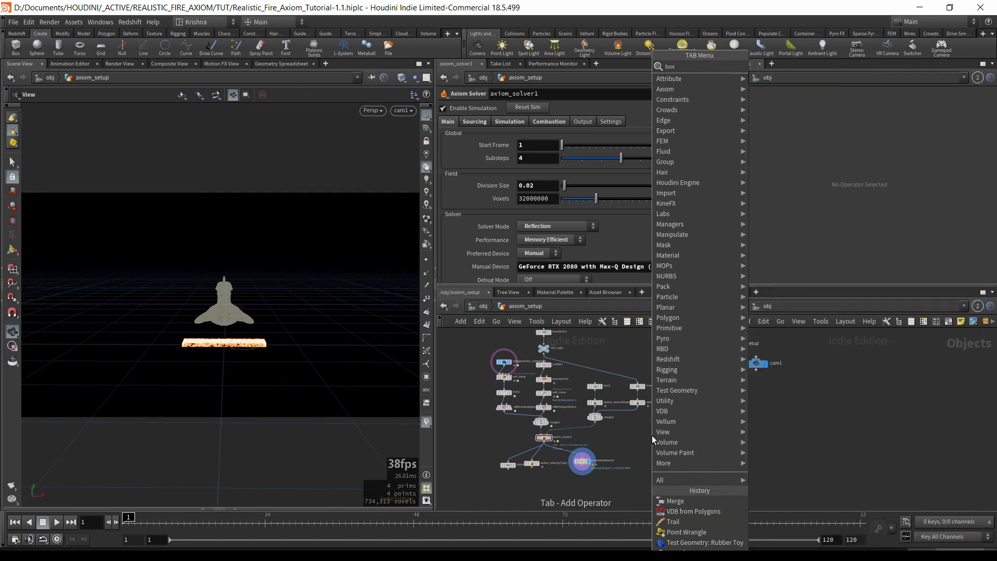
{"action": "left_click", "coordinate": [653, 436]}
{"action": "left_click", "coordinate": [653, 435]}
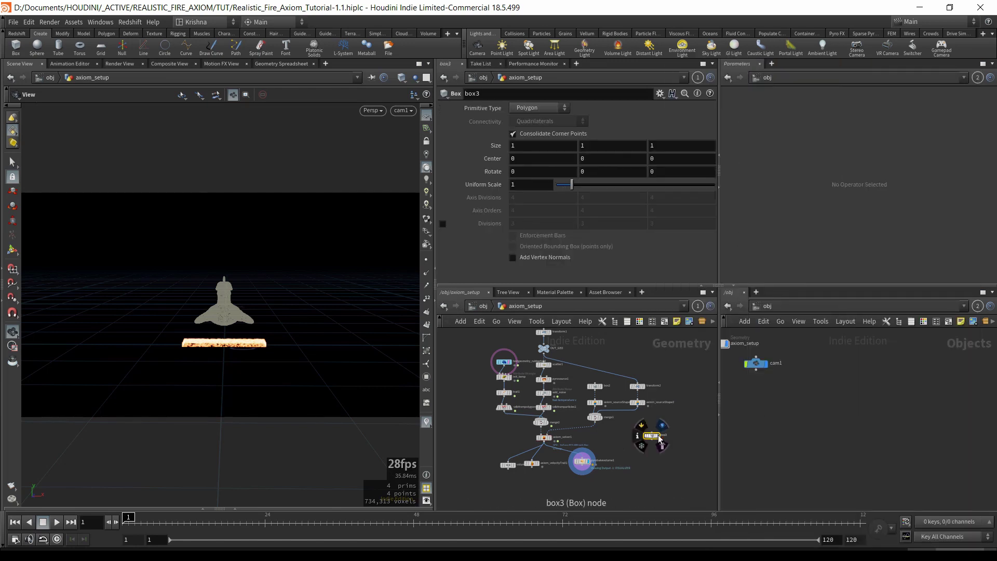
{"action": "left_click", "coordinate": [662, 450]}
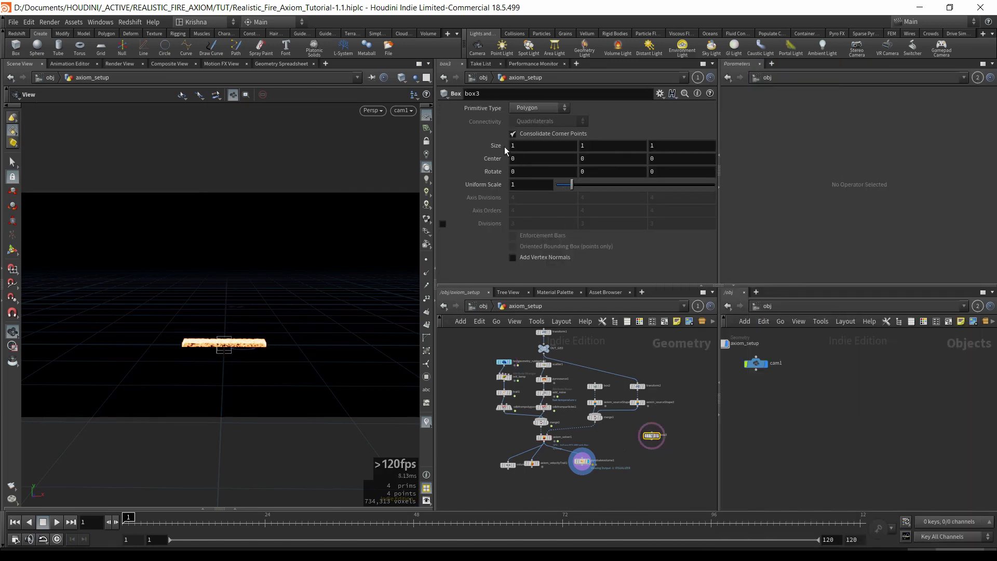
- Size the new box to 34.6 by 14.9 by 7.9 and look through cam1 again
{"action": "middle_click_drag", "start_coordinate": [505, 150], "coordinate": [400, 236]}
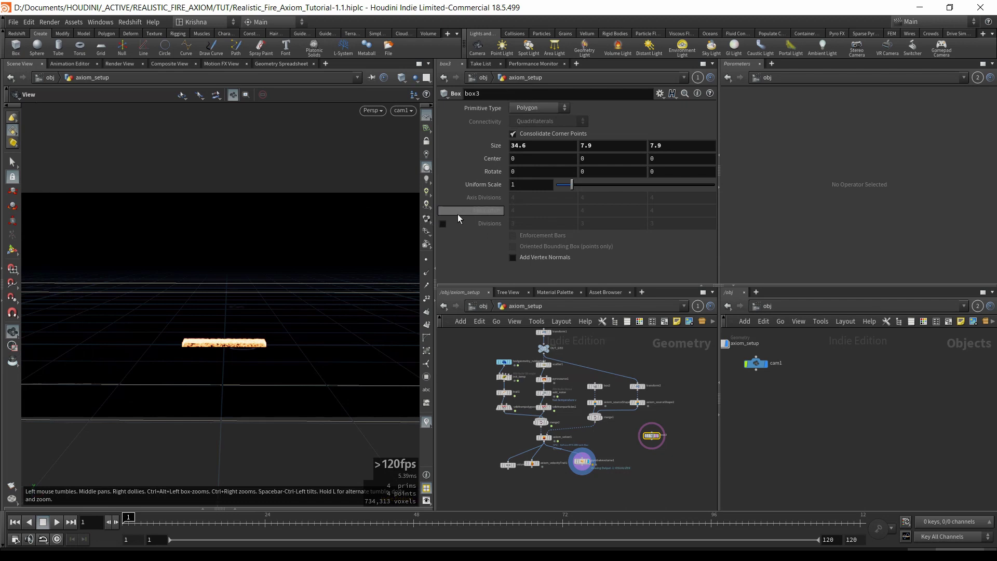
{"action": "middle_click_drag", "start_coordinate": [618, 150], "coordinate": [873, 139]}
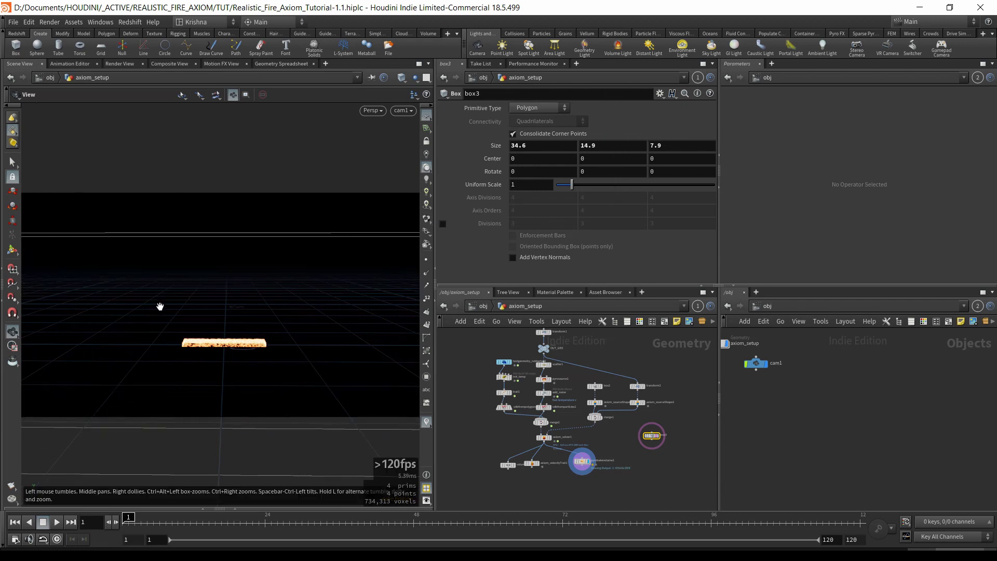
{"action": "left_click_drag", "start_coordinate": [160, 306], "coordinate": [91, 336]}
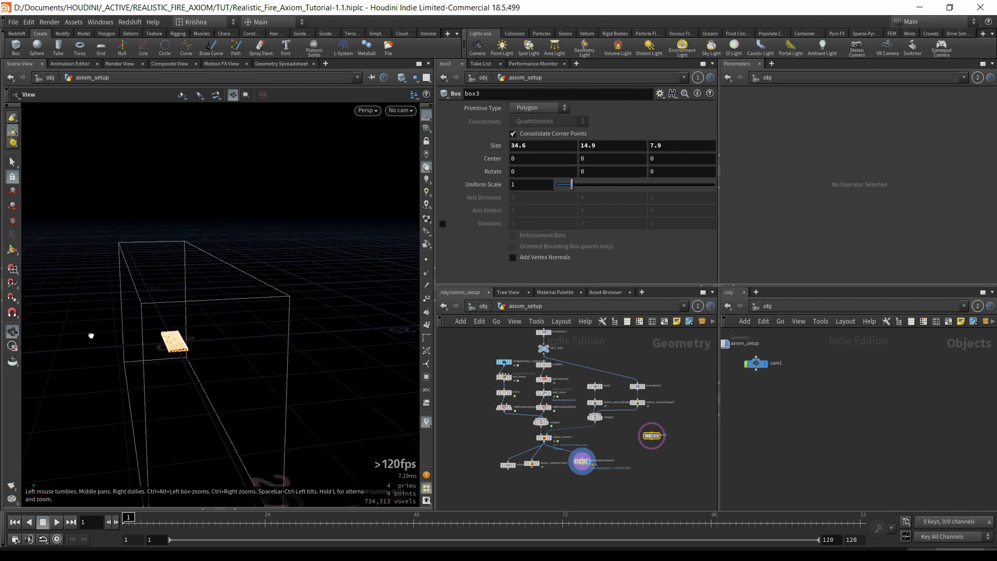
{"action": "left_click", "coordinate": [400, 110]}
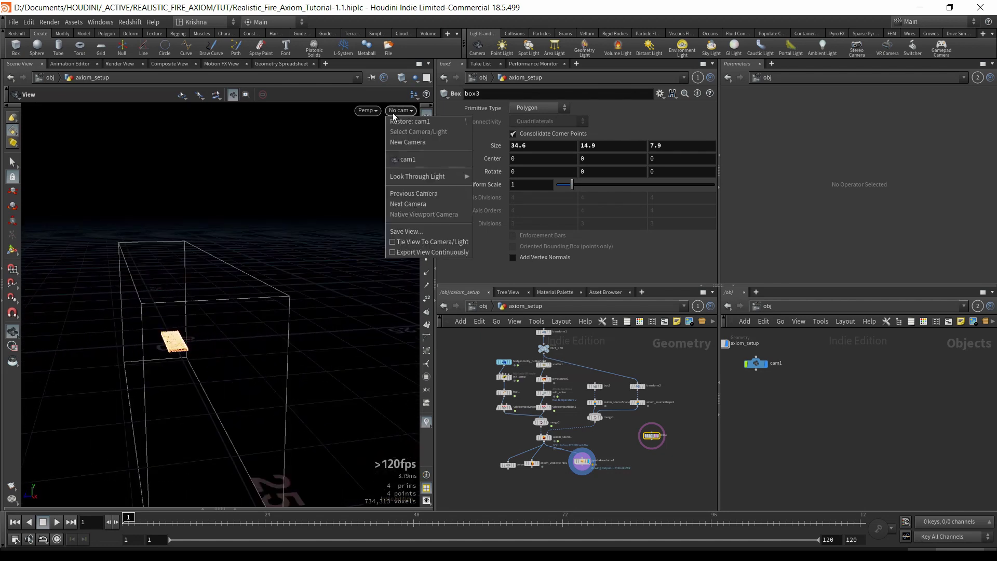
{"action": "left_click", "coordinate": [407, 159]}
- Raise the box's center to 3.5 in Y and set its Z size to 10.9, viewed through cam1
{"action": "middle_click_drag", "start_coordinate": [609, 159], "coordinate": [667, 160]}
{"action": "left_click_drag", "start_coordinate": [220, 301], "coordinate": [358, 317]}
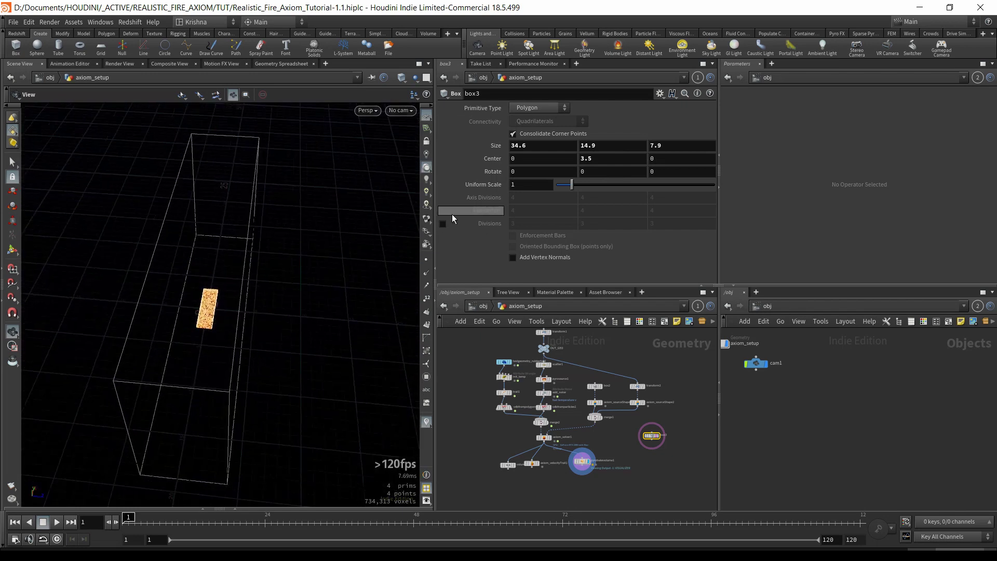
{"action": "middle_click_drag", "start_coordinate": [656, 159], "coordinate": [804, 155]}
{"action": "left_click", "coordinate": [399, 110]}
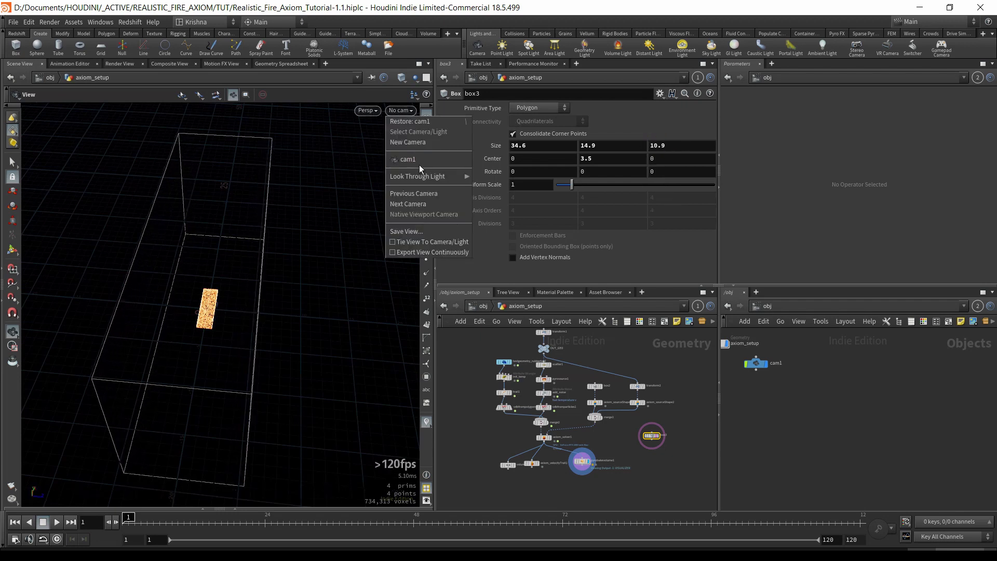
{"action": "left_click", "coordinate": [419, 164]}
- Add an Axiom Source Shape node fed by box3
{"action": "scroll", "coordinate": [656, 457], "scroll_direction": "up", "scroll_amount": 4}
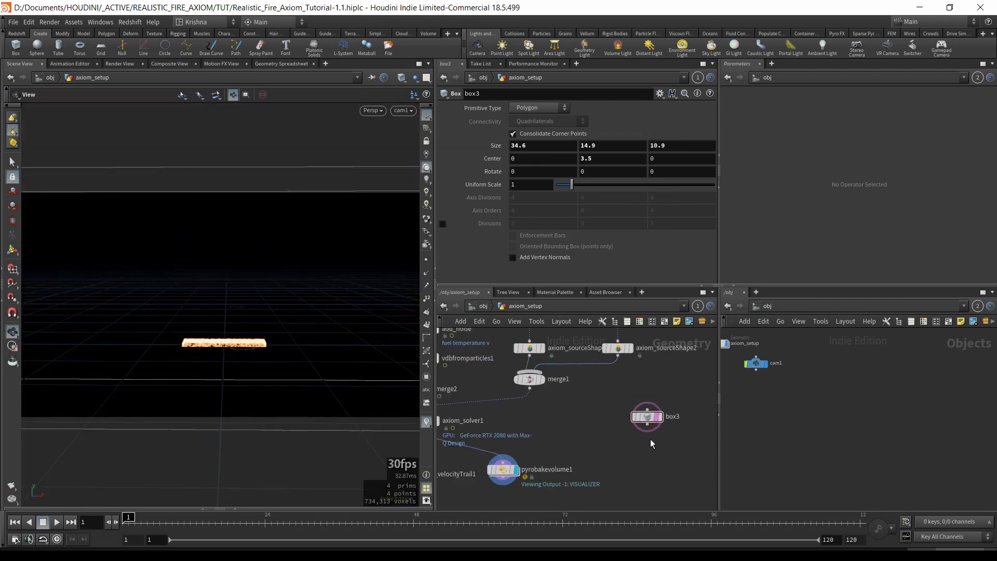
{"action": "key", "text": "Tab"}
{"action": "type", "text": "ax"}
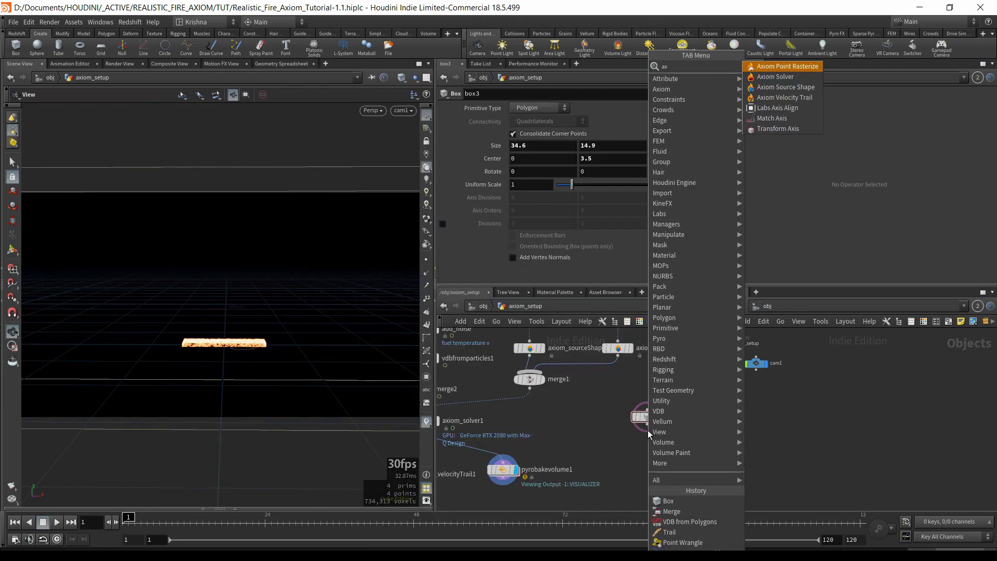
{"action": "type", "text": "oiom source"}
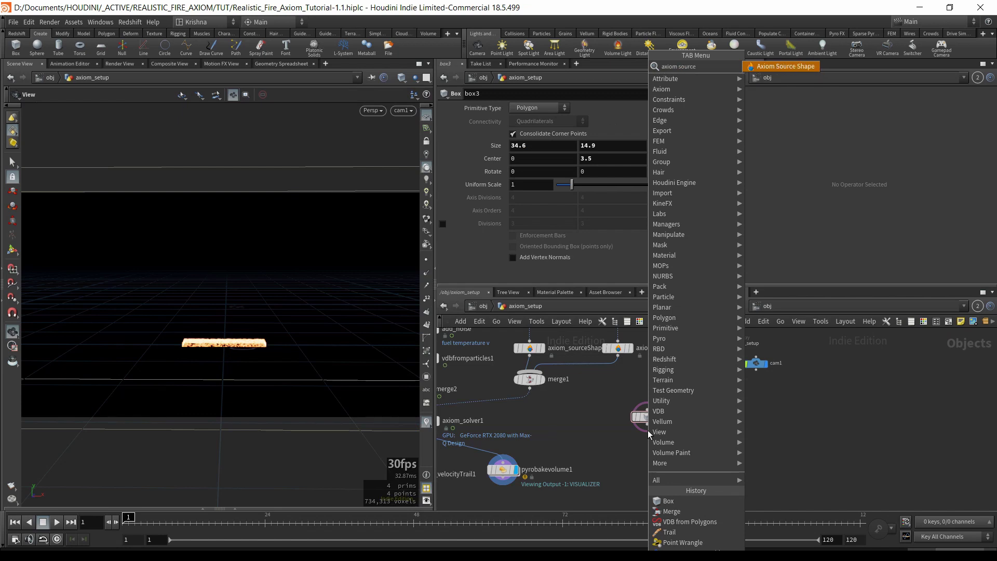
{"action": "key", "text": "Return"}
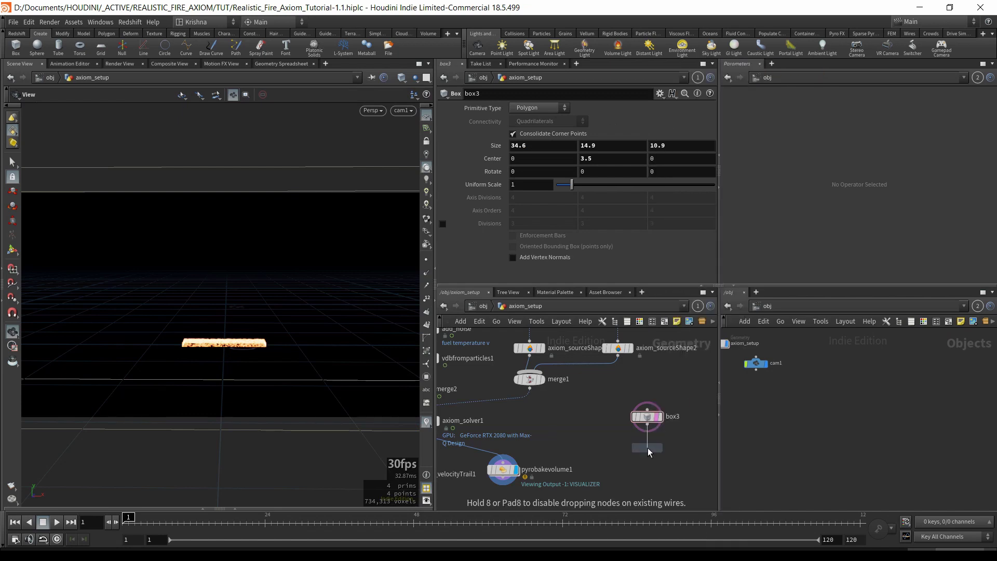
{"action": "left_click", "coordinate": [647, 448]}
- Set the new source shape's Type to Sink and enable Invert Shape
{"action": "left_click", "coordinate": [546, 130]}
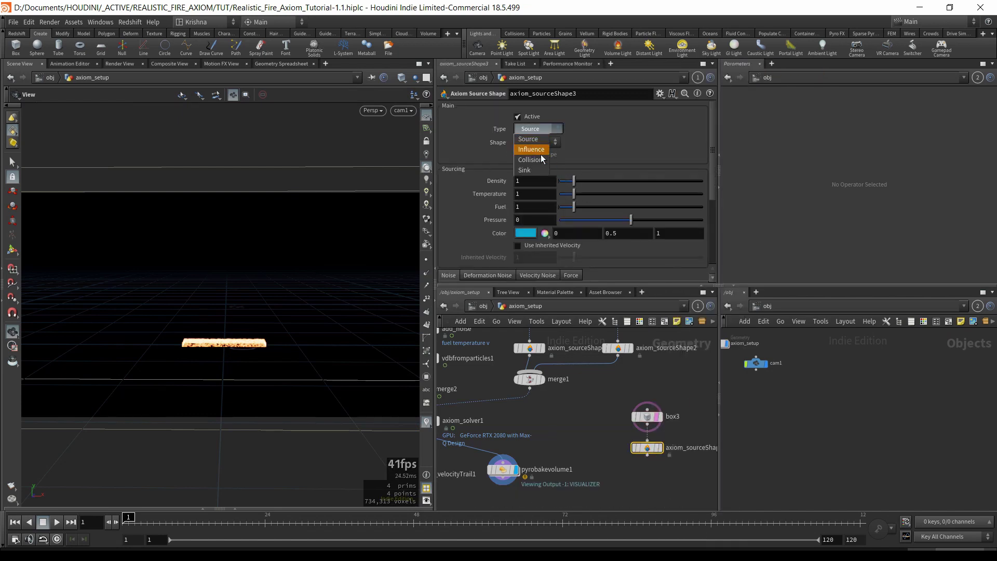
{"action": "left_click", "coordinate": [536, 173]}
{"action": "left_click", "coordinate": [518, 155]}
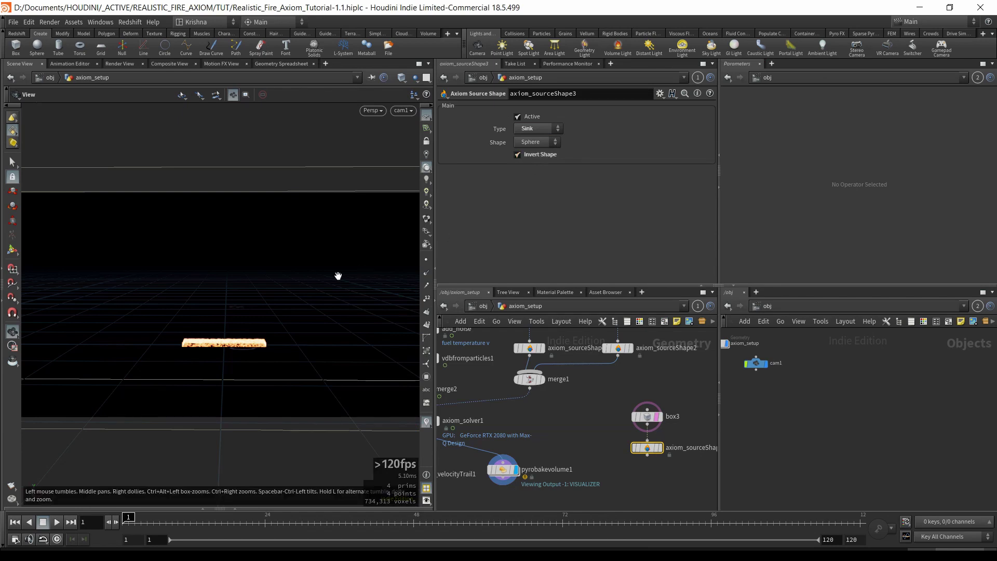
- Inspect the sink box around the fire source and duplicate the box3 node beside the original
{"action": "scroll", "coordinate": [252, 278], "scroll_direction": "down", "scroll_amount": 3}
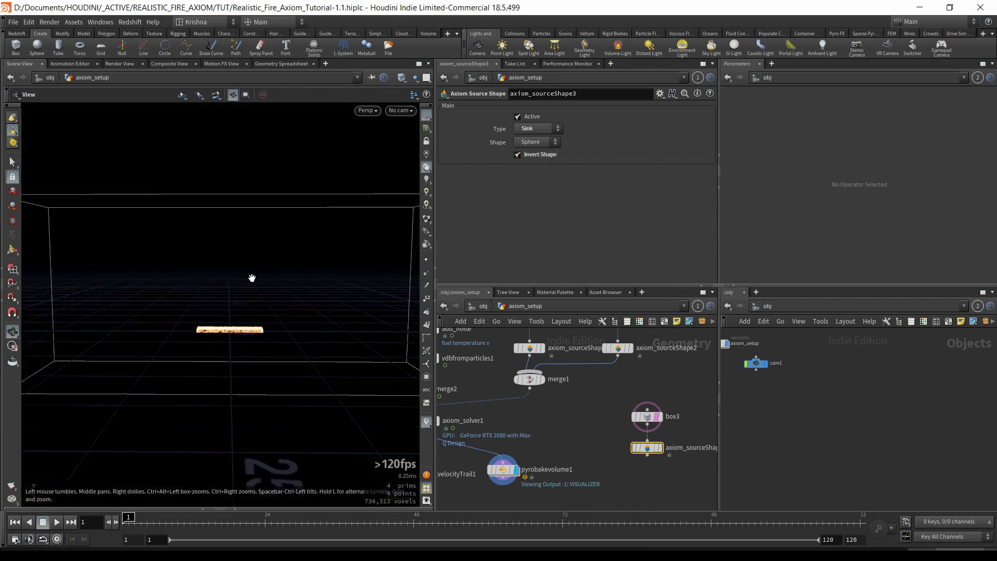
{"action": "left_click_drag", "start_coordinate": [252, 278], "coordinate": [216, 304]}
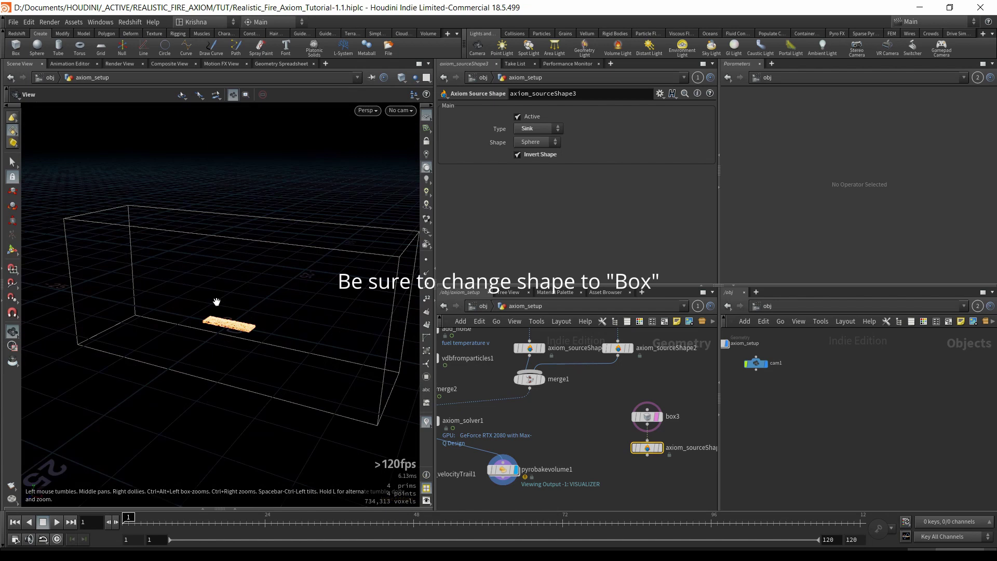
{"action": "left_click_drag", "start_coordinate": [214, 284], "coordinate": [230, 306]}
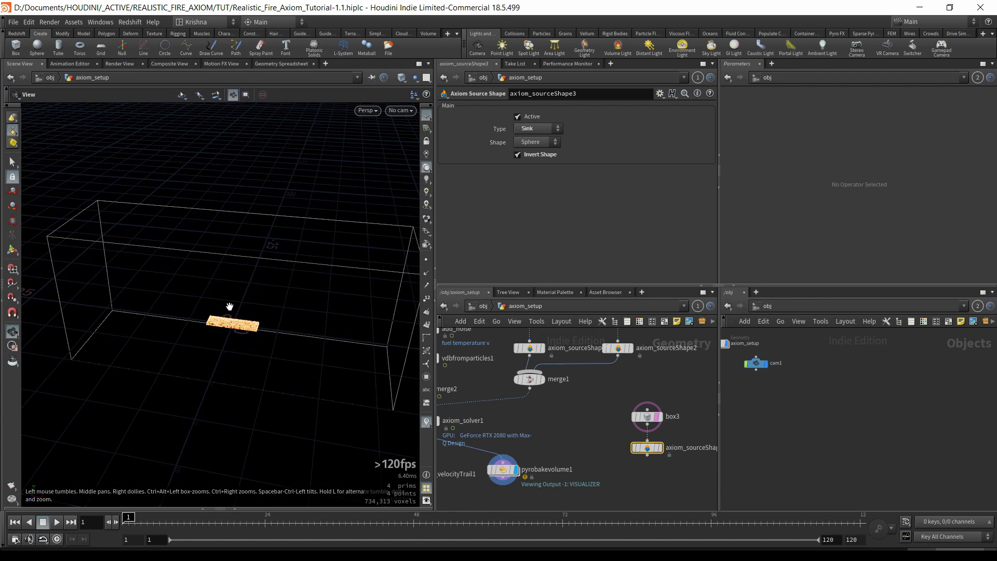
{"action": "left_click_drag", "start_coordinate": [231, 312], "coordinate": [211, 285]}
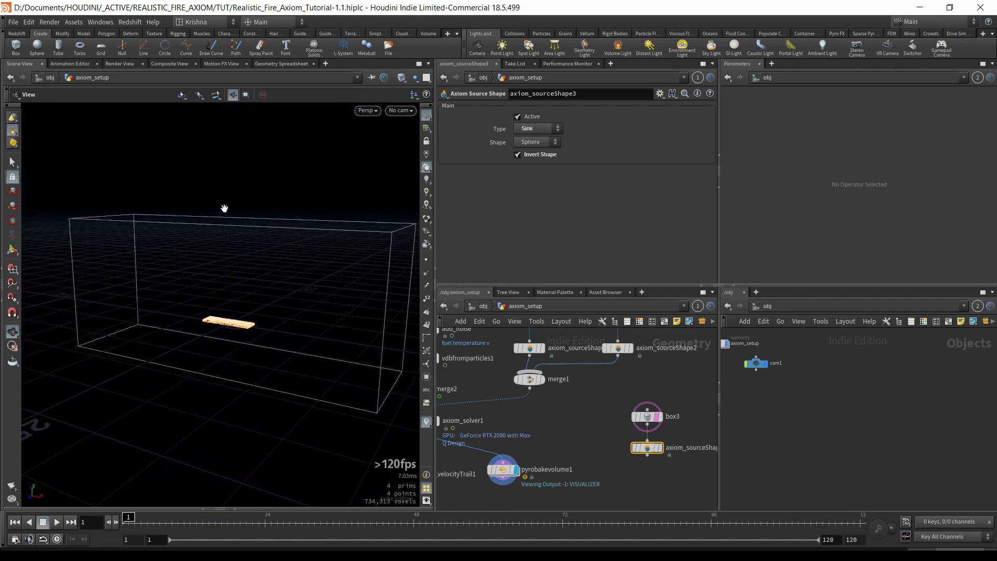
{"action": "left_click", "coordinate": [645, 418]}
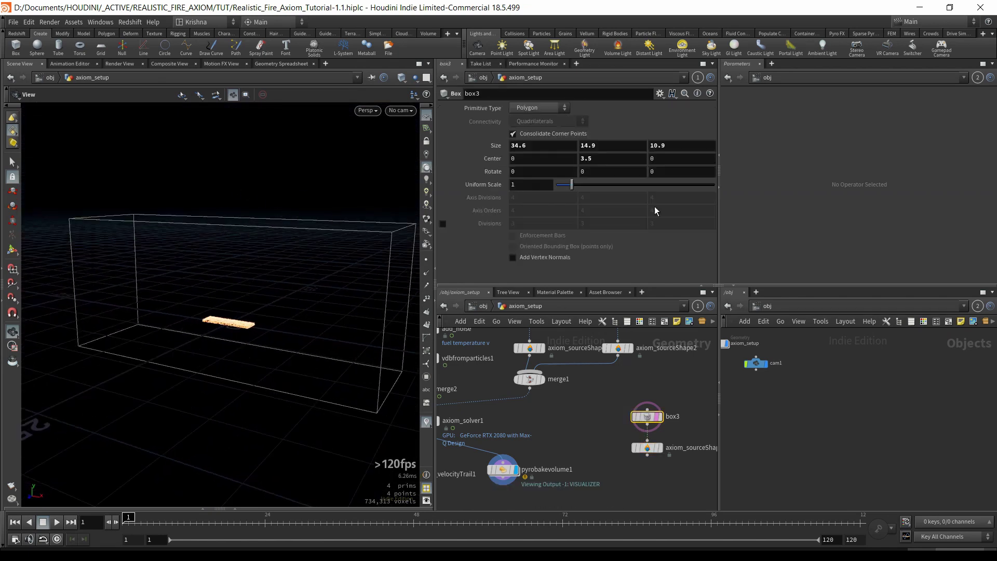
{"action": "left_click_drag", "start_coordinate": [646, 420], "coordinate": [696, 417], "text": "alt"}
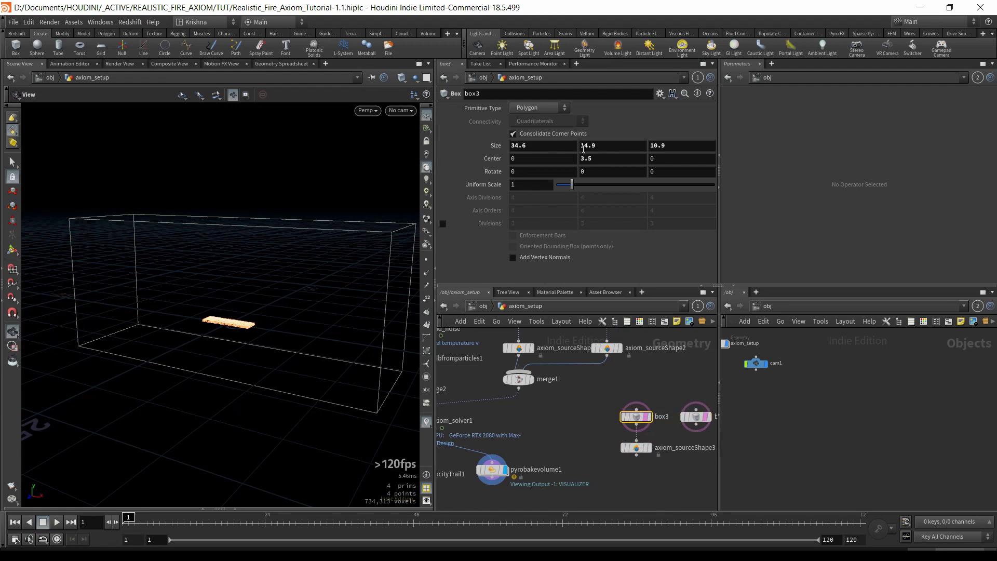
- Reduce the original box's Y size to 6.9 and display box3 in the viewport
{"action": "right_click", "coordinate": [501, 148]}
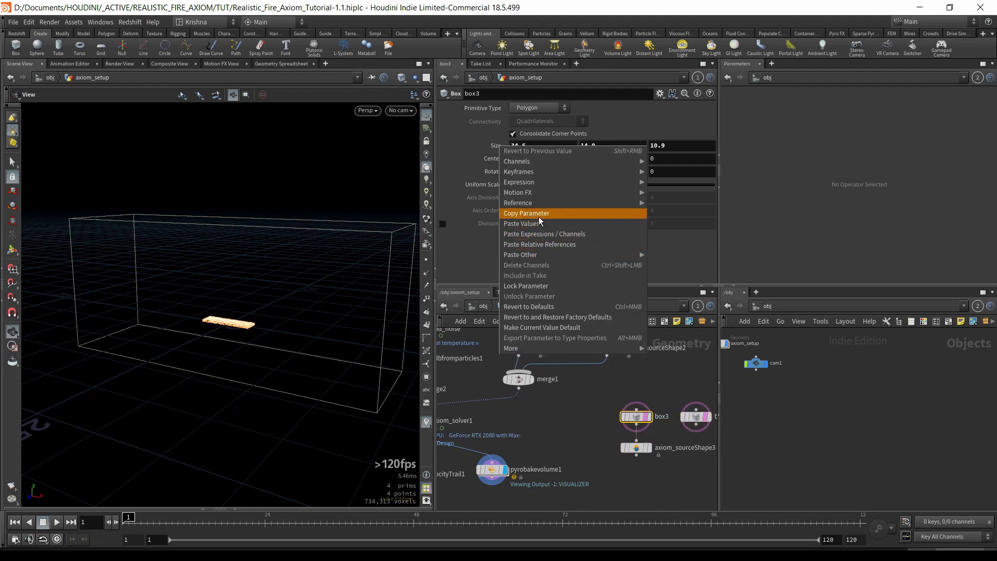
{"action": "left_click", "coordinate": [610, 145]}
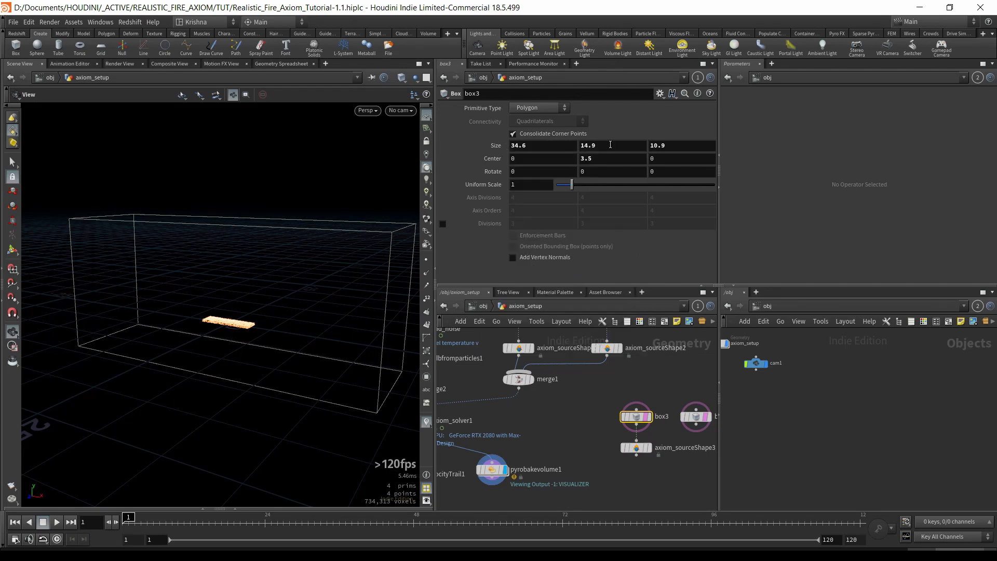
{"action": "middle_click_drag", "start_coordinate": [611, 145], "coordinate": [567, 122]}
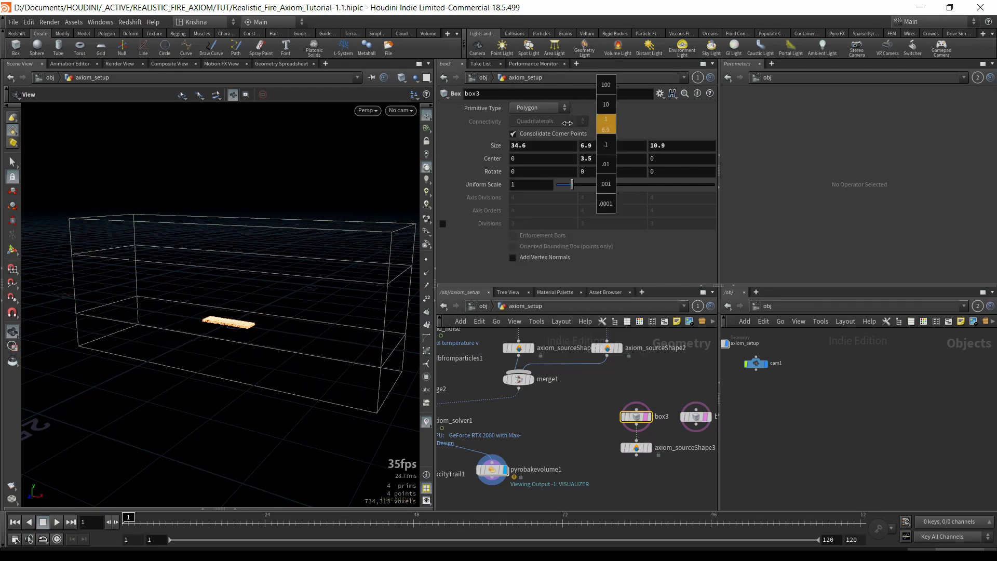
{"action": "left_click_drag", "start_coordinate": [318, 358], "coordinate": [345, 347]}
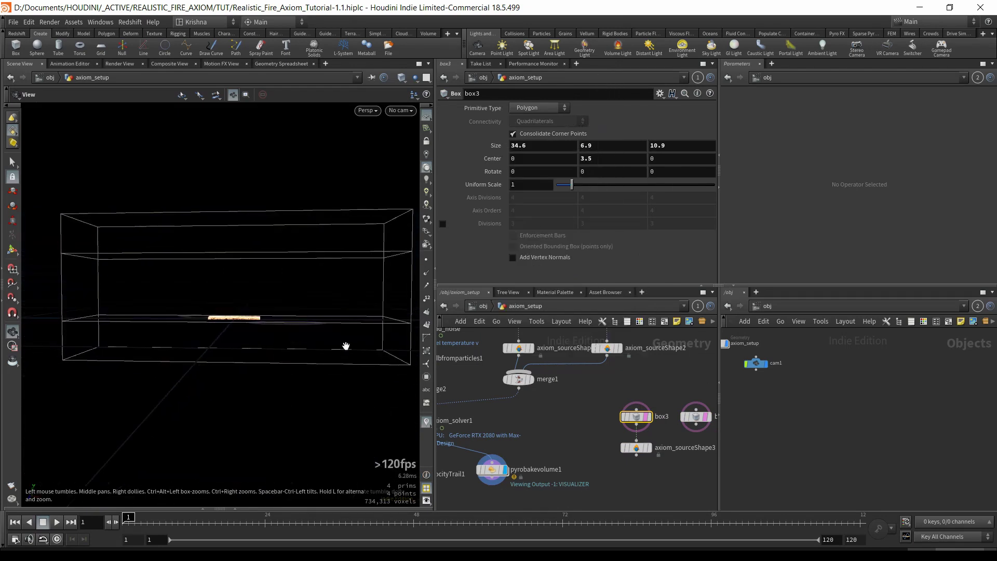
{"action": "left_click", "coordinate": [647, 418]}
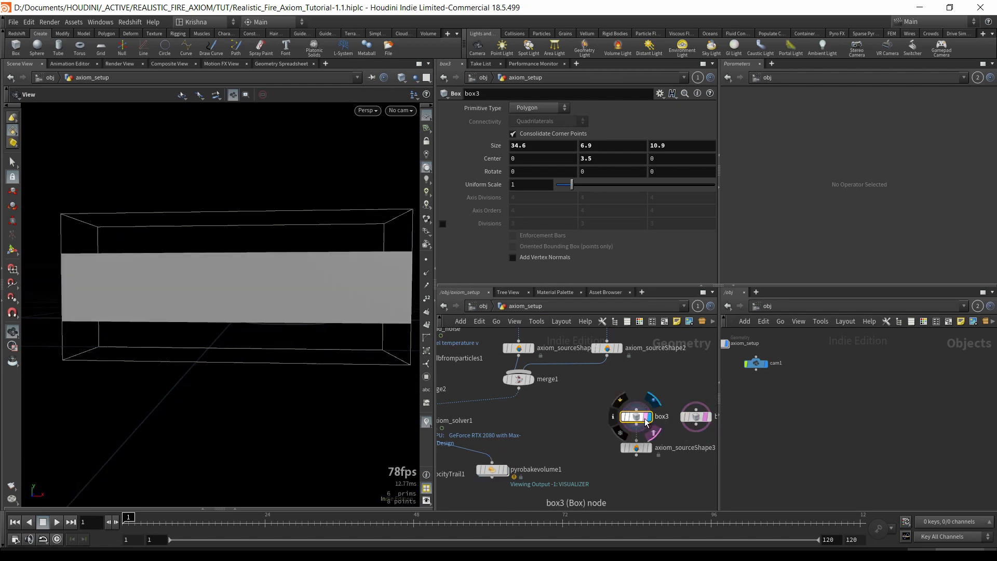
- Connect axiom_sourceShape3 into merge1 and display the pyrobakevolume1 node
{"action": "left_click", "coordinate": [637, 455]}
{"action": "scroll", "coordinate": [610, 435], "scroll_direction": "down", "scroll_amount": 5}
{"action": "left_click", "coordinate": [578, 407]}
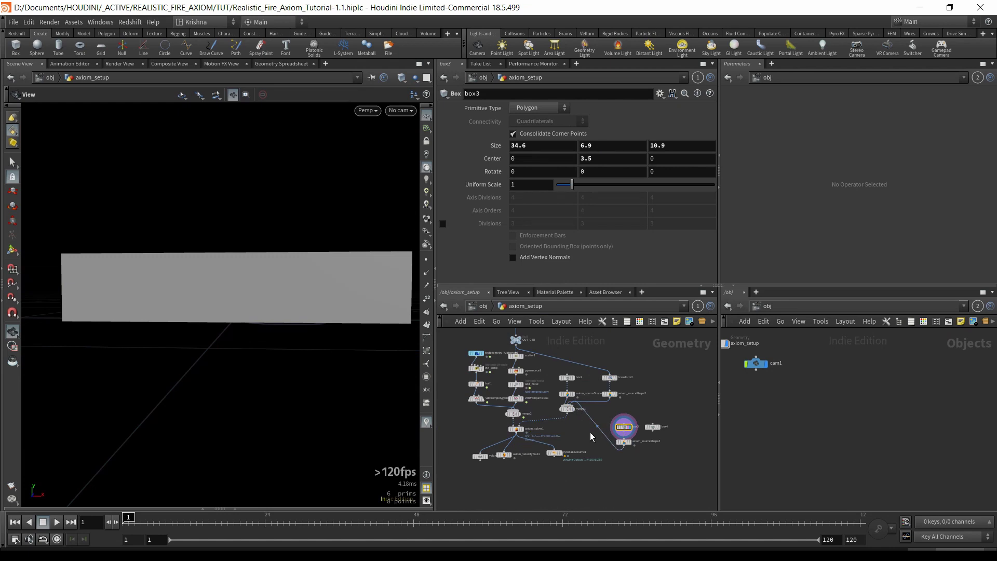
{"action": "scroll", "coordinate": [615, 454], "scroll_direction": "up", "scroll_amount": 3}
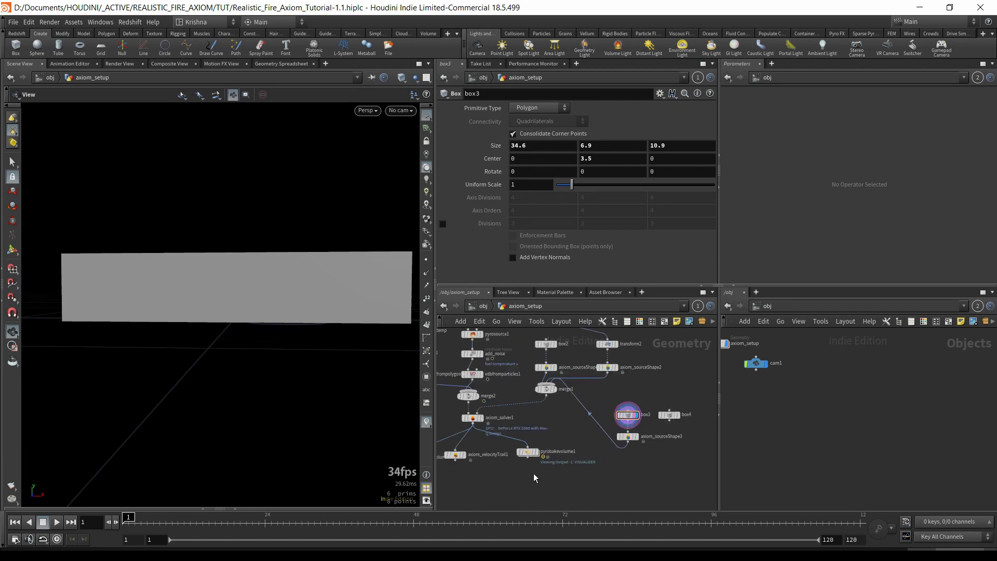
{"action": "left_click", "coordinate": [541, 459]}
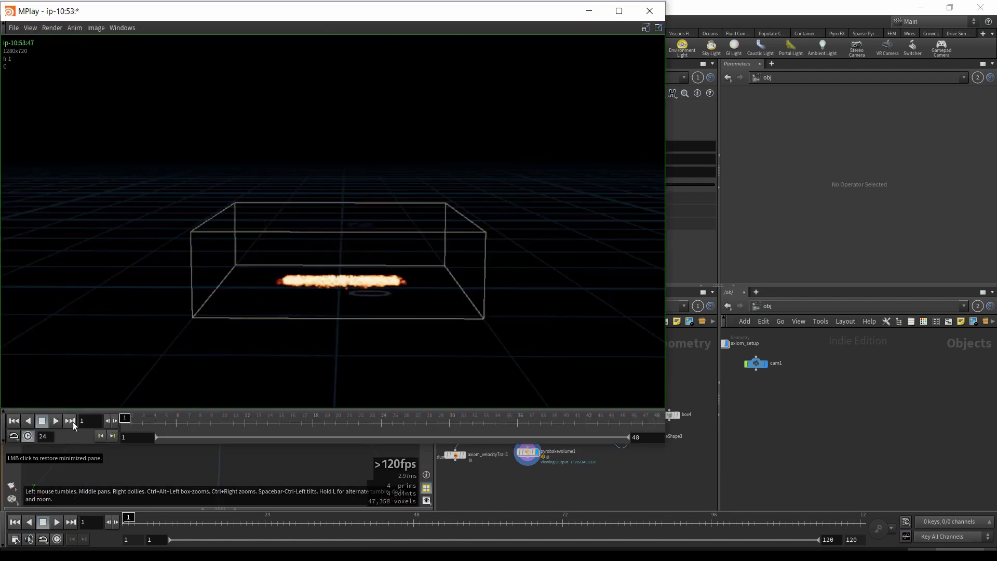
- Play the fire flipbook in MPlay to check the flames inside the sink box, and return to the Houdini scene
{"action": "left_click", "coordinate": [55, 421]}
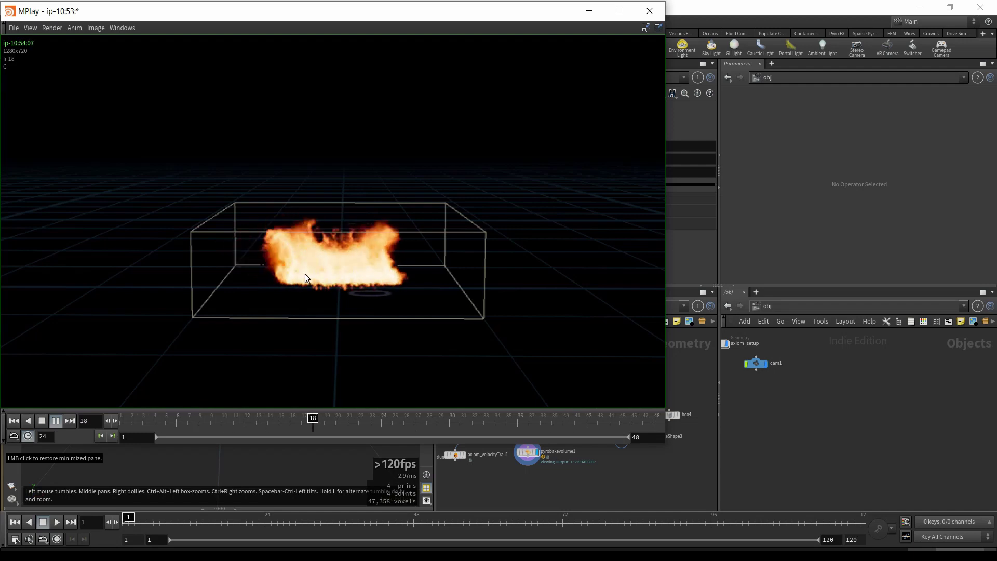
{"action": "left_click", "coordinate": [56, 422]}
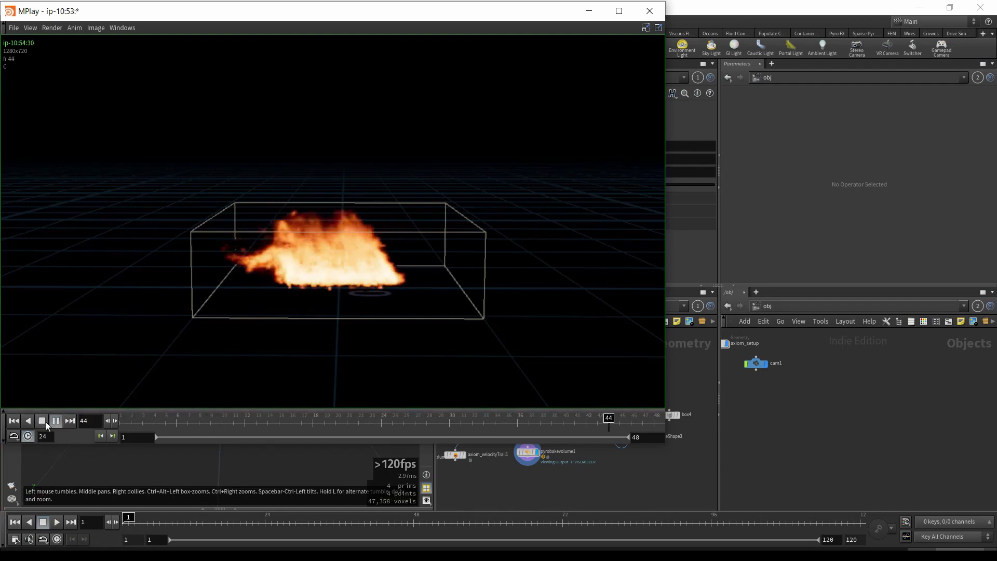
{"action": "left_click", "coordinate": [659, 488]}
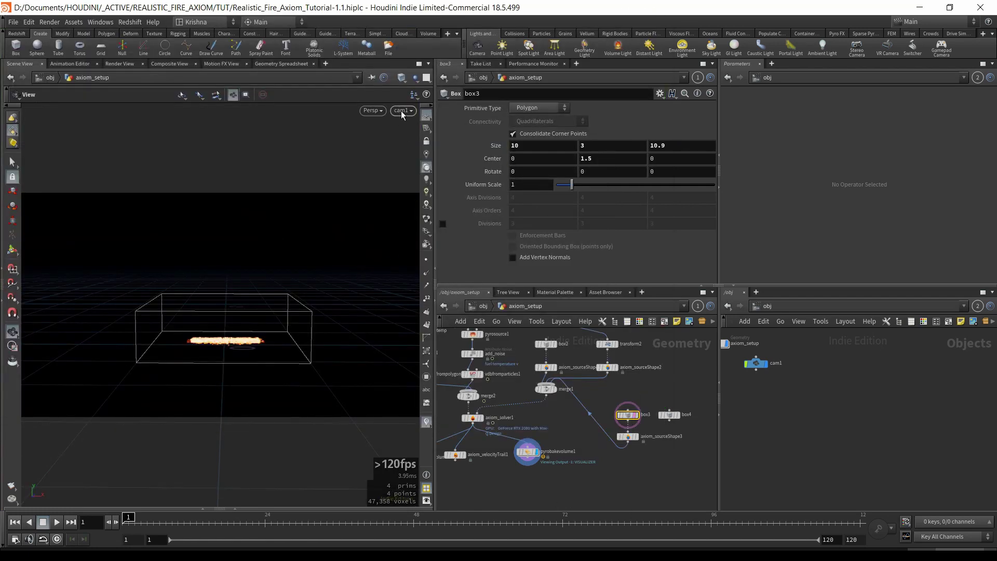
- Compare box4 and the Axiom solver settings, and set box3's Y size to 8
{"action": "left_click", "coordinate": [672, 415]}
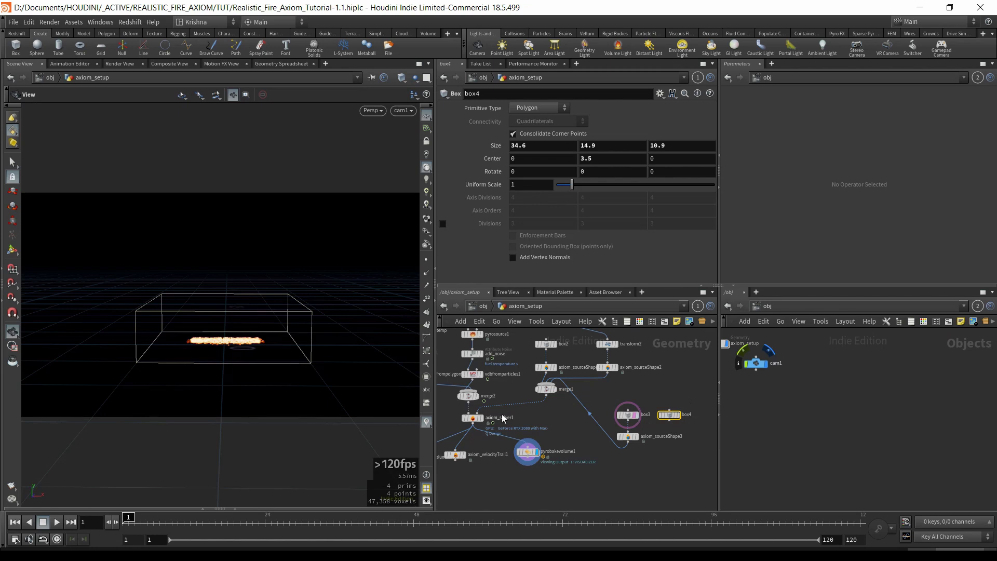
{"action": "left_click", "coordinate": [476, 419]}
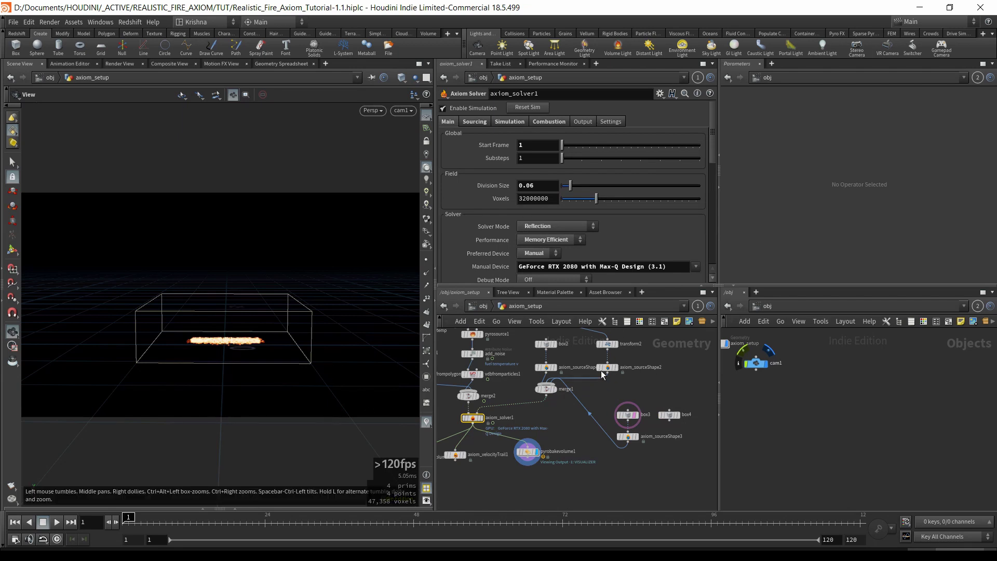
{"action": "left_click", "coordinate": [627, 415]}
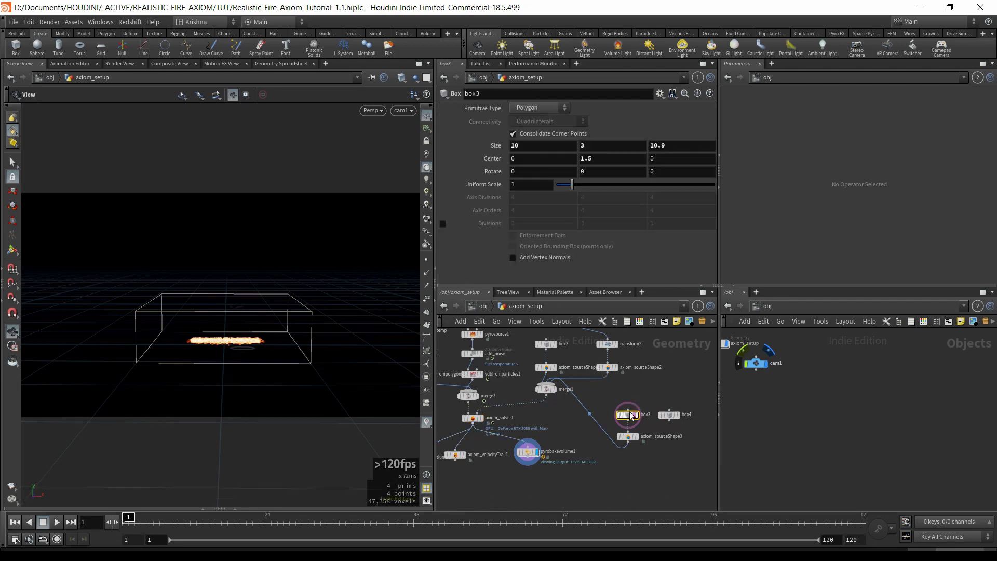
{"action": "left_click", "coordinate": [598, 147]}
{"action": "type", "text": "8"}
{"action": "key", "text": "Return"}
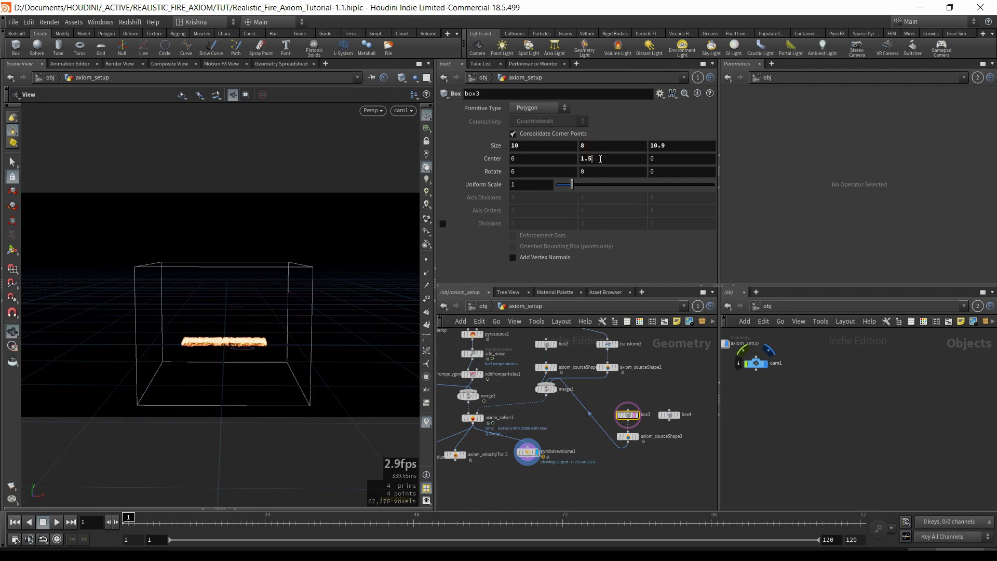
- Set box3's Y center to 3.5 and look at the sink box through cam1
{"action": "double_click", "coordinate": [600, 159]}
{"action": "type", "text": "4"}
{"action": "key", "text": "Return"}
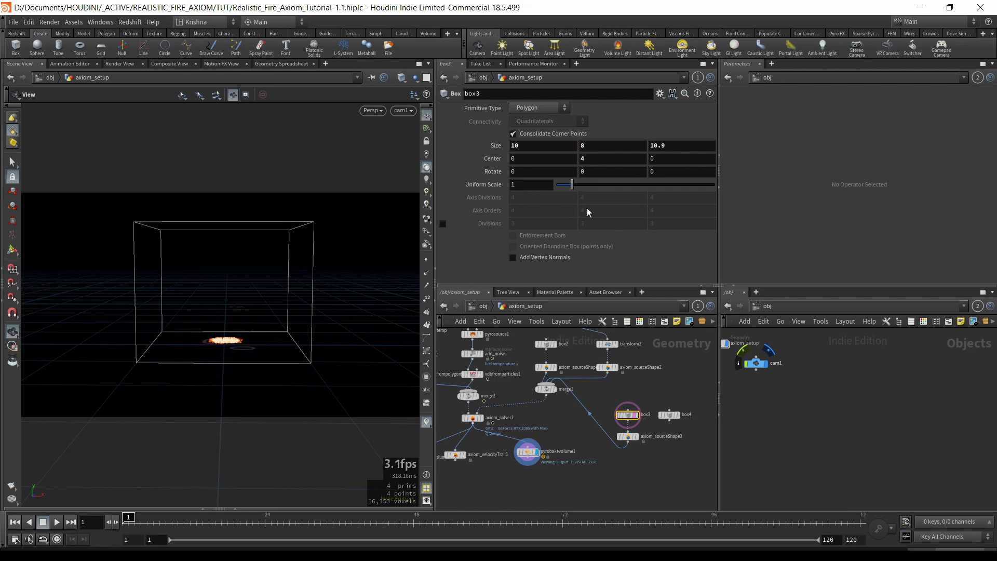
{"action": "type", "text": "3.5"}
{"action": "key", "text": "Return"}
{"action": "left_click_drag", "start_coordinate": [267, 338], "coordinate": [266, 323]}
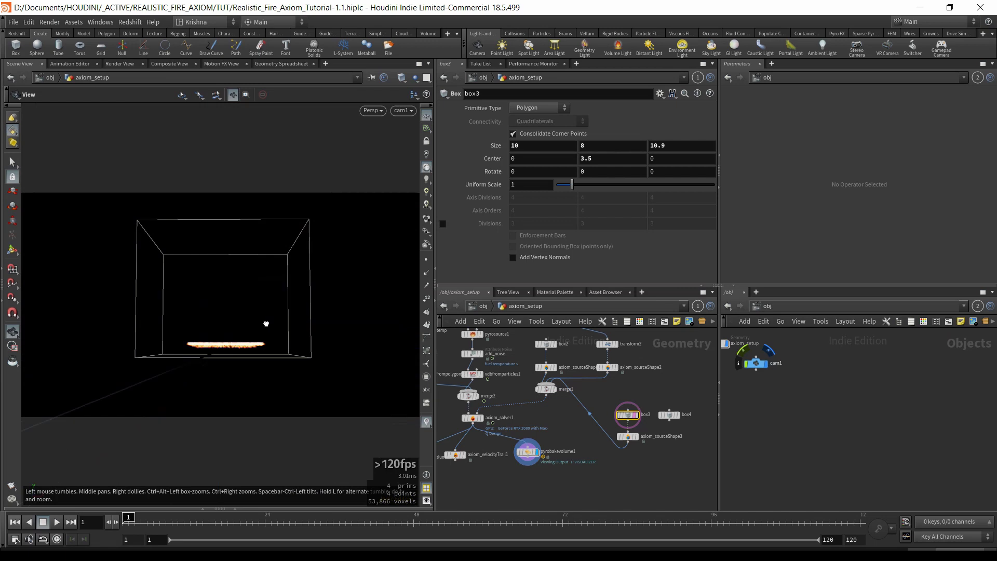
{"action": "left_click", "coordinate": [400, 110]}
{"action": "left_click", "coordinate": [450, 159]}
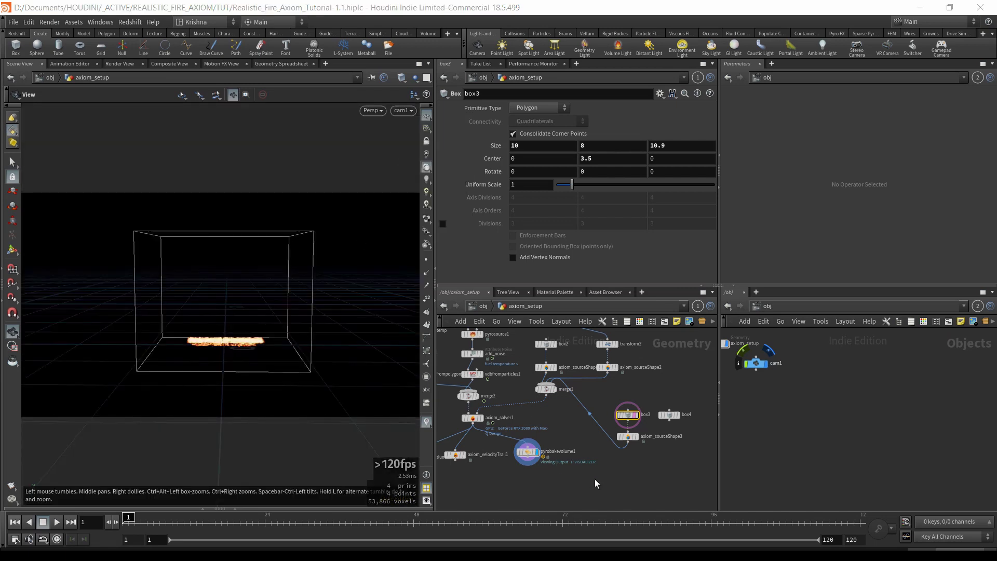
- Move box3 and axiom_sourceShape3 beside the transform2 branch, and delete the unused box4 node
{"action": "left_click_drag", "start_coordinate": [618, 479], "coordinate": [649, 374]}
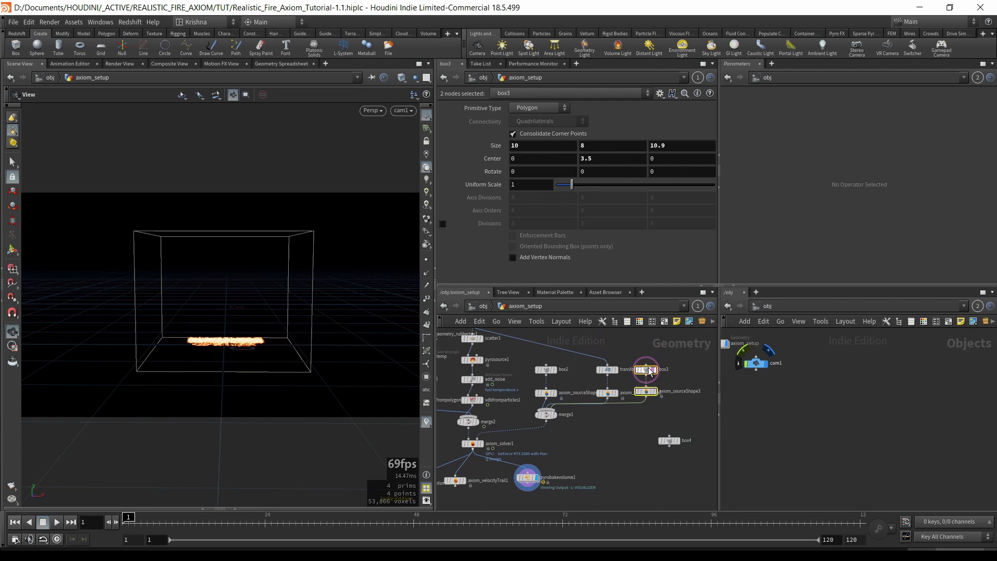
{"action": "left_click", "coordinate": [658, 459]}
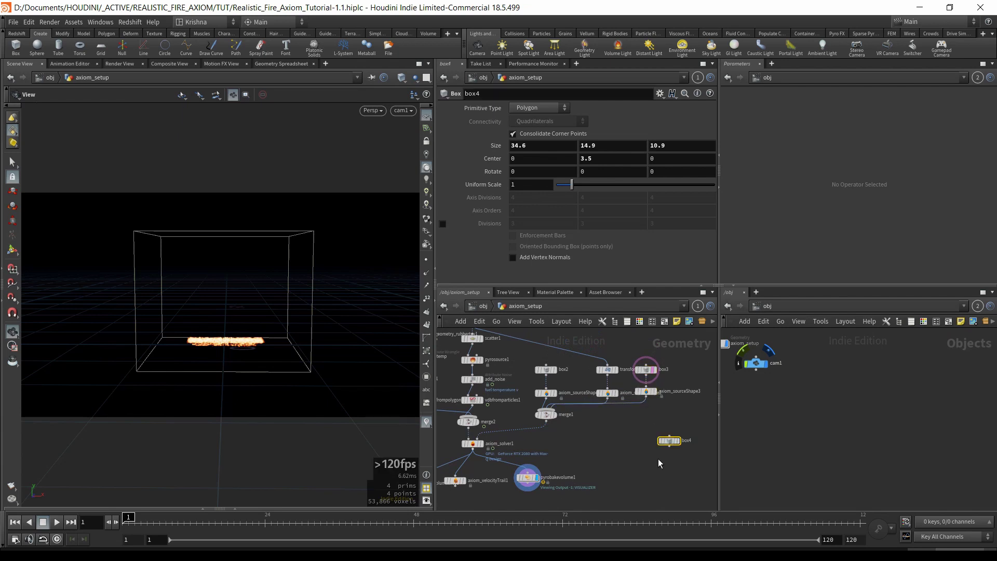
{"action": "left_click", "coordinate": [653, 372]}
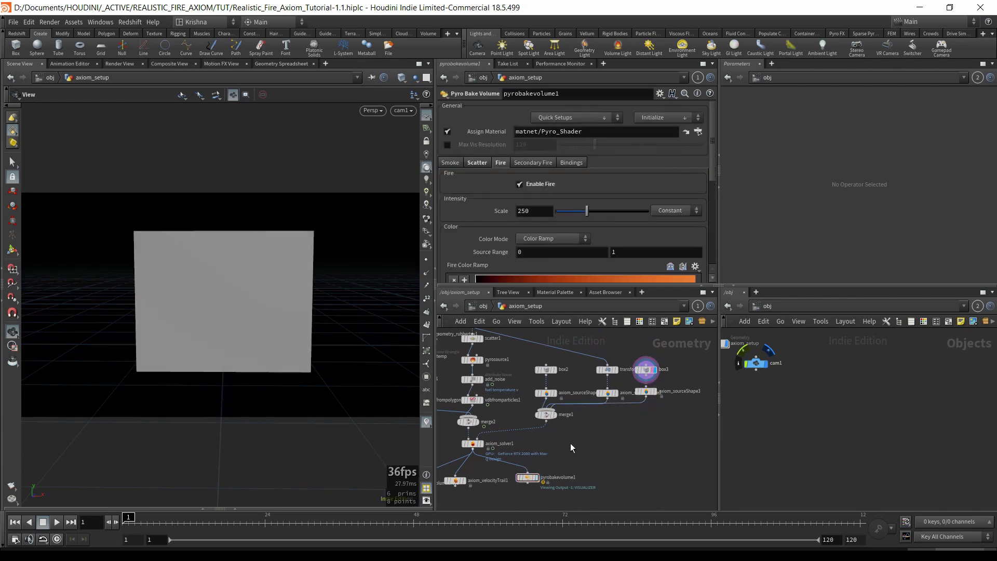
{"action": "left_click", "coordinate": [536, 477]}
{"action": "key", "text": "h"}
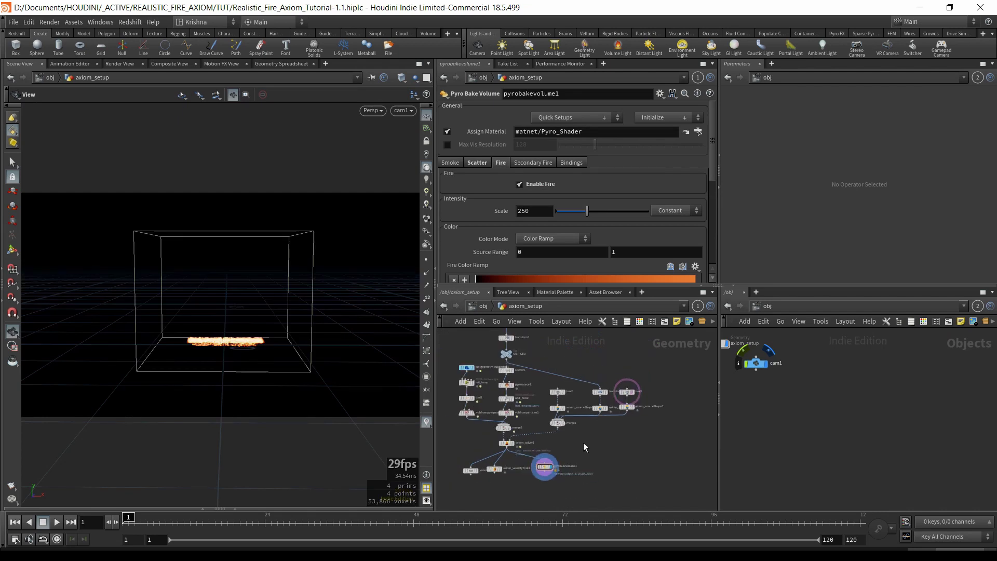
{"action": "middle_click_drag", "start_coordinate": [584, 442], "coordinate": [608, 442]}
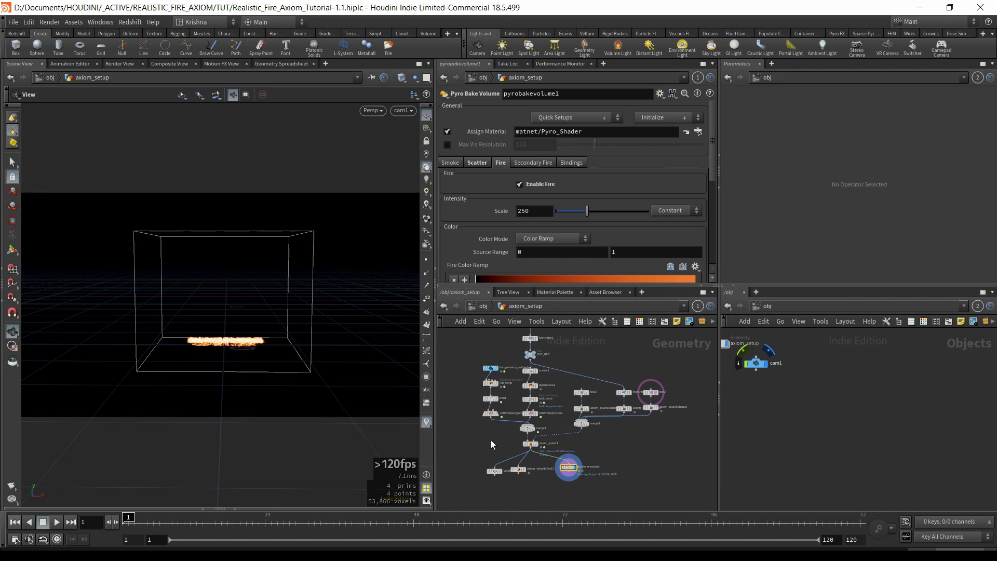
- Set axiom_solver1's substeps to 4 and its division size to 0.02
{"action": "left_click", "coordinate": [528, 445]}
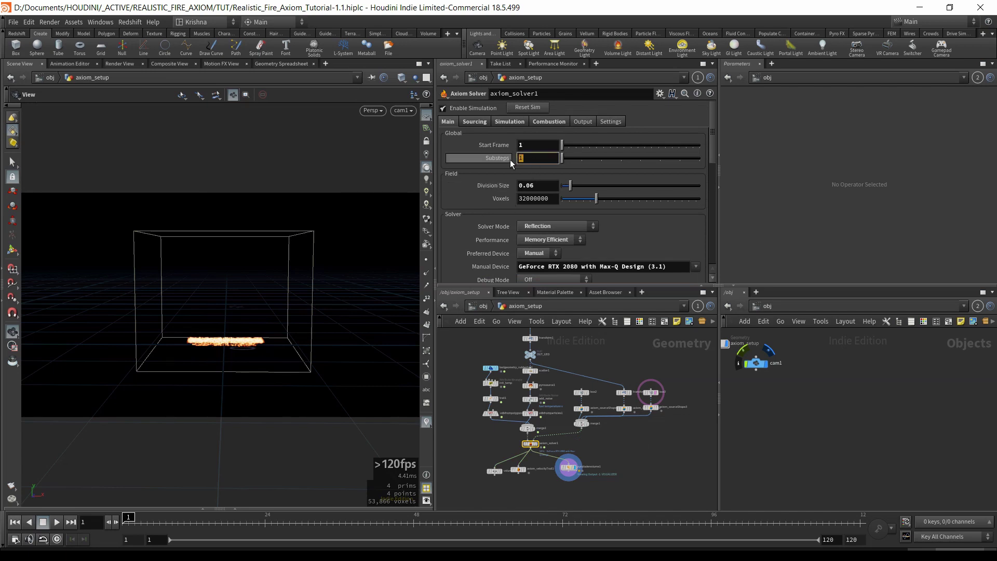
{"action": "type", "text": "4"}
{"action": "left_click", "coordinate": [535, 185]}
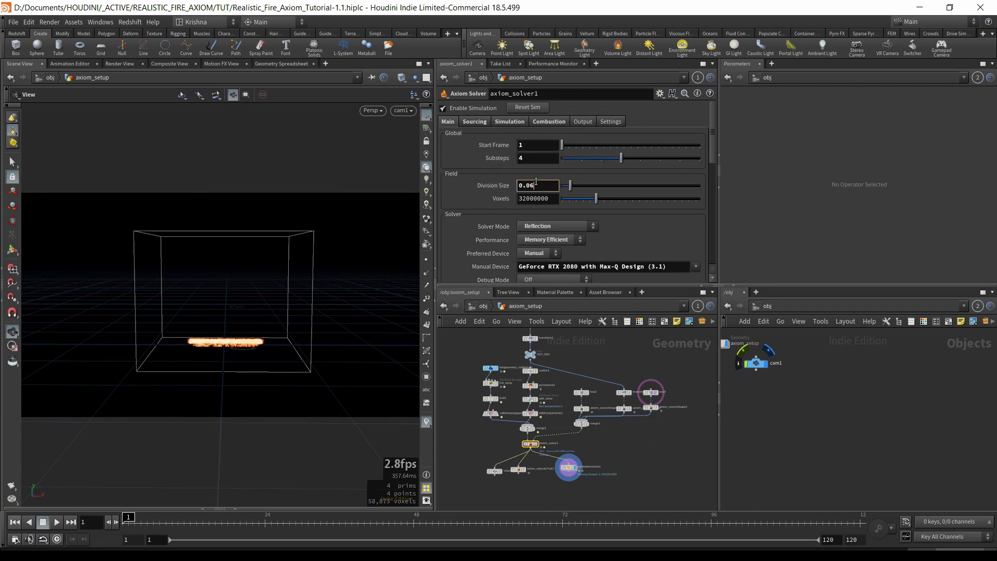
{"action": "key", "text": "Return"}
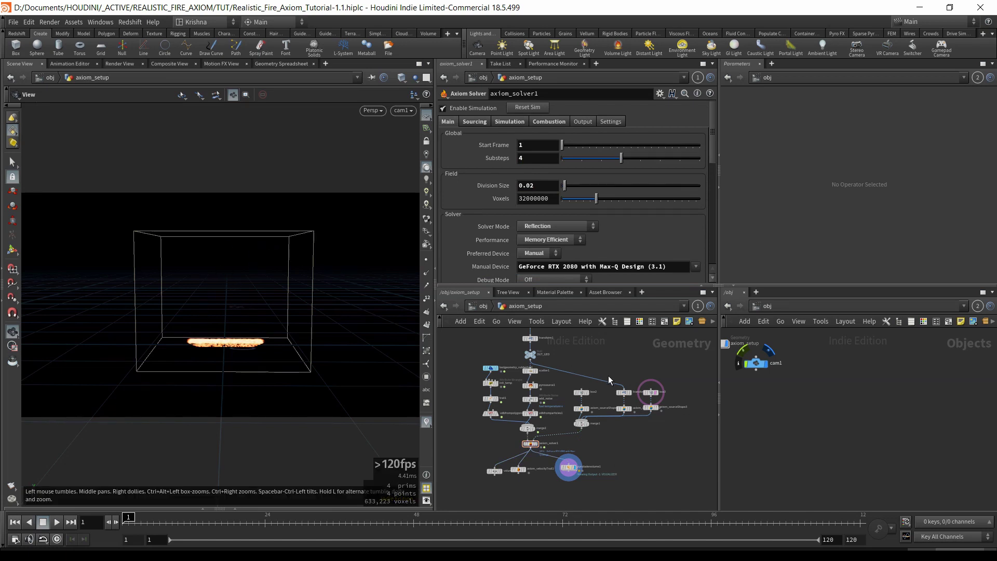
- Set box3's Y size to 10
{"action": "left_click", "coordinate": [651, 392]}
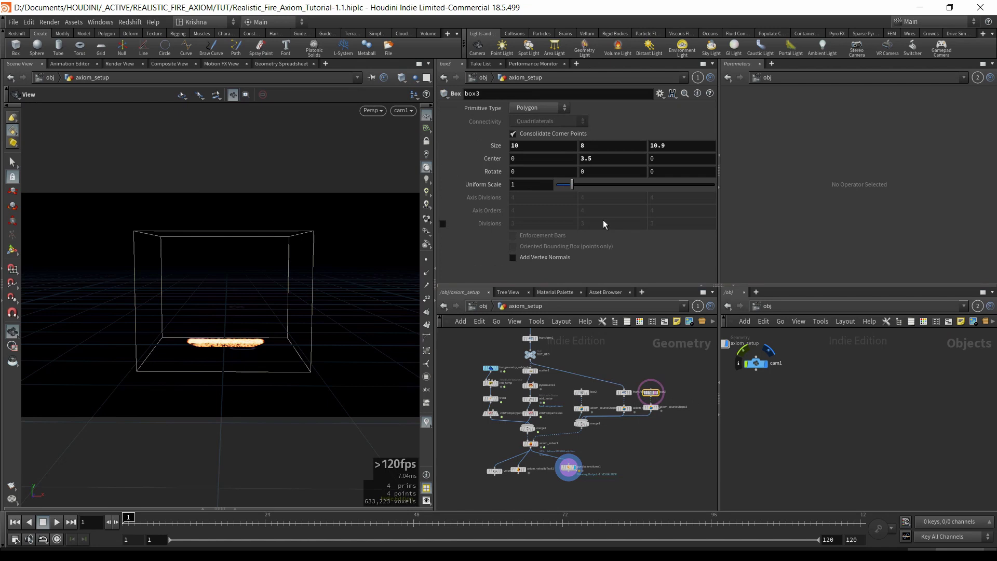
{"action": "right_click", "coordinate": [594, 148]}
{"action": "key", "text": "Escape"}
{"action": "left_click", "coordinate": [593, 145]}
{"action": "type", "text": "81"}
{"action": "key", "text": "Return"}
{"action": "left_click", "coordinate": [593, 146]}
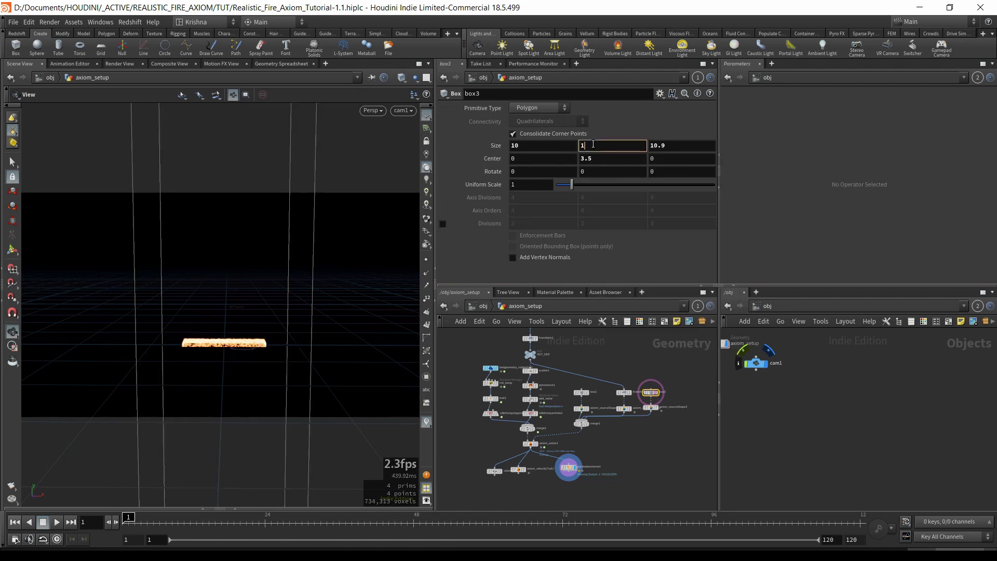
{"action": "type", "text": "10"}
{"action": "key", "text": "Return"}
- Switch the viewport to the front view and set box3's Y center to 4
{"action": "left_click", "coordinate": [597, 158]}
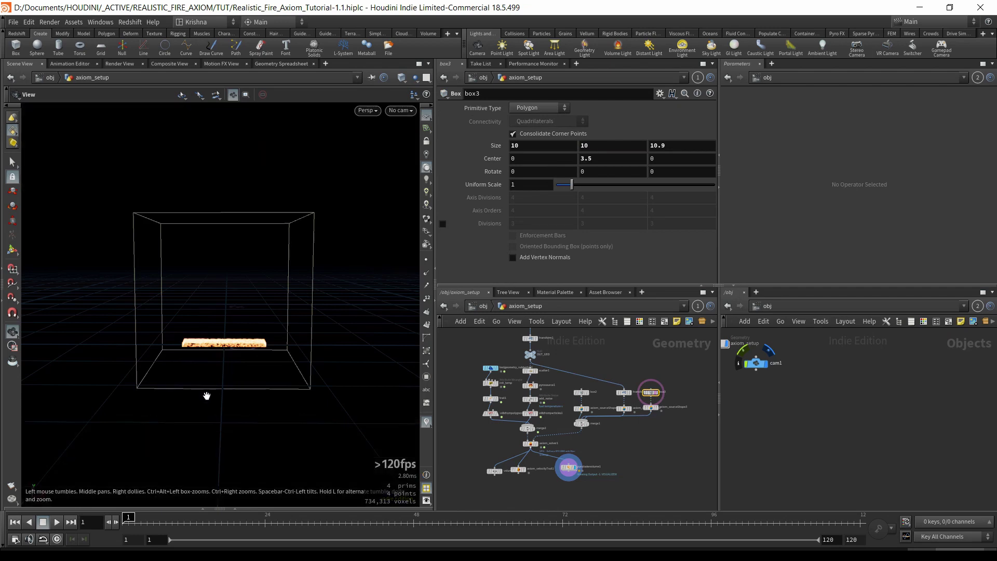
{"action": "key", "text": "space+3"}
{"action": "scroll", "coordinate": [243, 338], "scroll_direction": "down", "scroll_amount": 2}
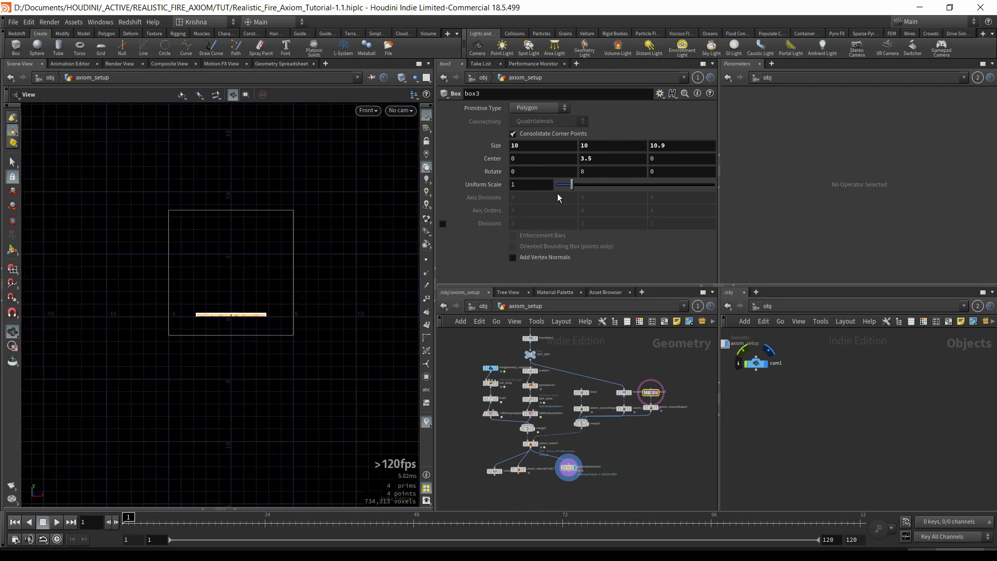
{"action": "left_click", "coordinate": [600, 158]}
{"action": "type", "text": "4"}
{"action": "key", "text": "Return"}
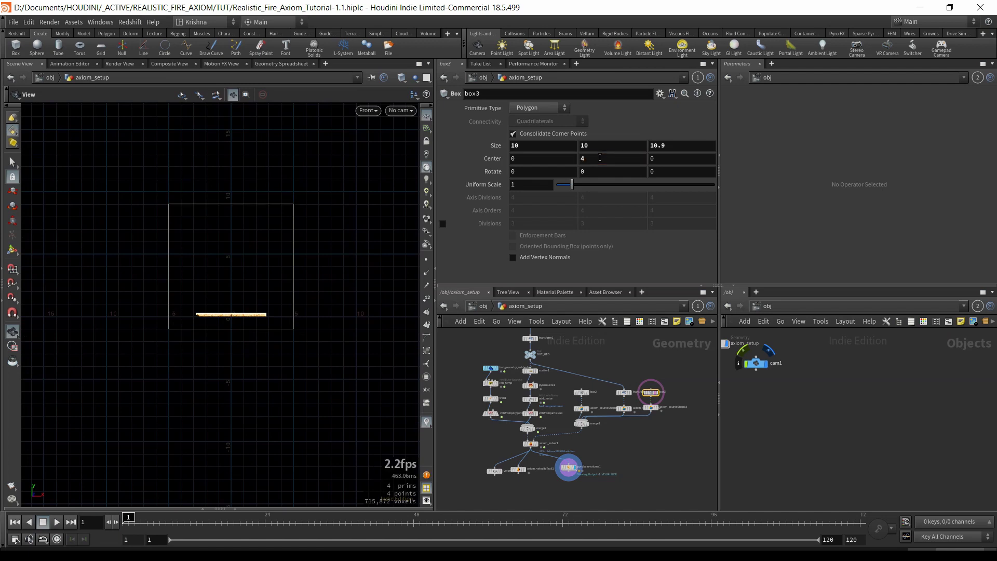
- Adjust box3's Y center to 4.2 and return the viewport to cam1
{"action": "left_click", "coordinate": [600, 158]}
{"action": "type", "text": ".5"}
{"action": "key", "text": "Return"}
{"action": "left_click", "coordinate": [620, 163]}
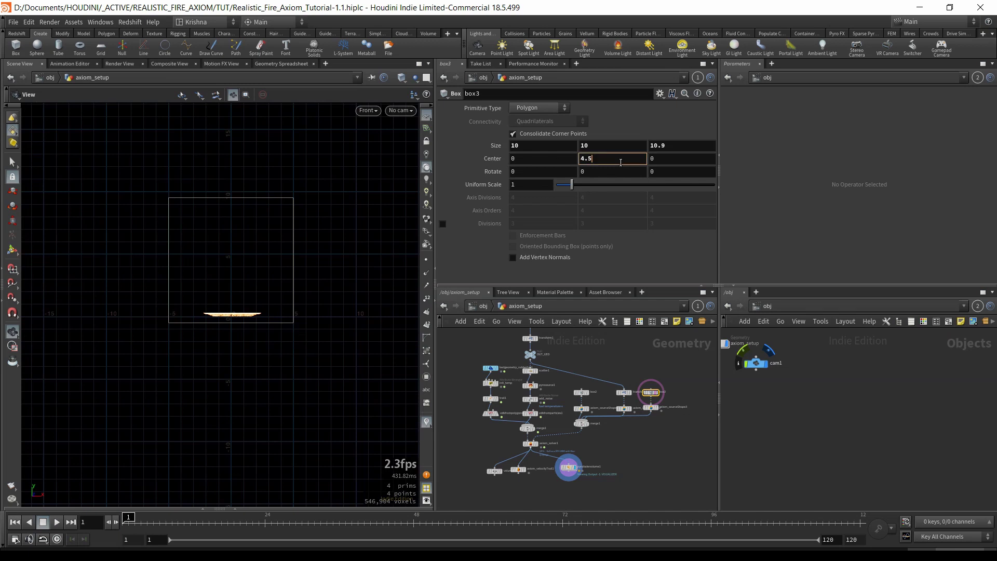
{"action": "key", "text": "Return"}
{"action": "left_click", "coordinate": [400, 111]}
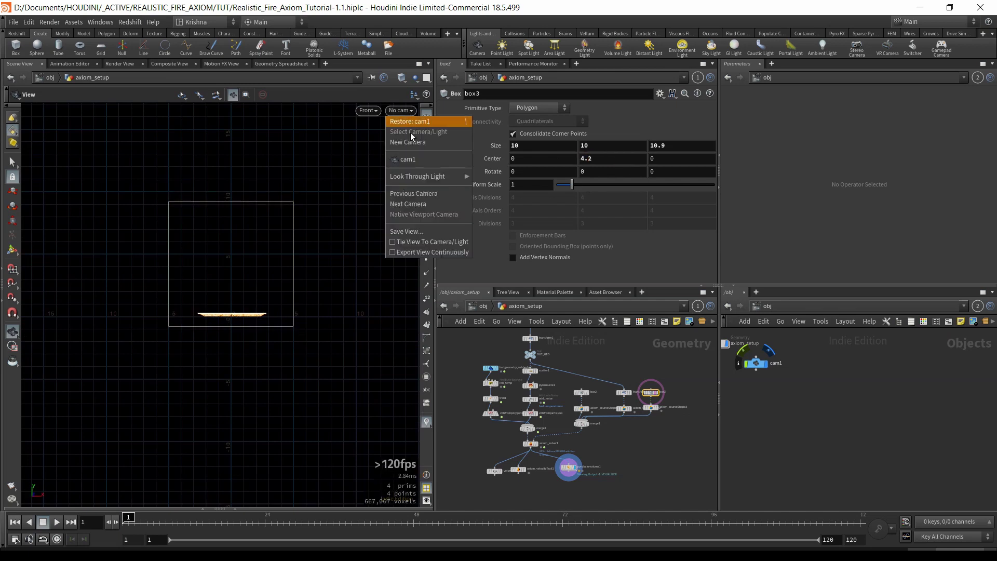
{"action": "left_click", "coordinate": [417, 162]}
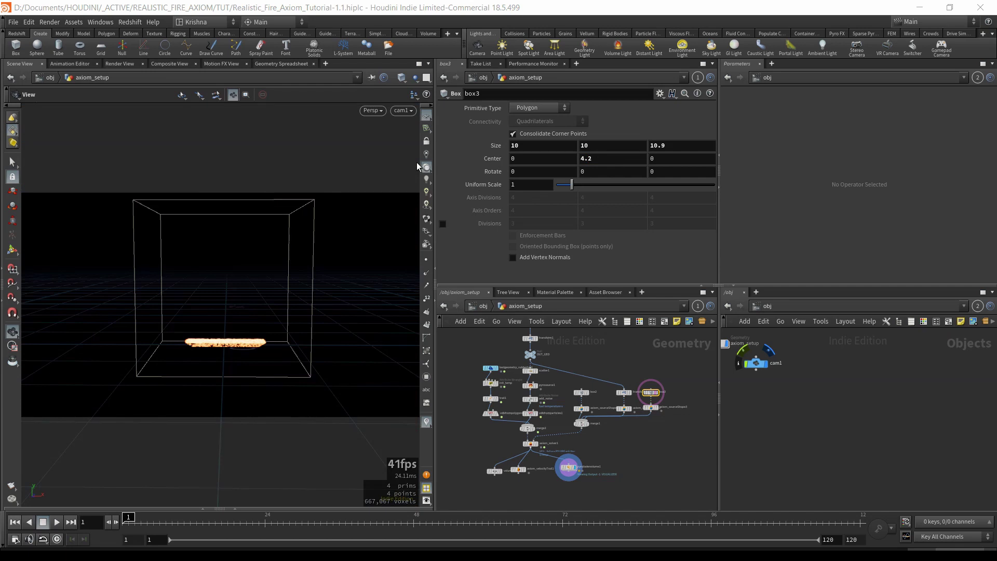
- Set box3's Y size to 15 and its Y center to 7
{"action": "double_click", "coordinate": [584, 146]}
{"action": "type", "text": "15"}
{"action": "key", "text": "Return"}
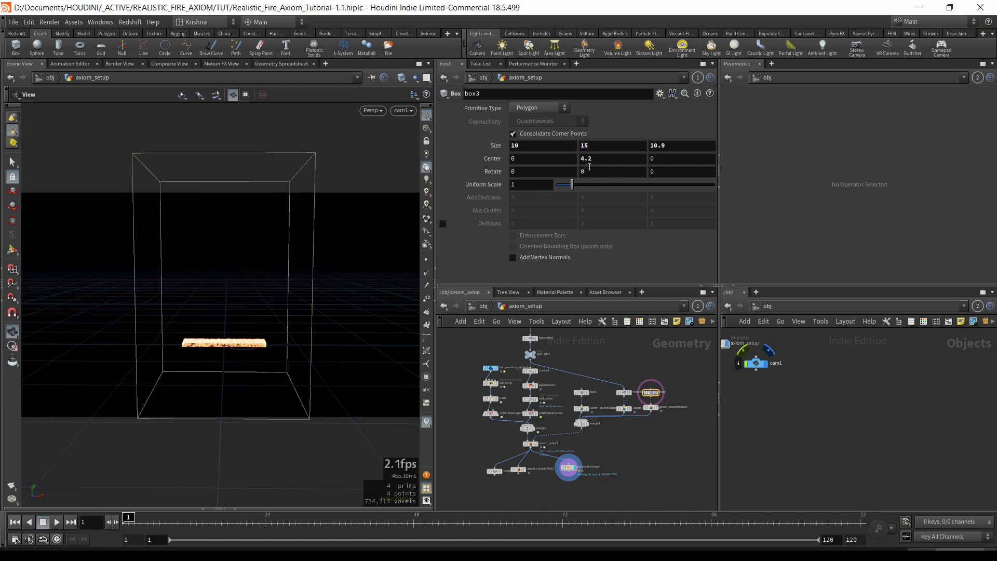
{"action": "double_click", "coordinate": [591, 163]}
{"action": "type", "text": "7"}
{"action": "key", "text": "Return"}
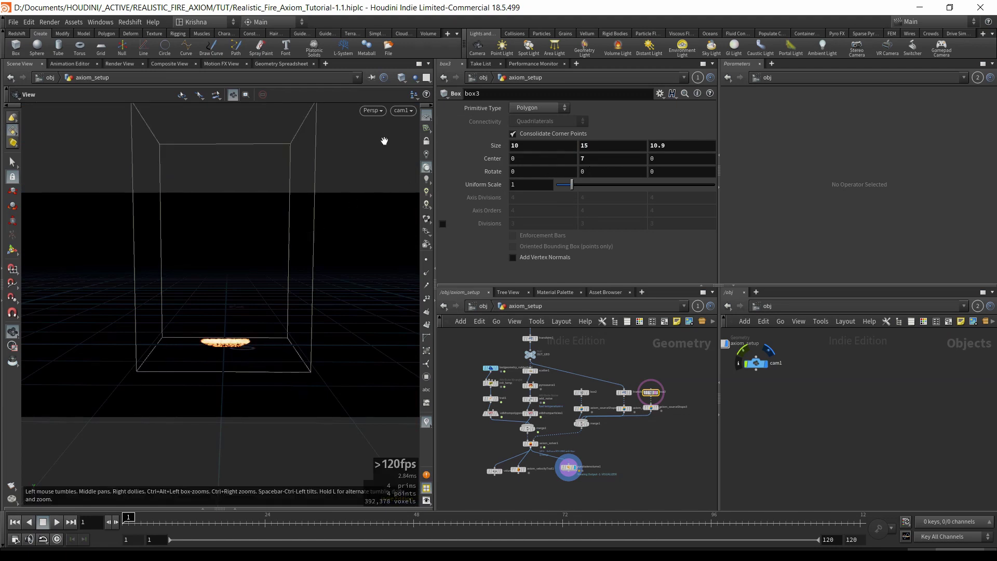
- Check the box base in the front view and set box3's Y center to 5.5
{"action": "left_click", "coordinate": [404, 111]}
{"action": "left_click", "coordinate": [305, 207]}
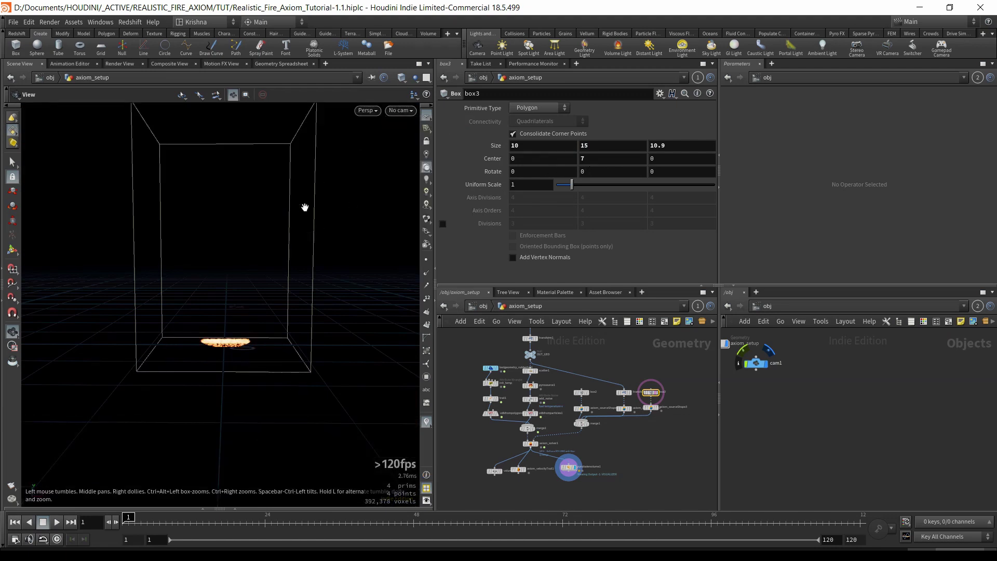
{"action": "key", "text": "space+3"}
{"action": "scroll", "coordinate": [249, 256], "scroll_direction": "down", "scroll_amount": 2}
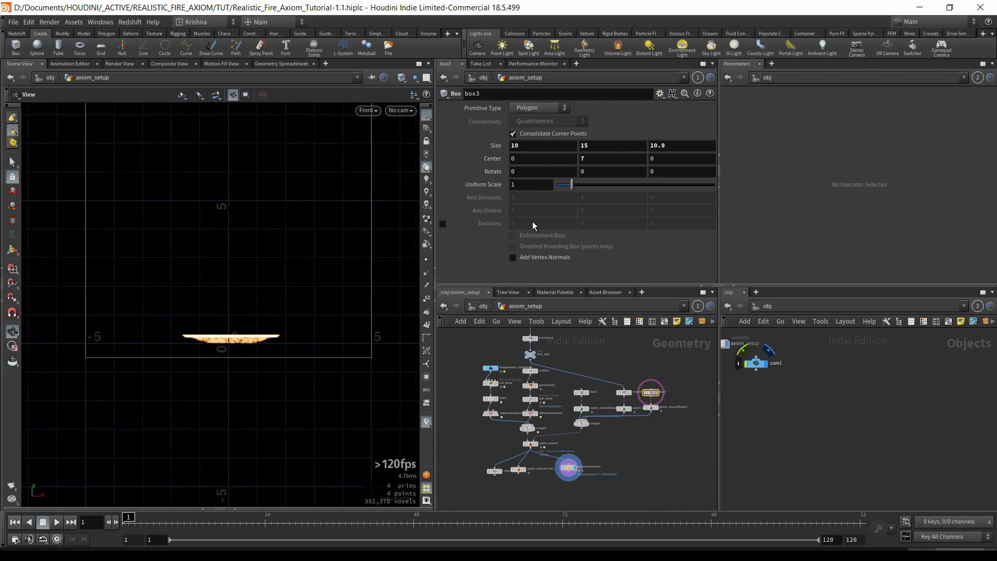
{"action": "left_click", "coordinate": [593, 157]}
{"action": "type", "text": "6"}
{"action": "key", "text": "Return"}
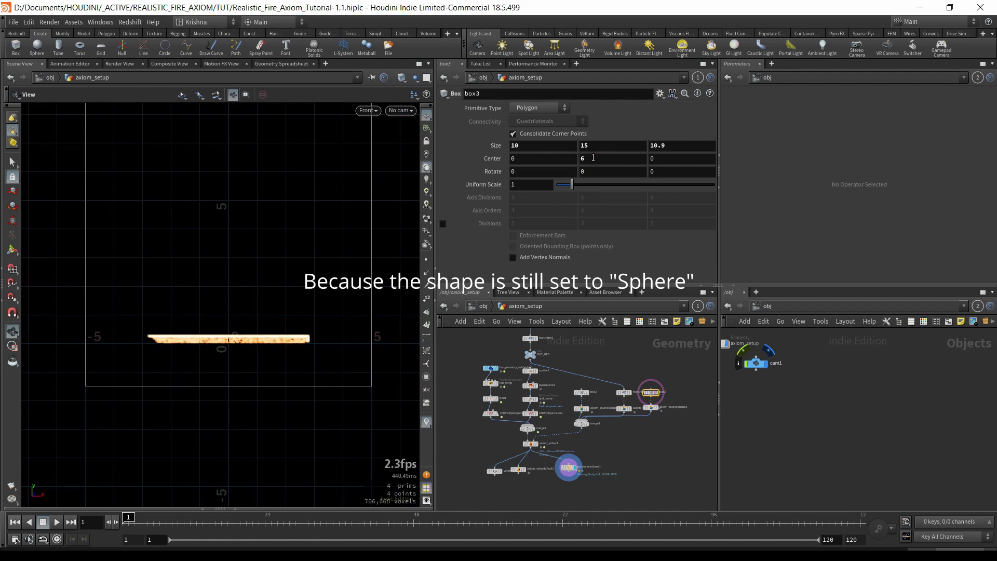
{"action": "left_click", "coordinate": [593, 157]}
{"action": "type", "text": "5.5"}
{"action": "key", "text": "Return"}
- Look through cam1 and set box3's Y size to 12.5 and Y center to 4.5
{"action": "left_click", "coordinate": [403, 112]}
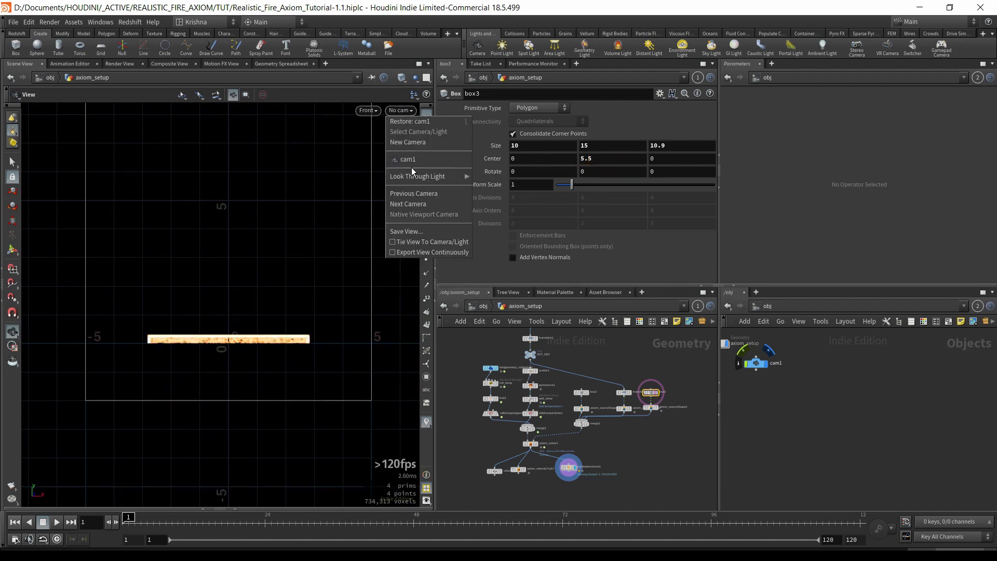
{"action": "left_click", "coordinate": [413, 159]}
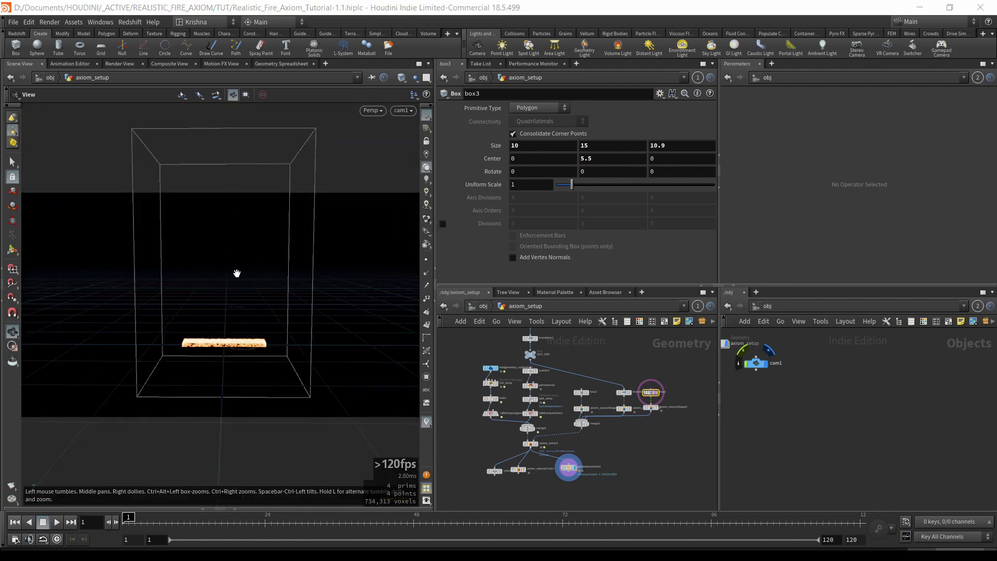
{"action": "key", "text": "ctrl+z"}
{"action": "key", "text": "ctrl+z"}
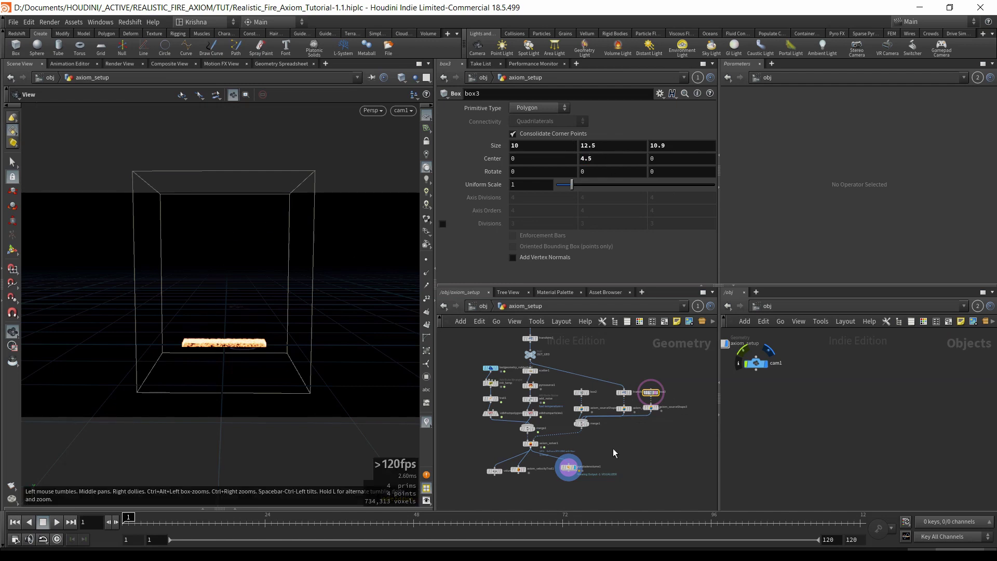
- Insert a File Cache node directly below axiom_solver1, feeding the velocity, trail and pyrobakevolume1 branches
{"action": "left_click", "coordinate": [568, 468]}
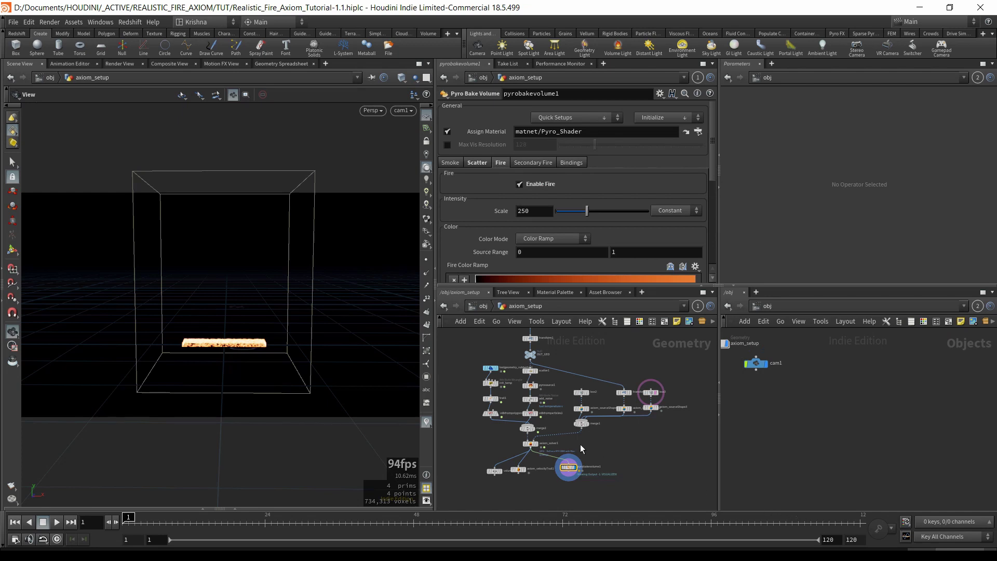
{"action": "scroll", "coordinate": [551, 461], "scroll_direction": "up", "scroll_amount": 3}
{"action": "key", "text": "Tab"}
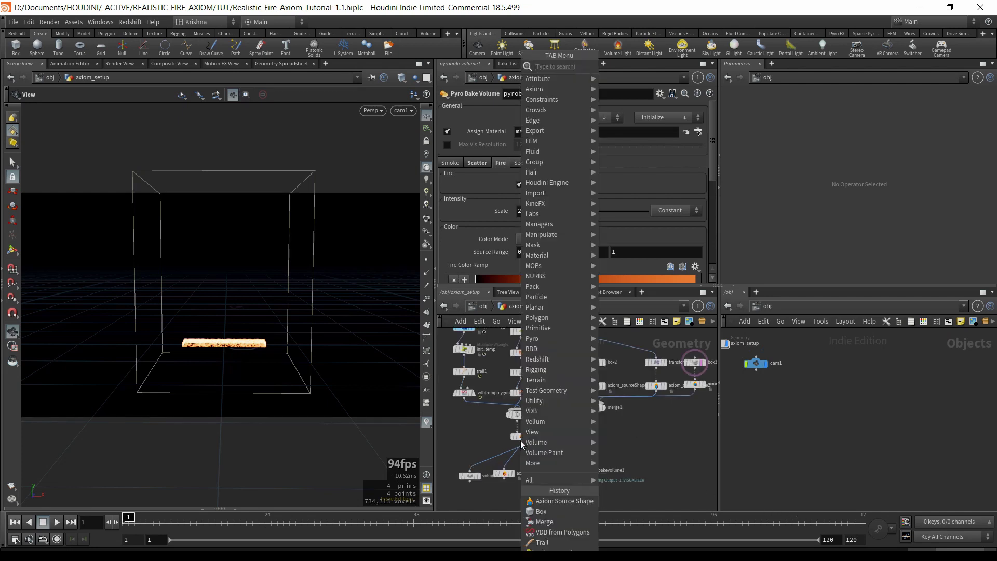
{"action": "type", "text": "file"}
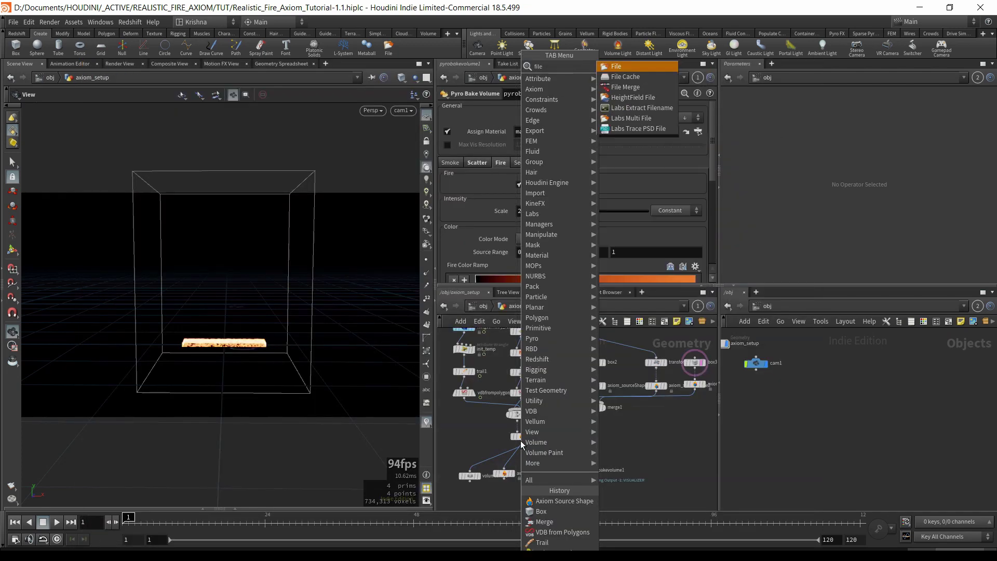
{"action": "key", "text": "Down"}
{"action": "key", "text": "Return"}
{"action": "left_click", "coordinate": [521, 442]}
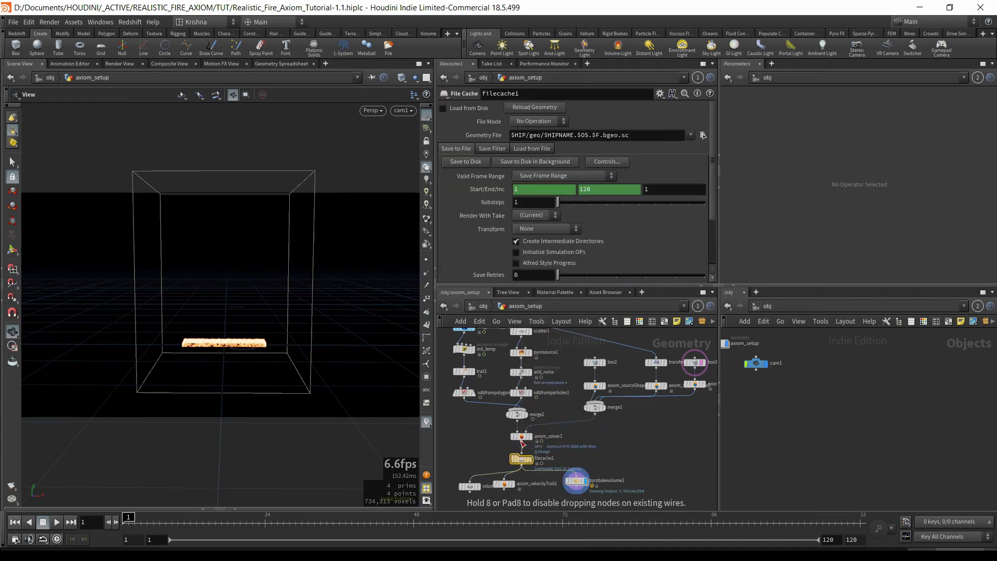
- Rename the File Cache node below axiom_solver1 as fire_sim
{"action": "double_click", "coordinate": [552, 459]}
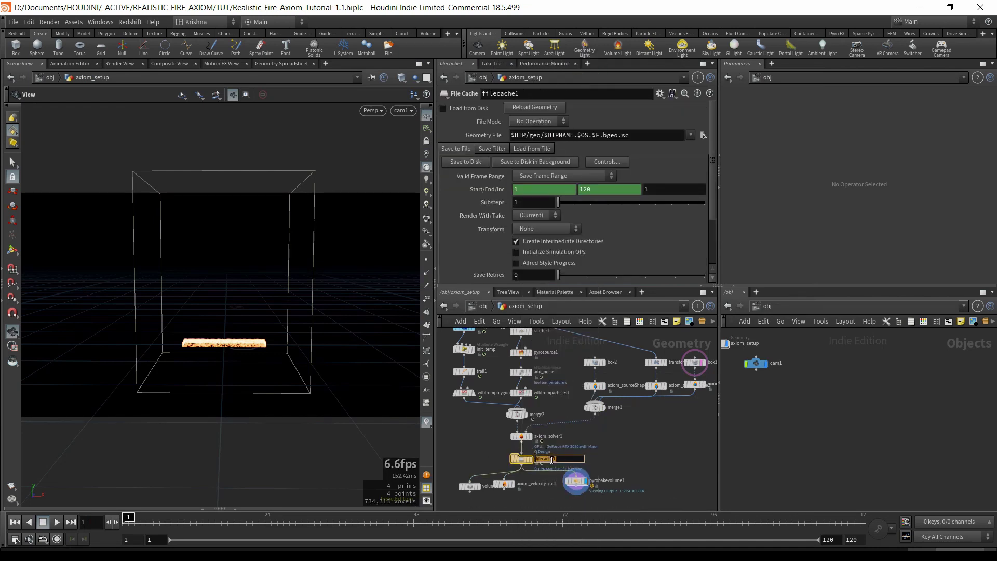
{"action": "type", "text": "fire_sim"}
{"action": "key", "text": "Return"}
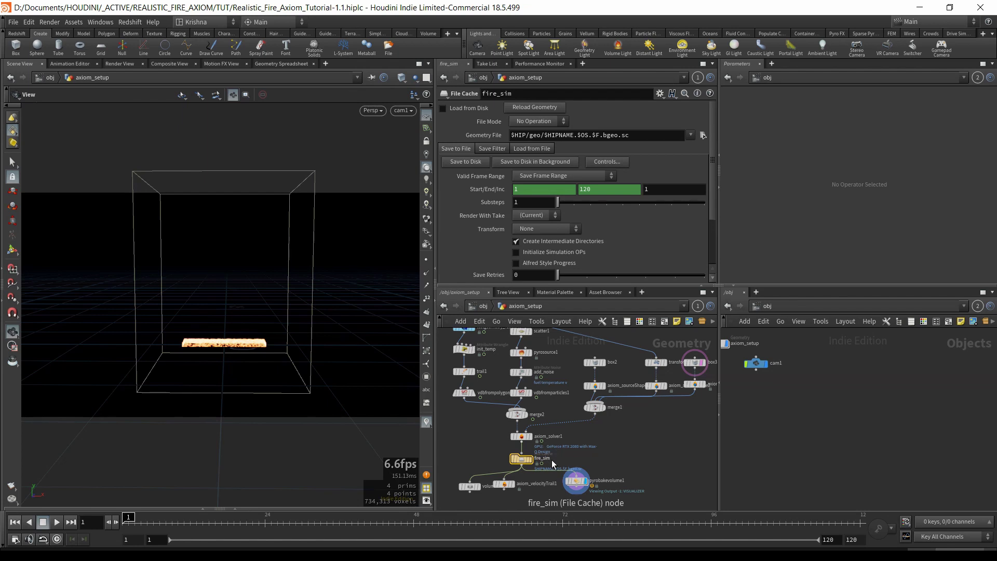
- Set fire_sim's geometry file path to $HIP/sim/$HIPNAME/$OS.$F.vdb so the cache is written as VDB files in a sim folder
{"action": "left_click", "coordinate": [545, 136]}
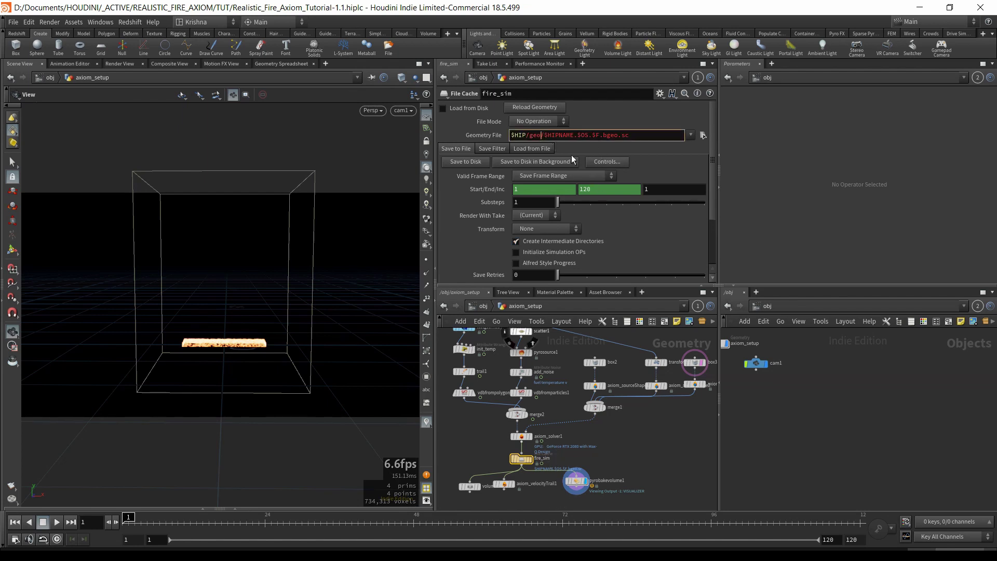
{"action": "key", "text": "BackSpace"}
{"action": "key", "text": "BackSpace"}
{"action": "key", "text": "BackSpace"}
{"action": "type", "text": "sim"}
{"action": "key", "text": "Delete"}
{"action": "left_click_drag", "start_coordinate": [631, 135], "coordinate": [604, 135]}
{"action": "type", "text": "vdb"}
{"action": "key", "text": "Return"}
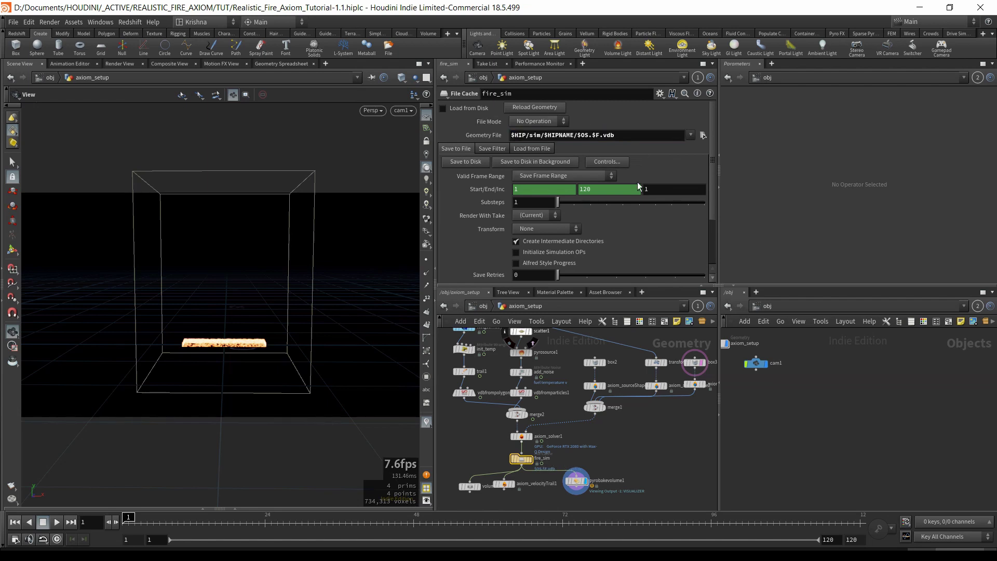
- Turn off box3's template display while keeping pyrobakevolume1 displayed, and return to fire_sim's save settings
{"action": "scroll", "coordinate": [618, 230], "scroll_direction": "down", "scroll_amount": 3}
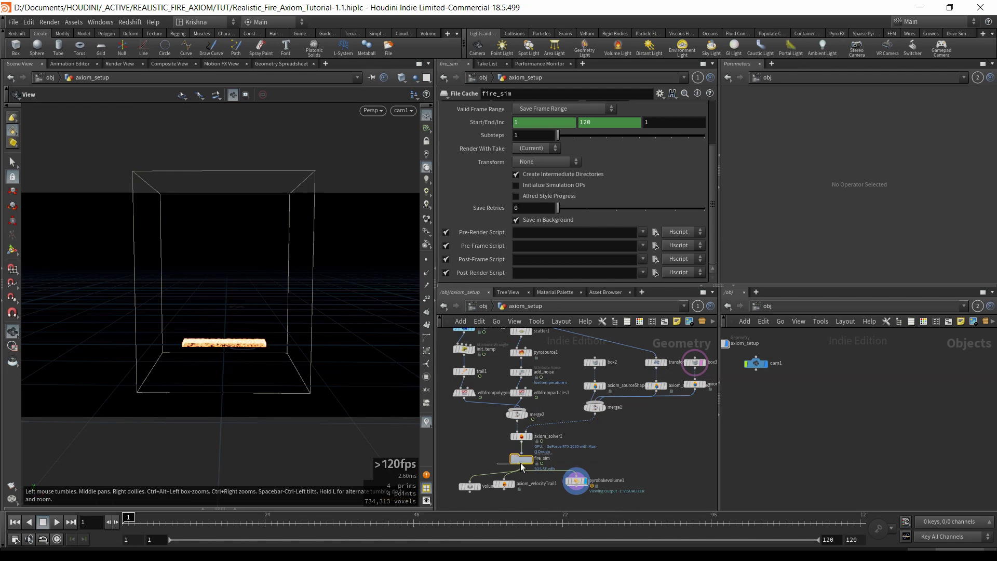
{"action": "left_click", "coordinate": [581, 483]}
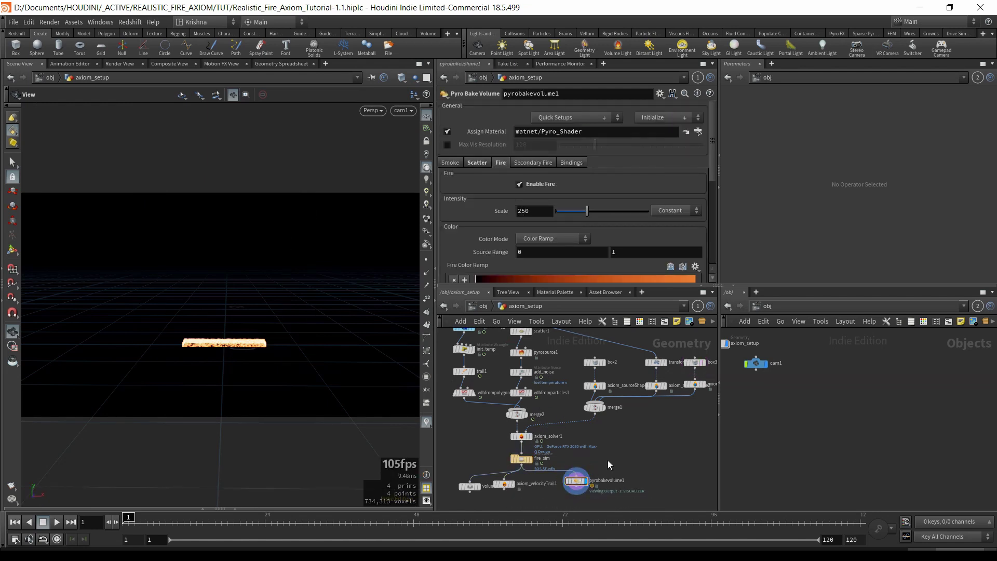
{"action": "left_click", "coordinate": [524, 459]}
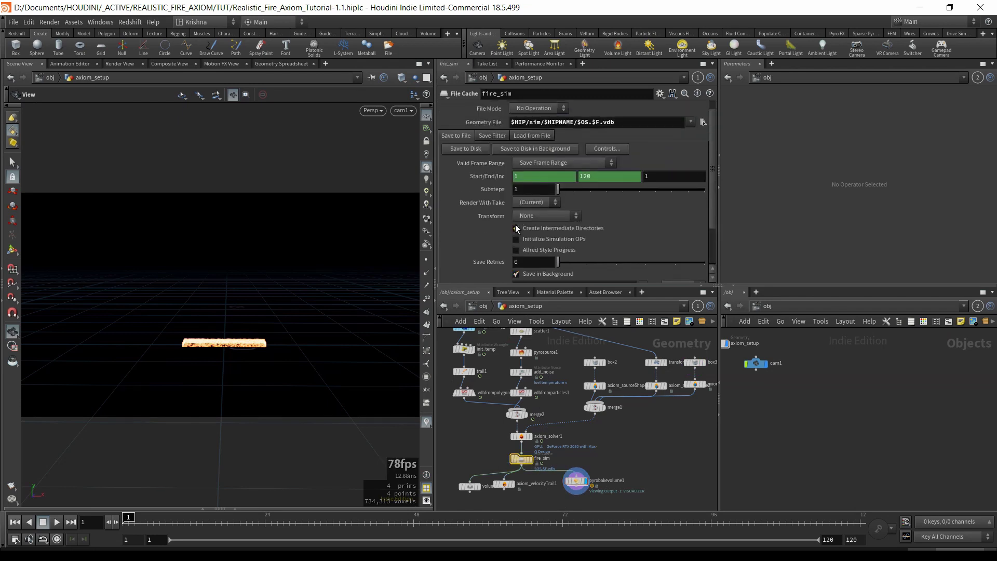
{"action": "scroll", "coordinate": [498, 218], "scroll_direction": "up", "scroll_amount": 1}
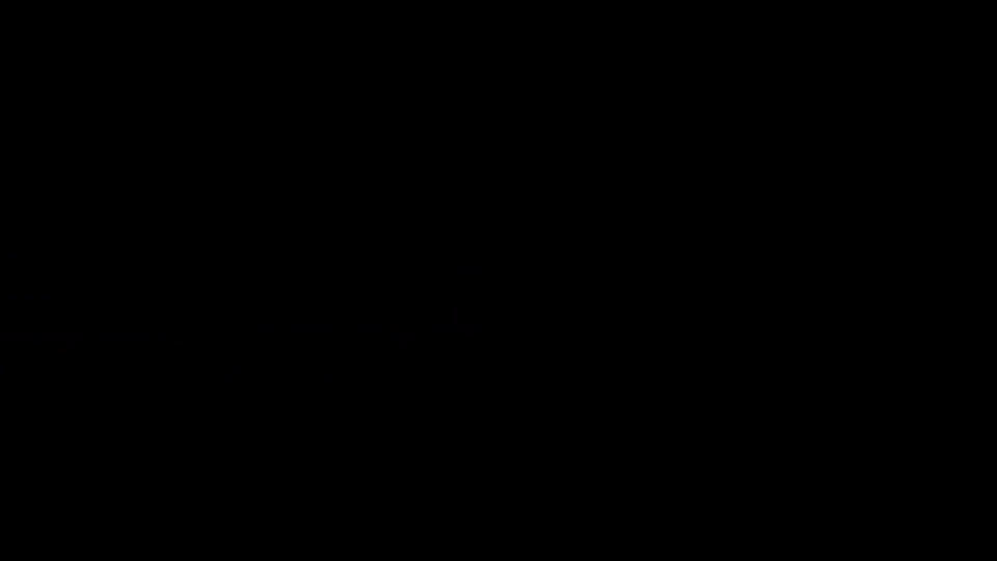